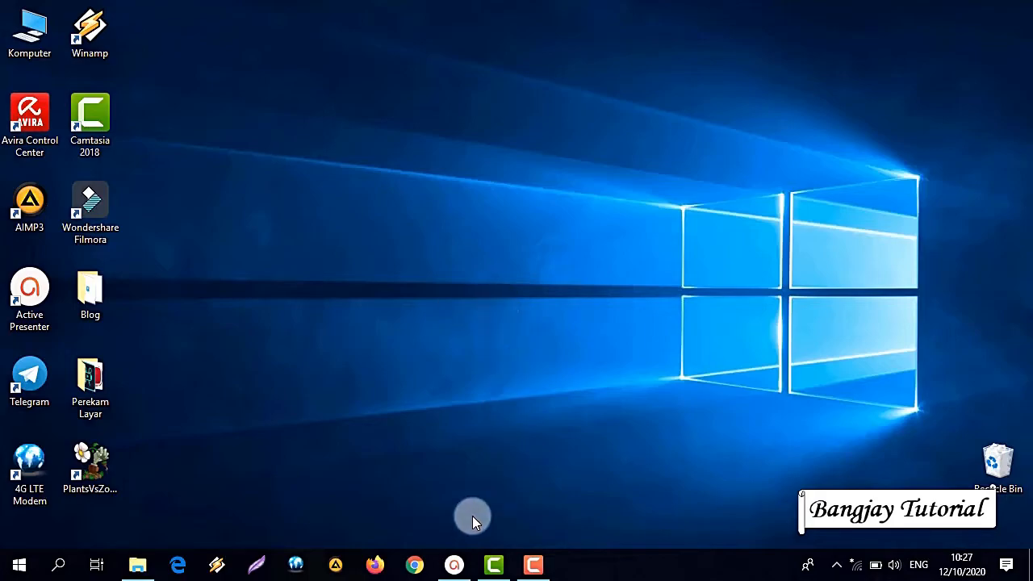
Step: Switch to ActivePresenter, start a Record Video project, and move its recording window to the lower part of the desktop
{"action": "left_click", "coordinate": [454, 565]}
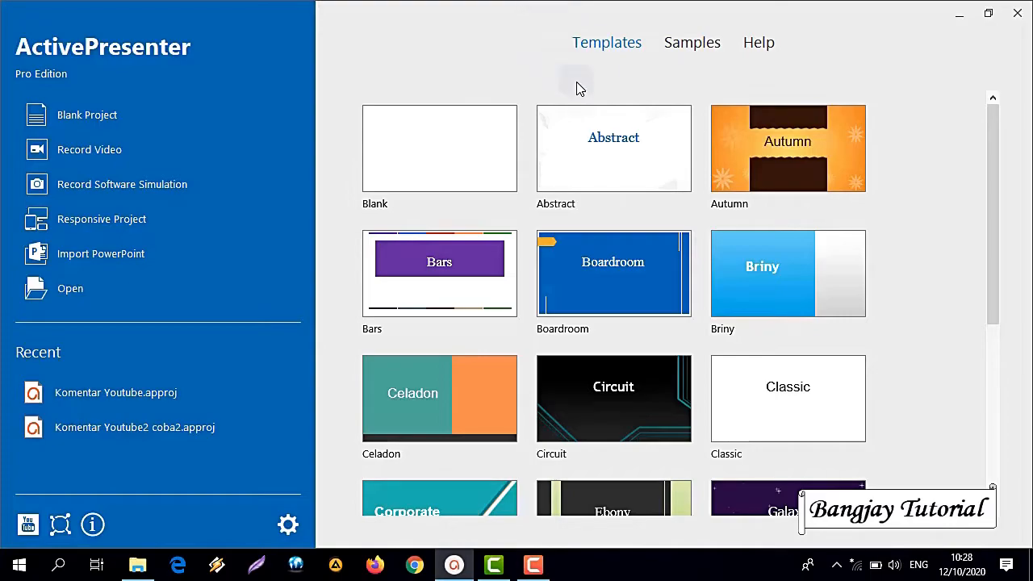
{"action": "left_click", "coordinate": [656, 285]}
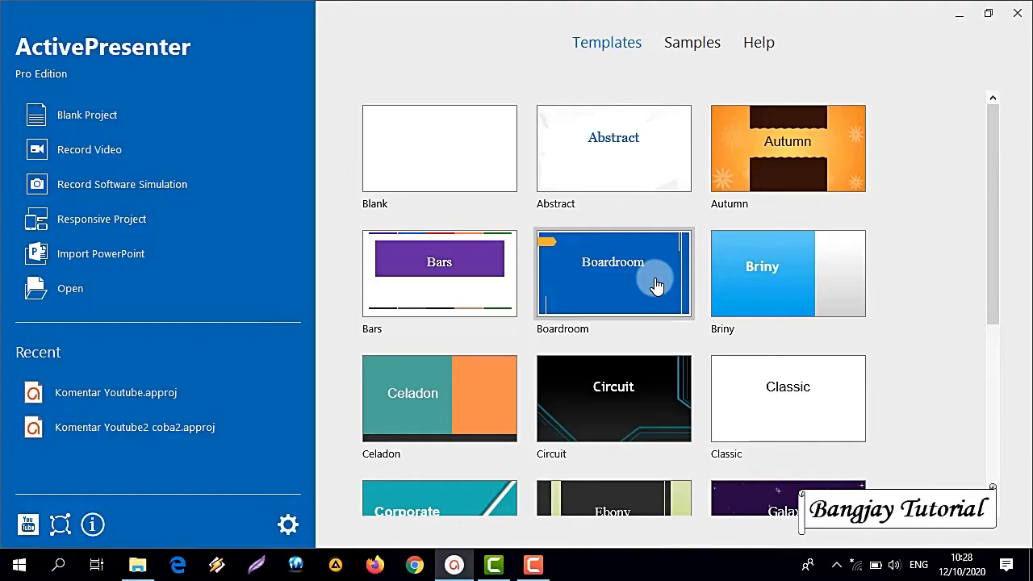
{"action": "left_click", "coordinate": [319, 209]}
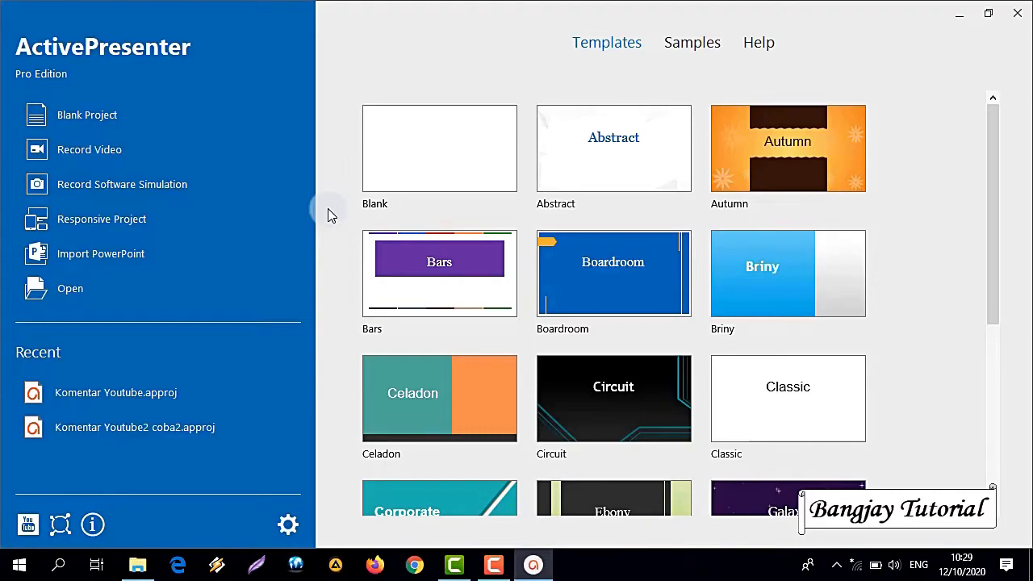
{"action": "left_click", "coordinate": [98, 149]}
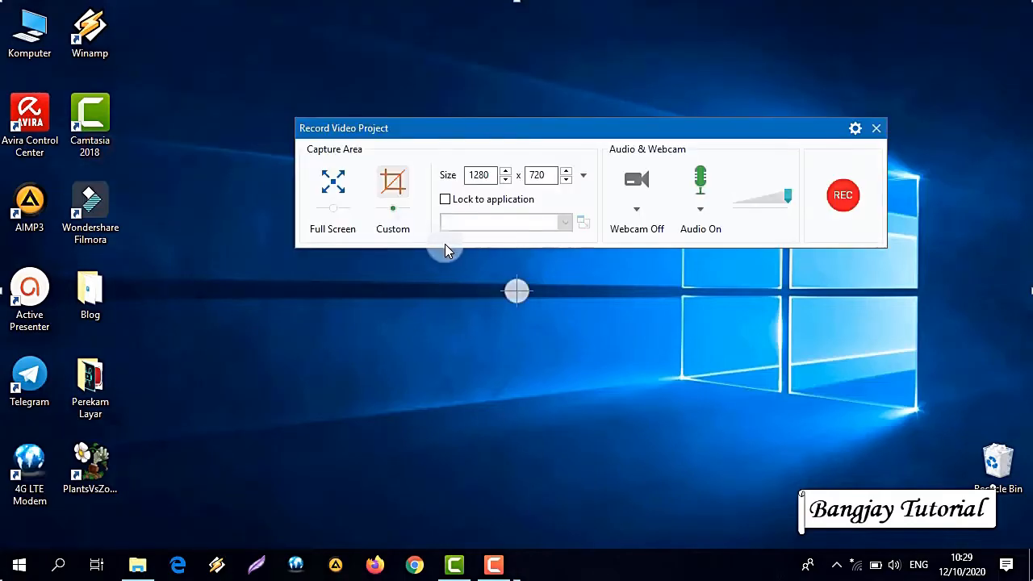
{"action": "left_click_drag", "start_coordinate": [576, 124], "coordinate": [660, 416]}
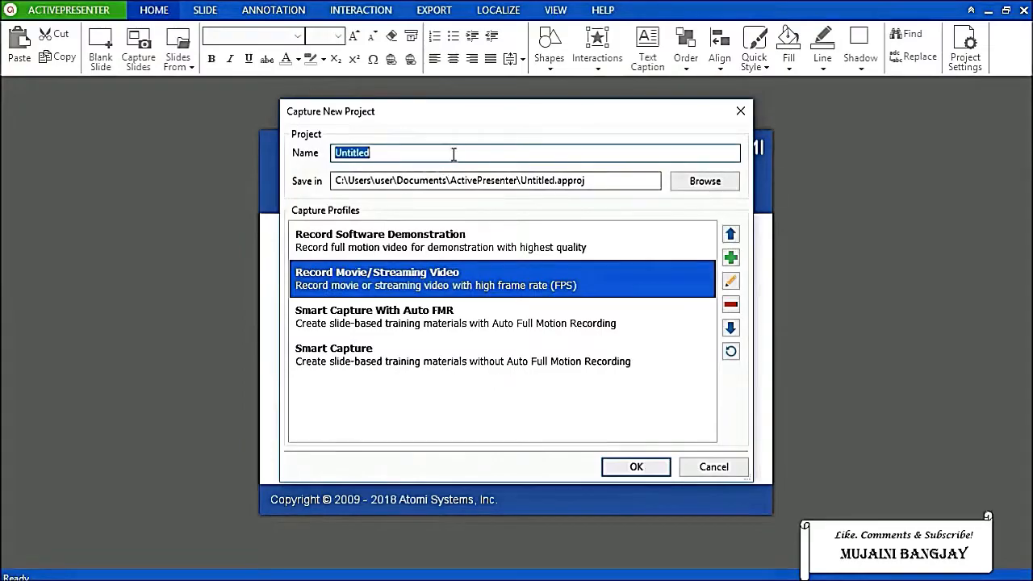
{"action": "key", "text": "Return"}
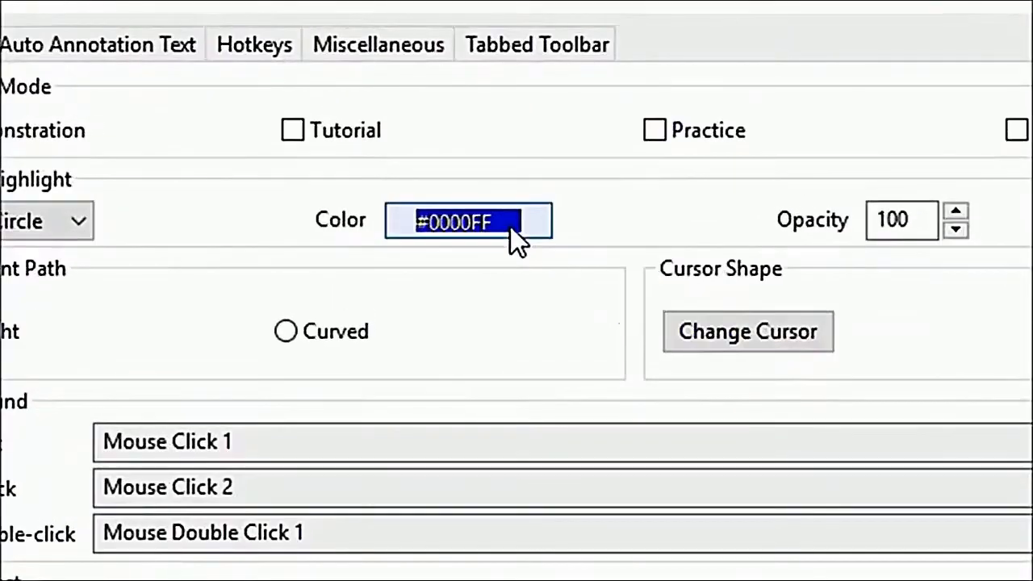
{"action": "left_click", "coordinate": [512, 205]}
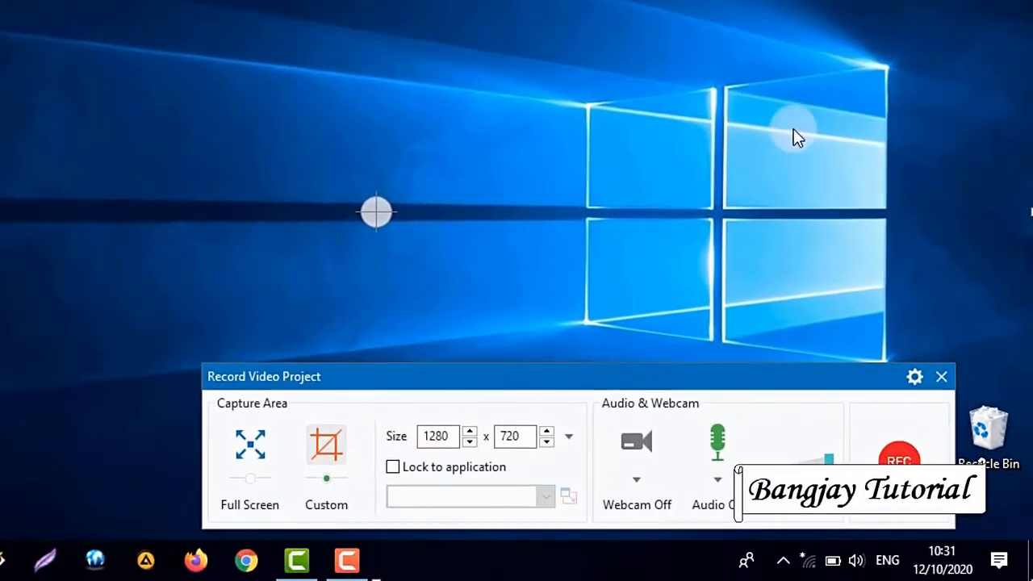
Step: Open the video recording settings and review the audio bit rate and webcam codec options
{"action": "left_click", "coordinate": [915, 376]}
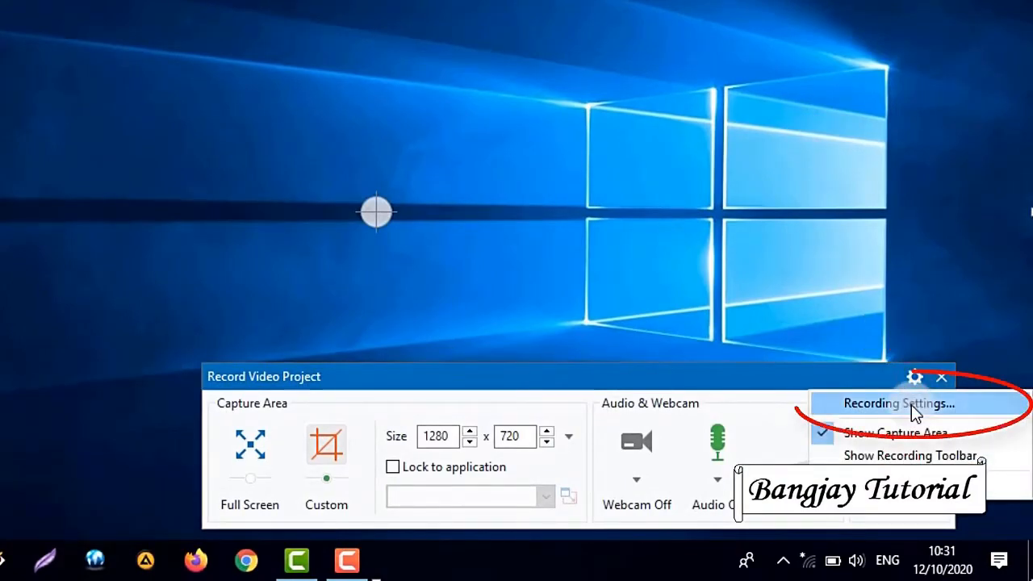
{"action": "left_click", "coordinate": [911, 404]}
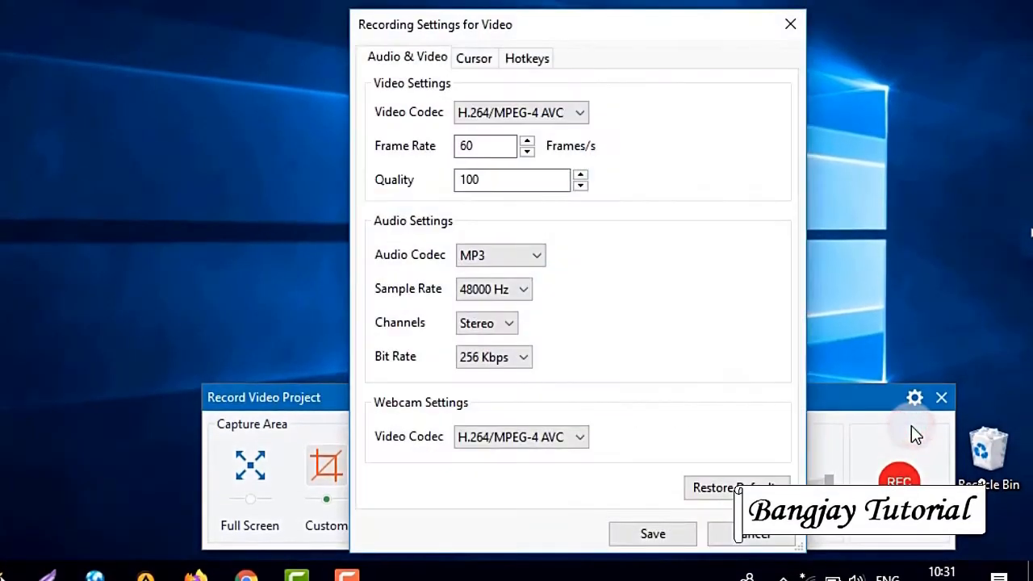
{"action": "left_click_drag", "start_coordinate": [596, 37], "coordinate": [614, 9]}
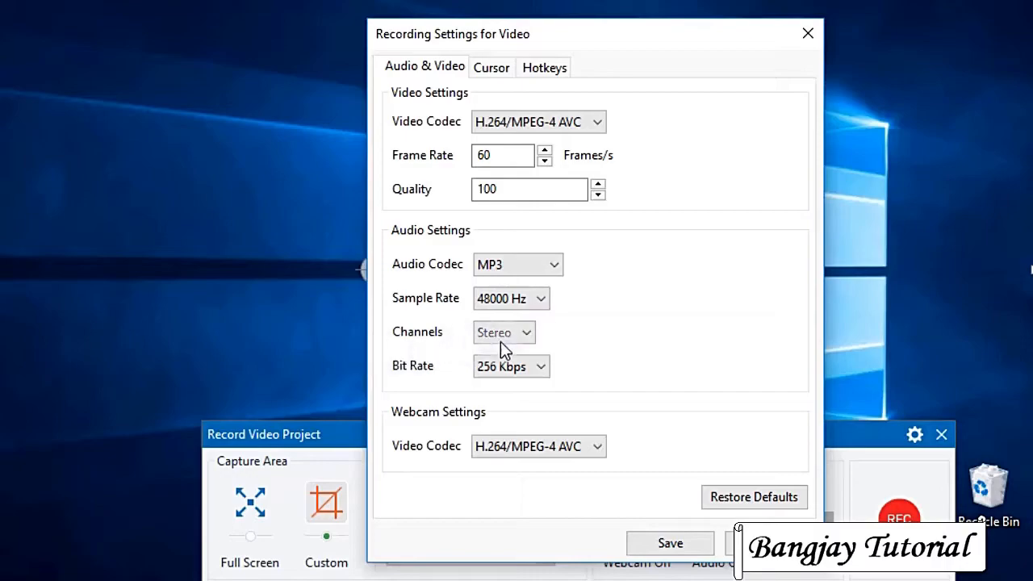
{"action": "left_click", "coordinate": [544, 365]}
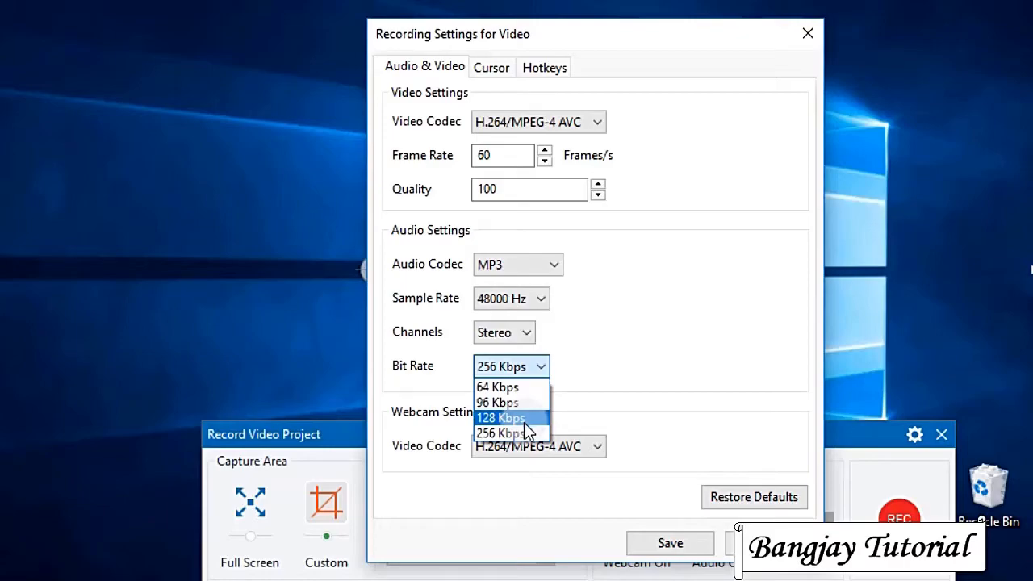
{"action": "left_click", "coordinate": [587, 358]}
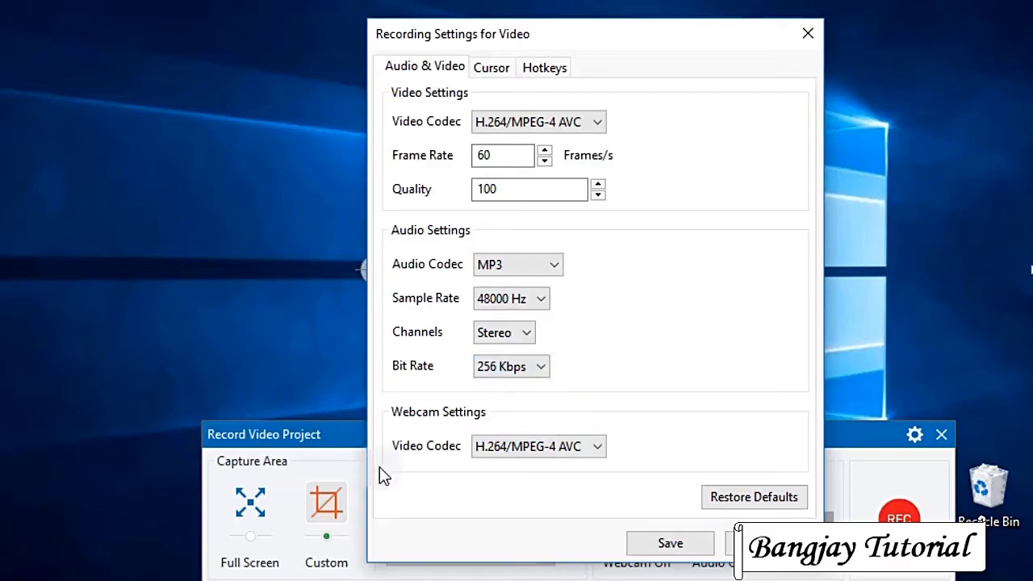
{"action": "left_click", "coordinate": [597, 450]}
Step: Review the cursor and hotkey recording settings, and save the settings
{"action": "left_click", "coordinate": [493, 67]}
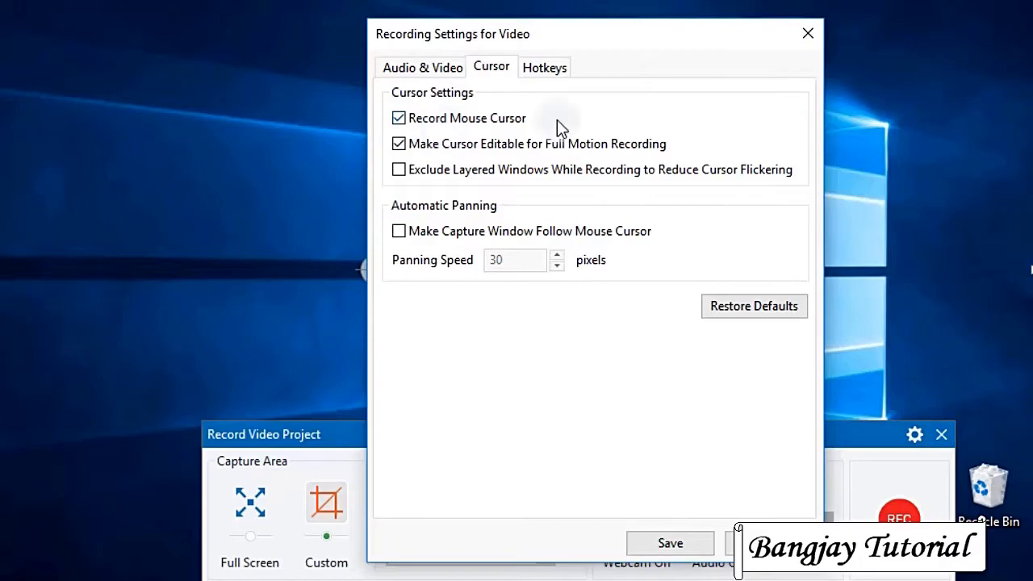
{"action": "left_click", "coordinate": [543, 69]}
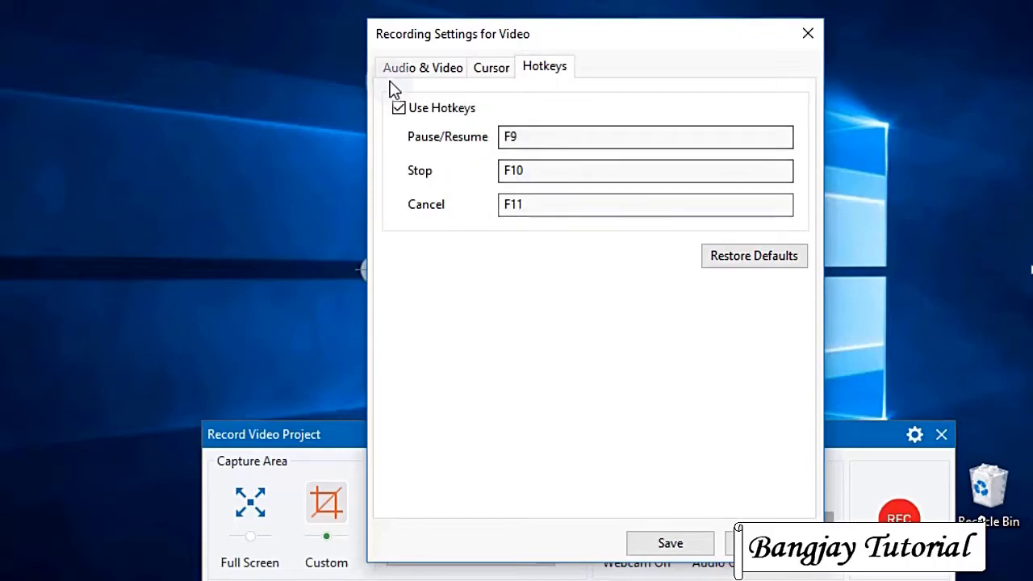
{"action": "left_click", "coordinate": [665, 551]}
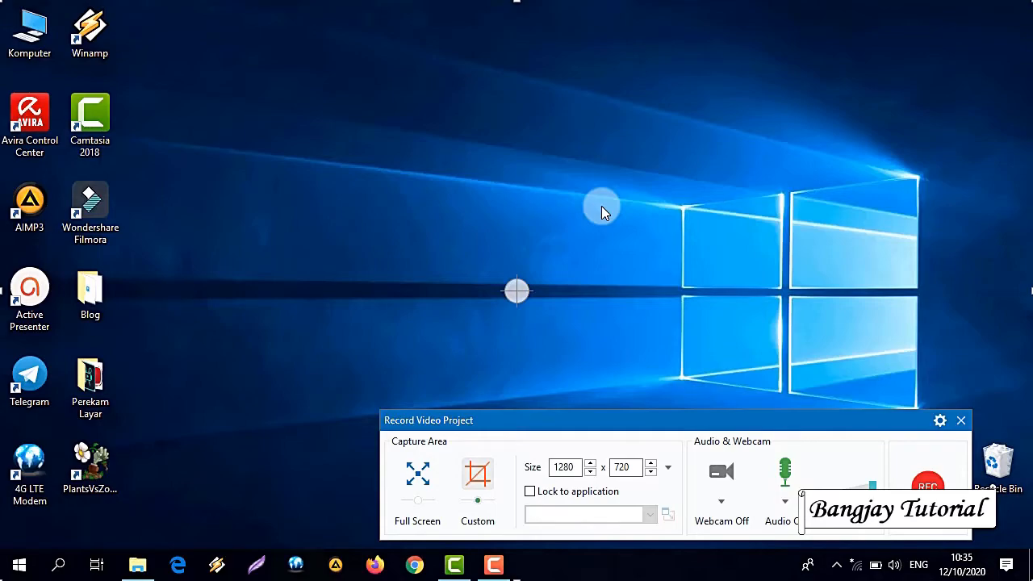
Step: Close the video recorder and create a blank project with the slide's Properties pane hidden
{"action": "left_click", "coordinate": [961, 420]}
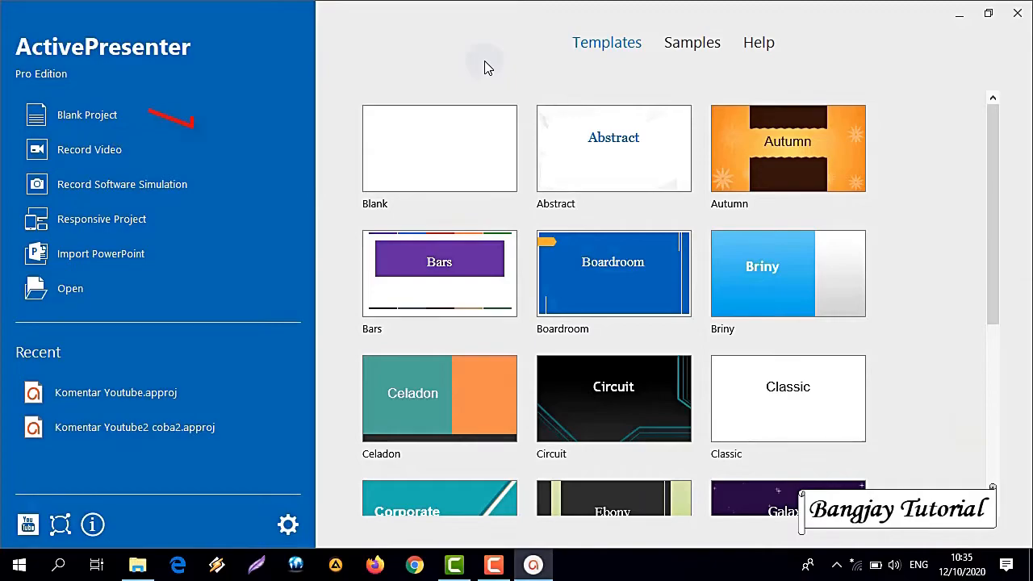
{"action": "left_click", "coordinate": [113, 107]}
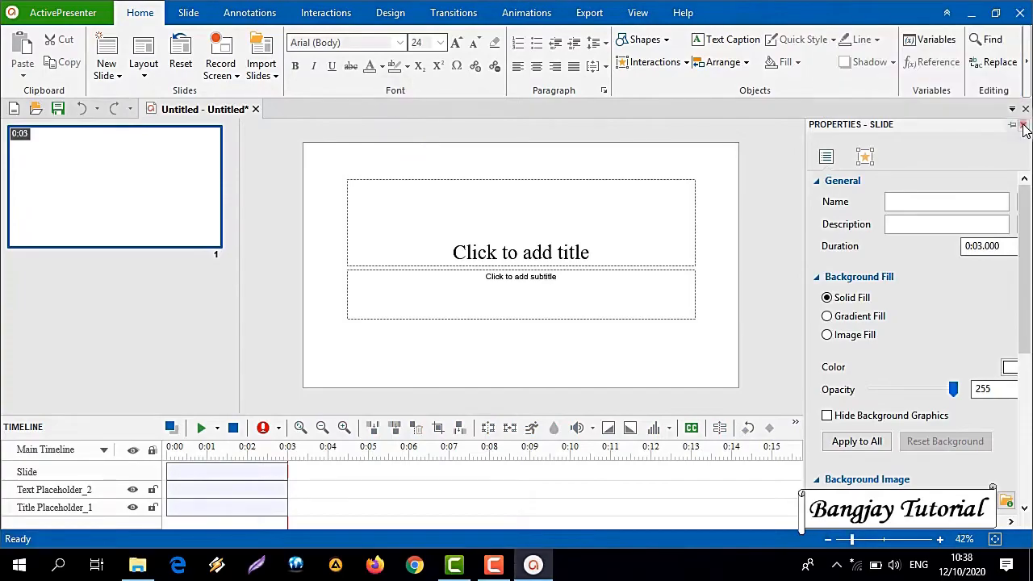
{"action": "left_click", "coordinate": [1023, 124]}
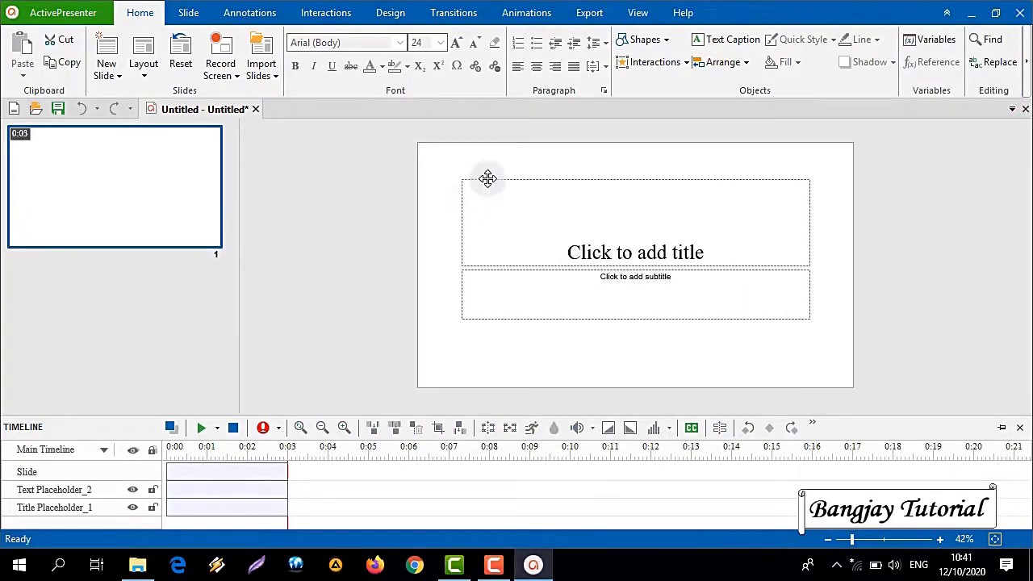
Step: Delete the title and subtitle placeholders from the first slide
{"action": "left_click", "coordinate": [487, 178]}
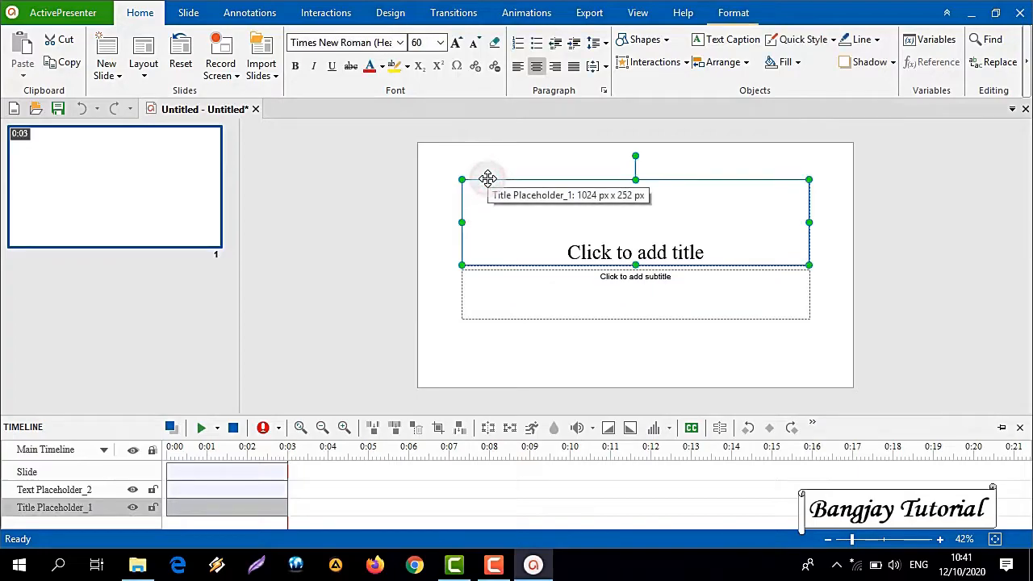
{"action": "key", "text": "Delete"}
{"action": "left_click", "coordinate": [492, 270]}
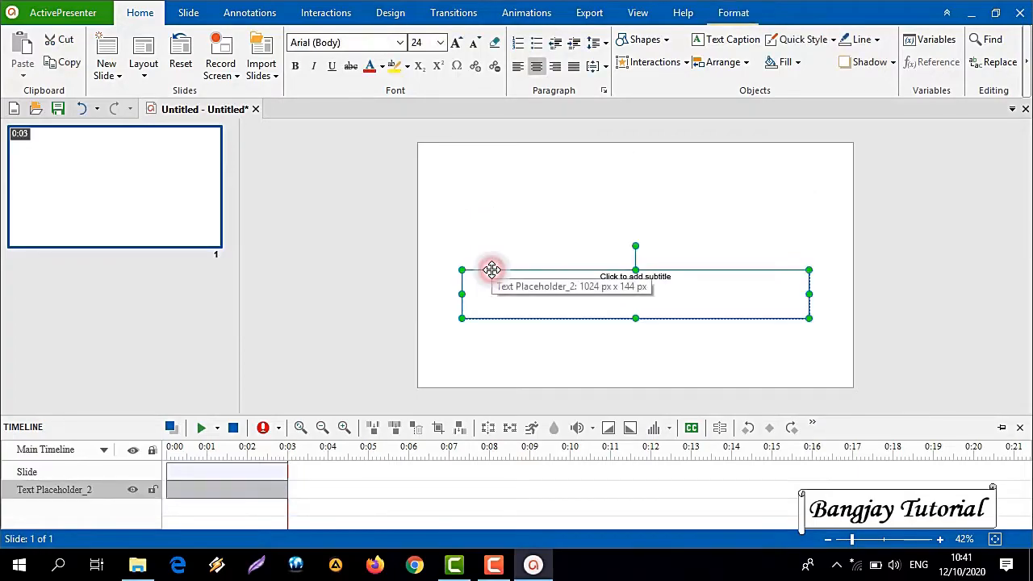
{"action": "key", "text": "Delete"}
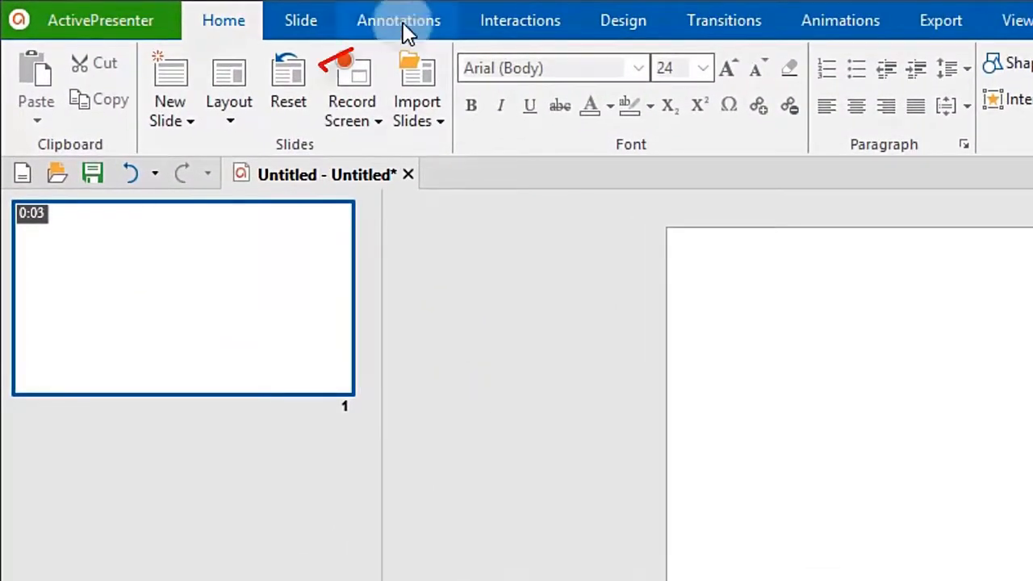
Step: Insert the video file "Cara Menggunakan Activepresenter" into the first slide
{"action": "left_click", "coordinate": [402, 22]}
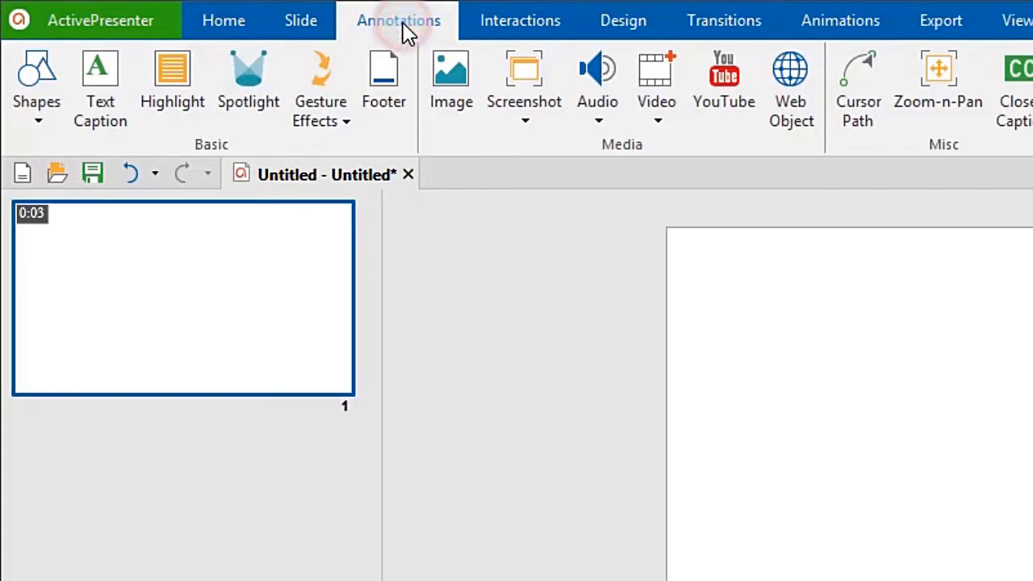
{"action": "left_click", "coordinate": [664, 129]}
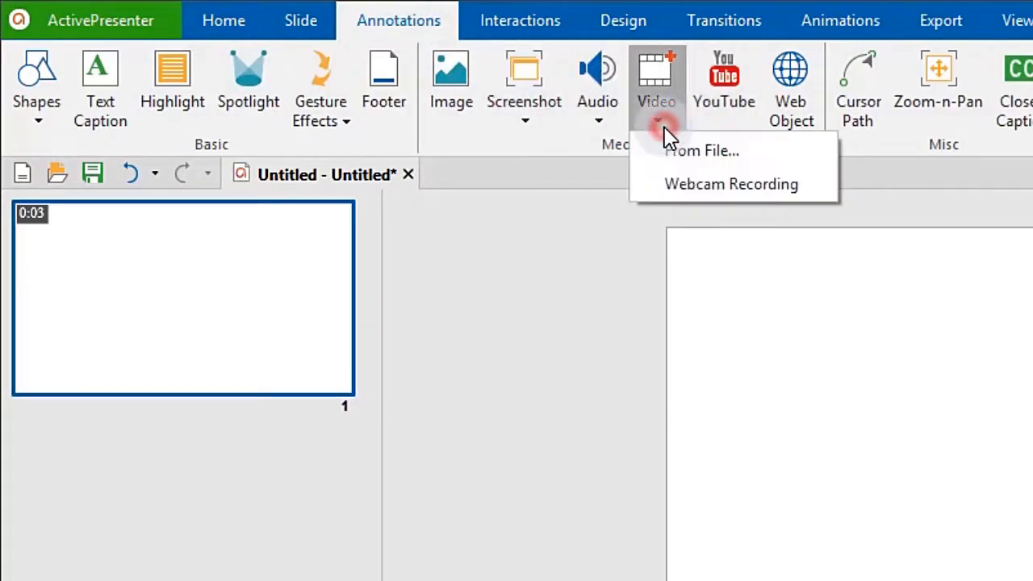
{"action": "left_click", "coordinate": [757, 153]}
{"action": "left_click", "coordinate": [240, 229]}
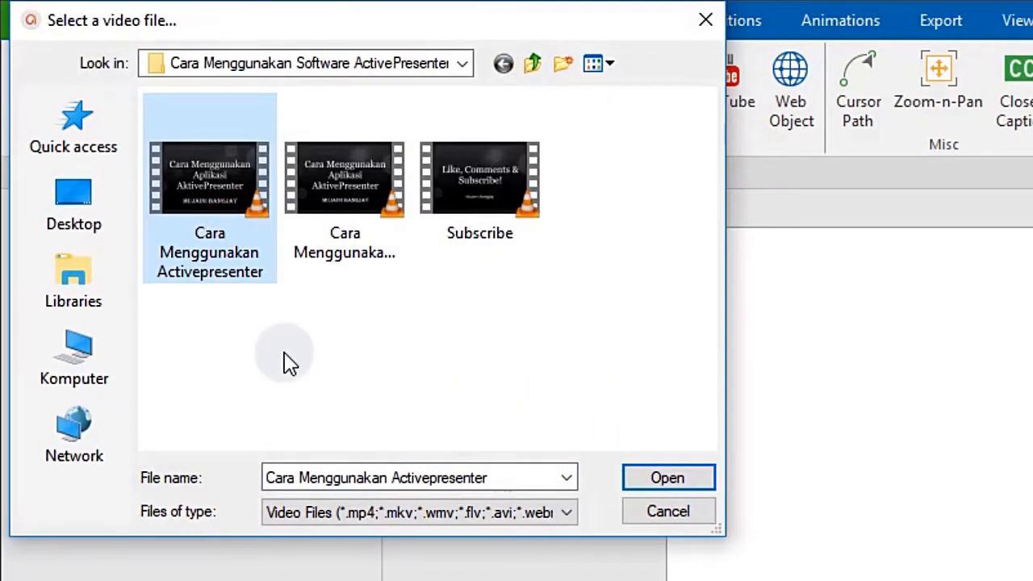
{"action": "left_click", "coordinate": [634, 478]}
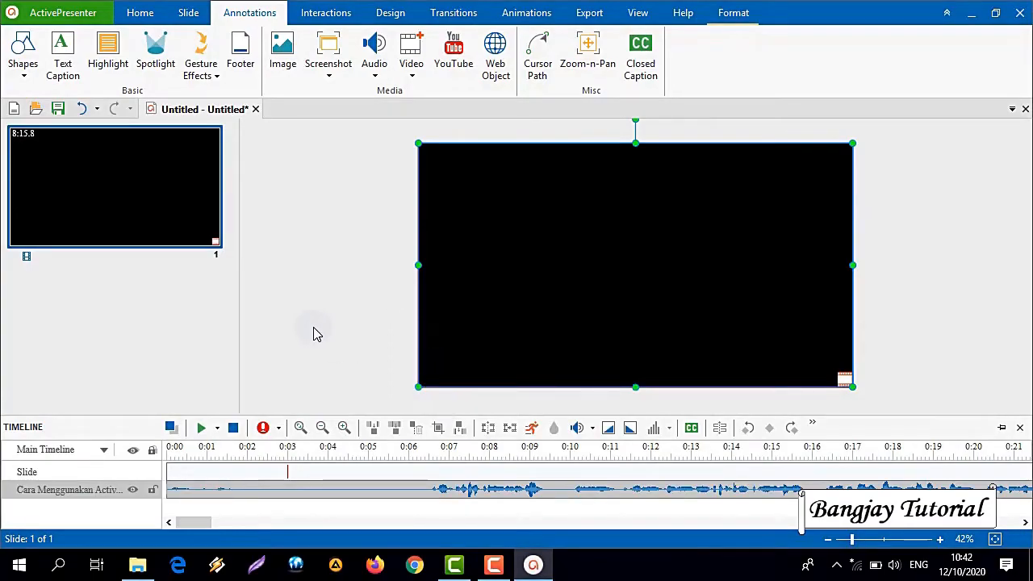
Step: Add a new slide after the video slide and delete its title and content placeholders
{"action": "right_click", "coordinate": [127, 332]}
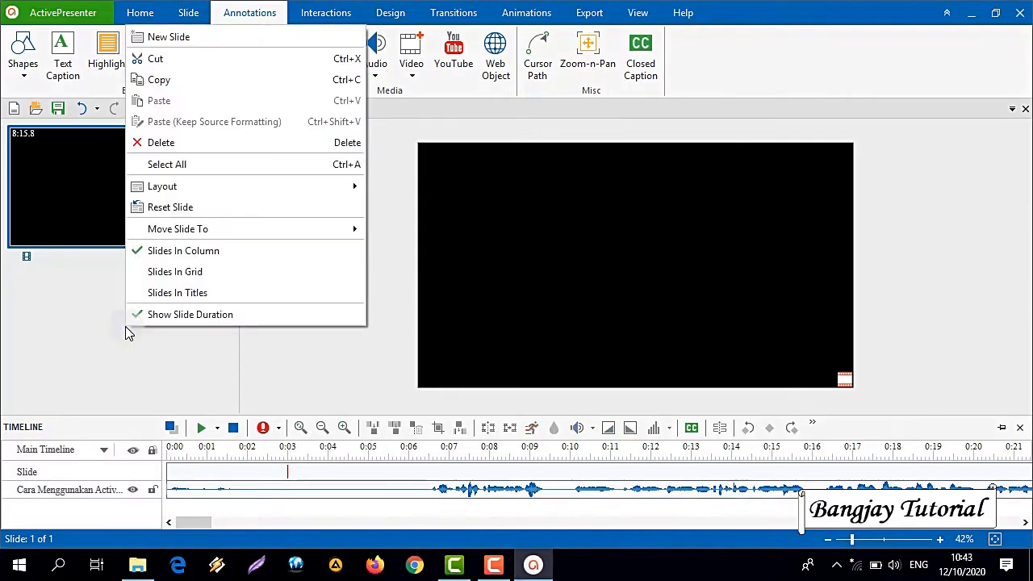
{"action": "left_click", "coordinate": [232, 45]}
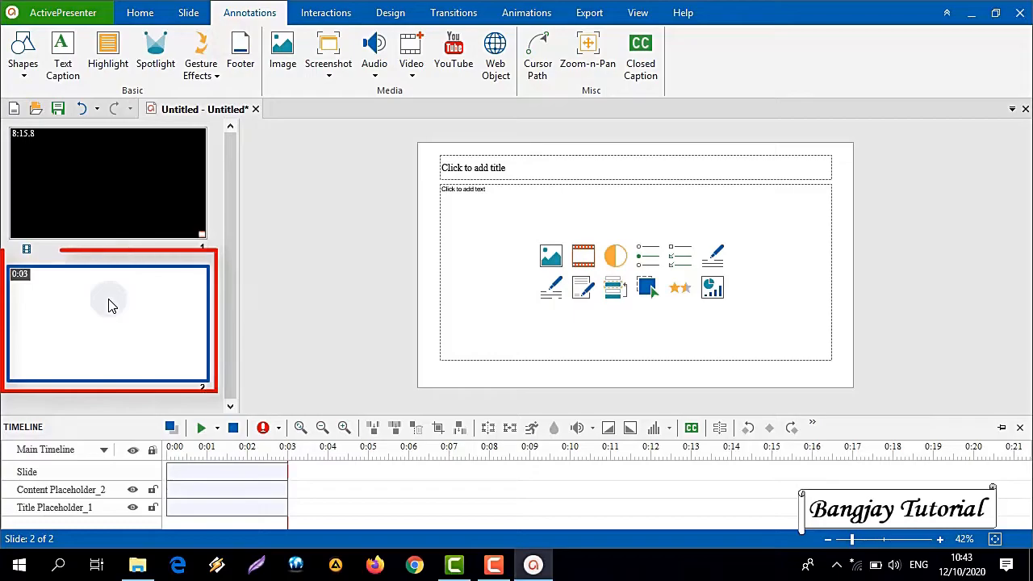
{"action": "left_click", "coordinate": [547, 178]}
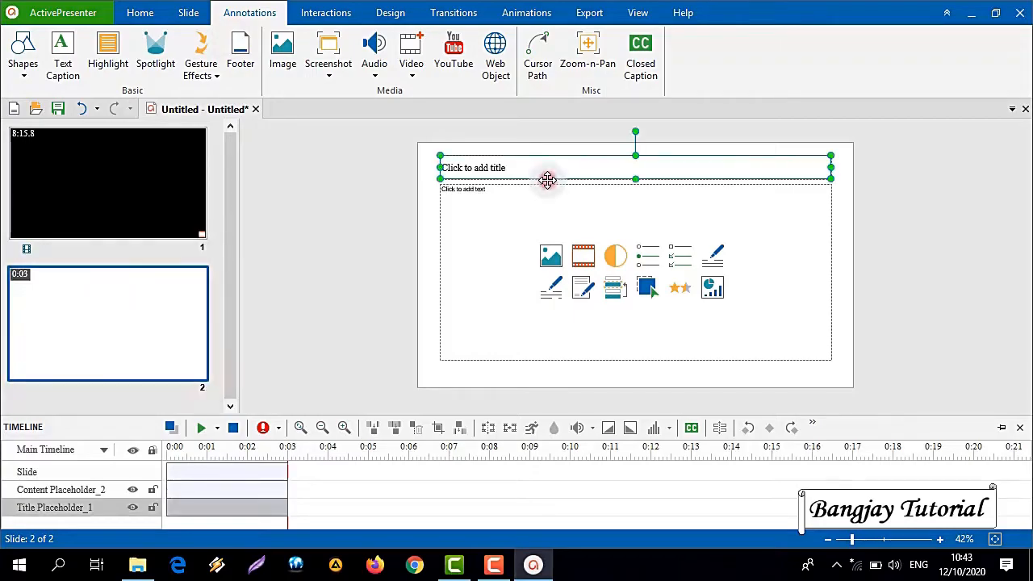
{"action": "key", "text": "Delete"}
{"action": "left_click", "coordinate": [519, 184]}
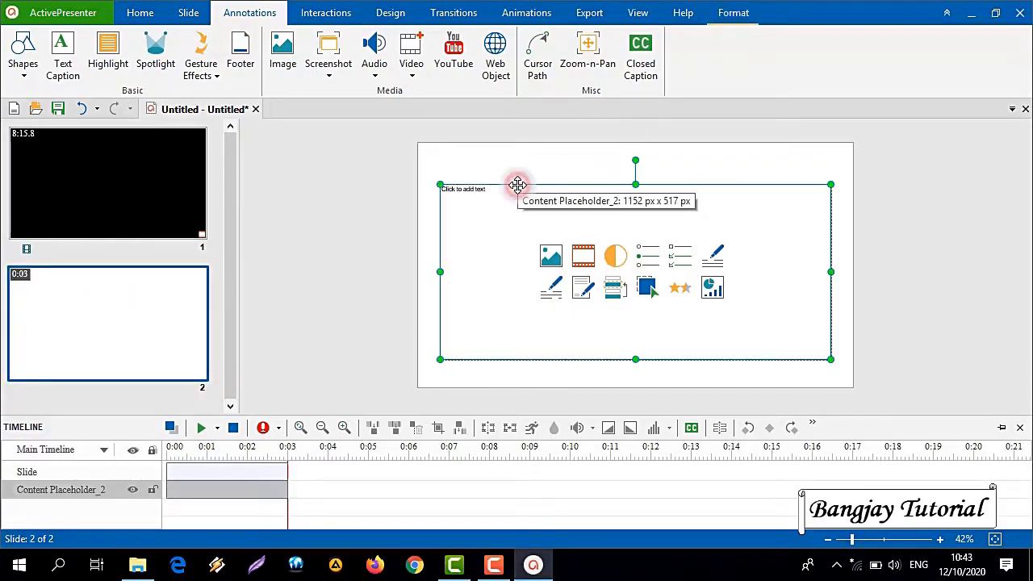
{"action": "key", "text": "Delete"}
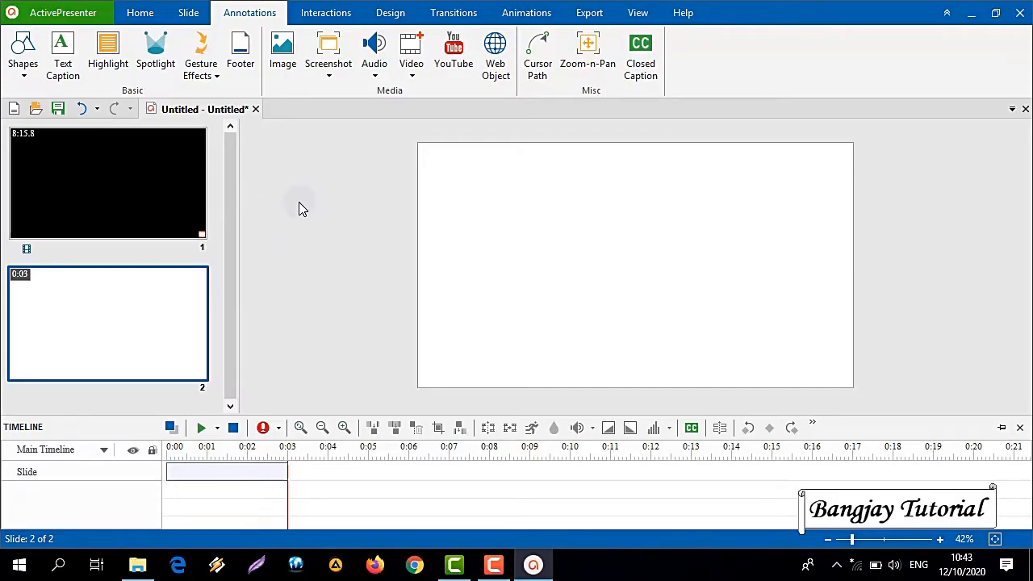
Step: Try out design themes, including Autumn, and apply the Briny theme to the project
{"action": "left_click", "coordinate": [392, 14]}
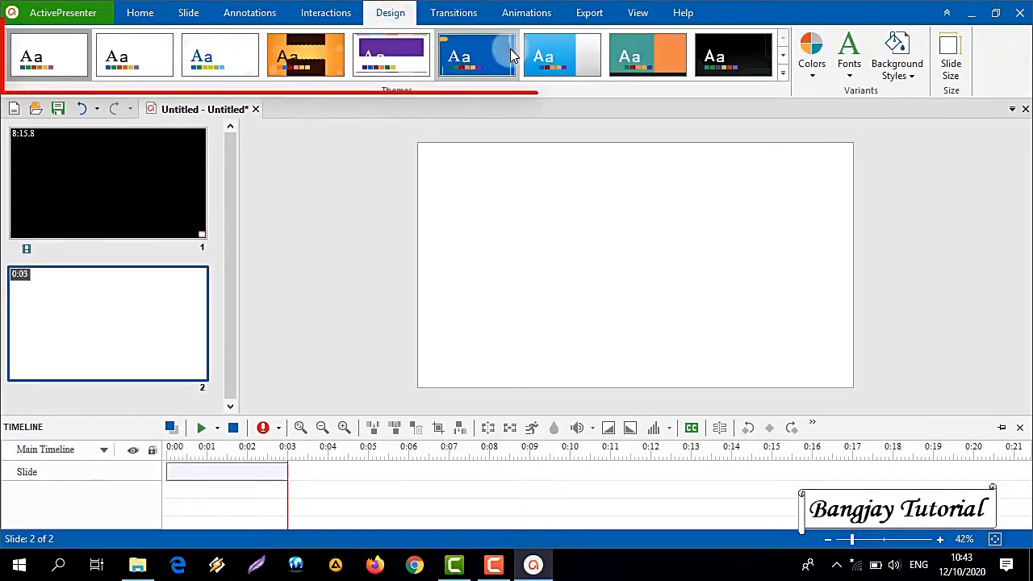
{"action": "left_click", "coordinate": [715, 57]}
{"action": "left_click", "coordinate": [302, 71]}
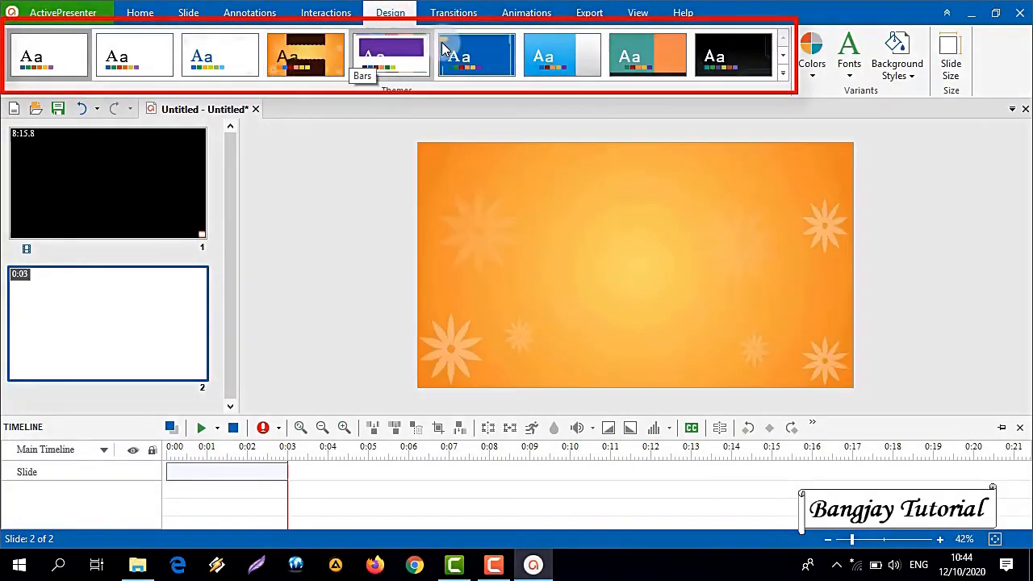
{"action": "left_click", "coordinate": [551, 41]}
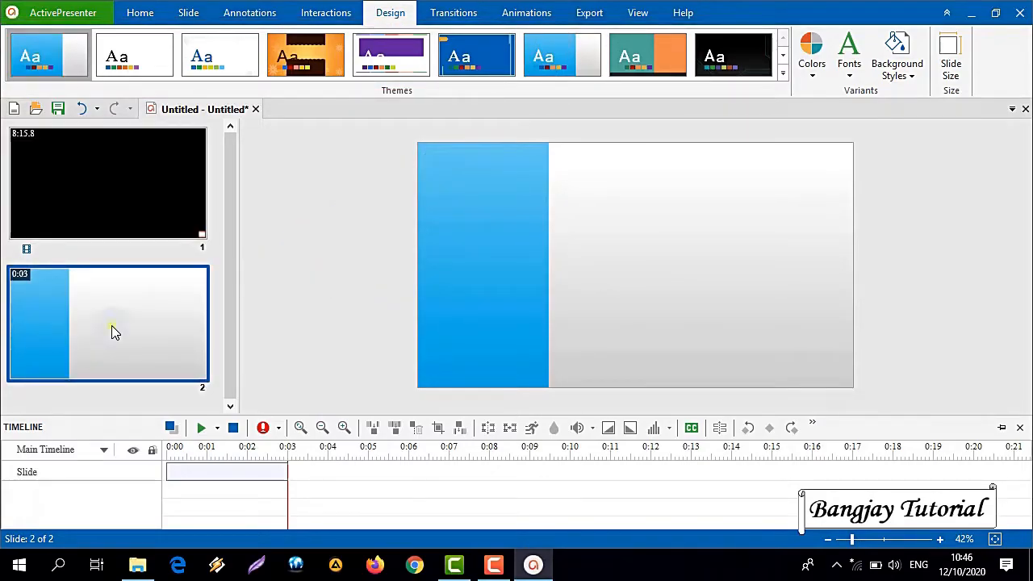
Step: Delete the empty second slide from the project
{"action": "right_click", "coordinate": [153, 321]}
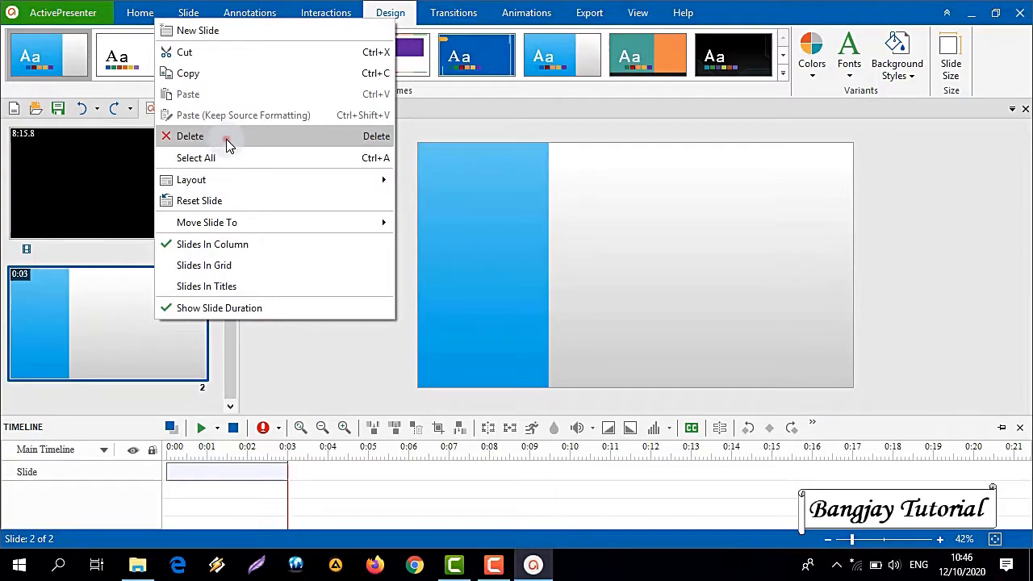
{"action": "left_click", "coordinate": [229, 144]}
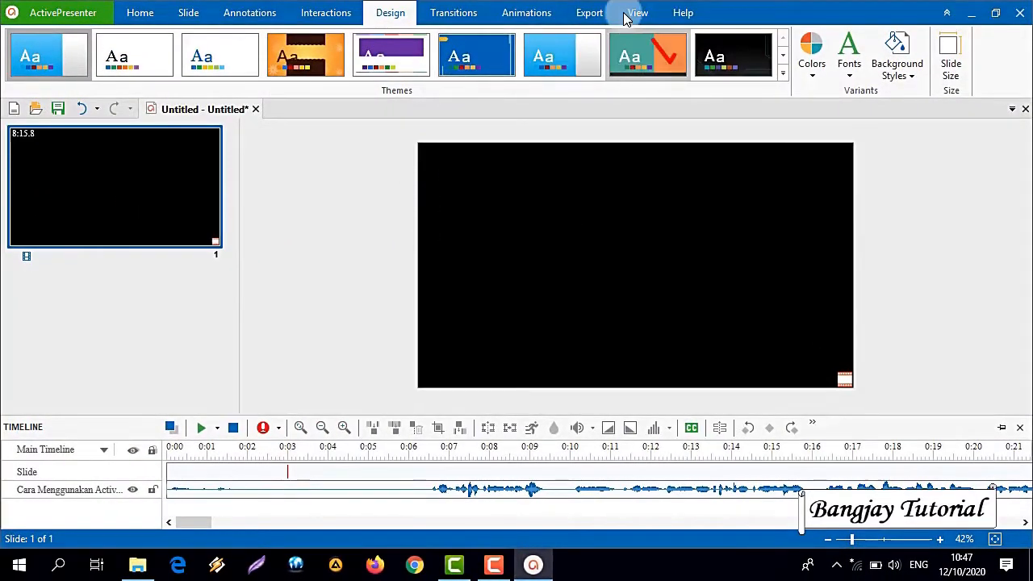
Step: Review the canvas zoom percentage options and confirm the zoom dialog
{"action": "left_click", "coordinate": [628, 15]}
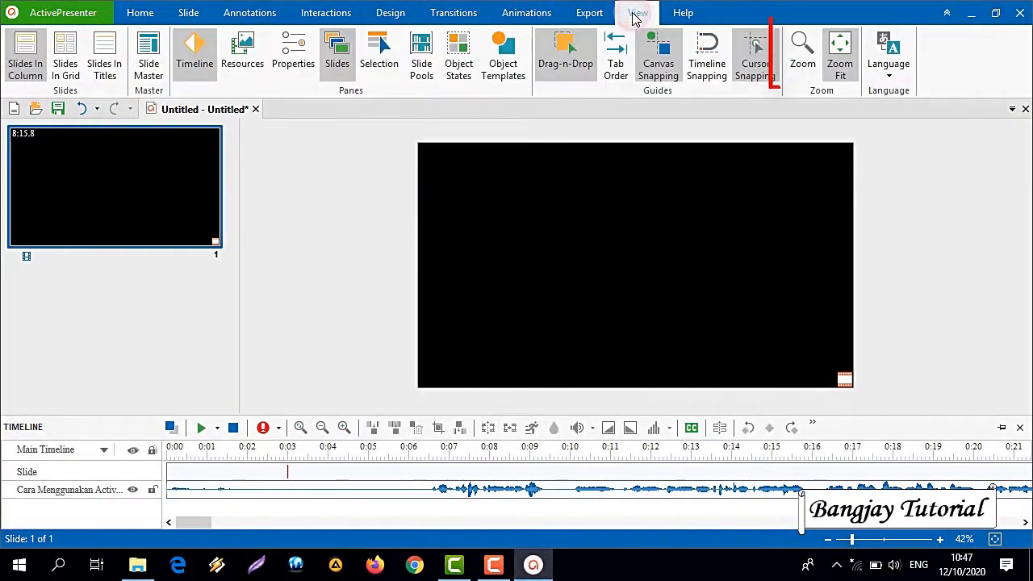
{"action": "left_click", "coordinate": [801, 53]}
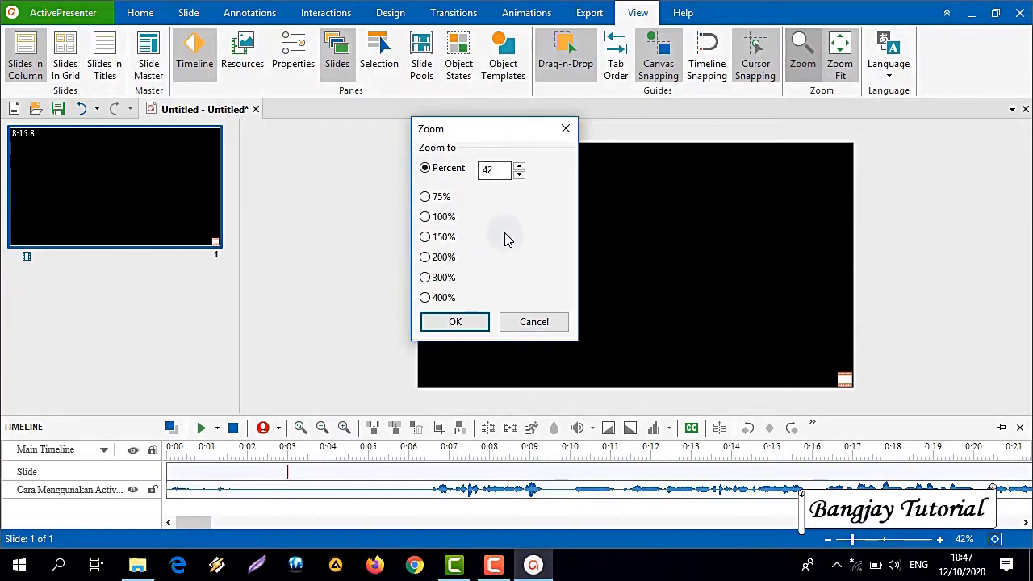
{"action": "left_click", "coordinate": [495, 171]}
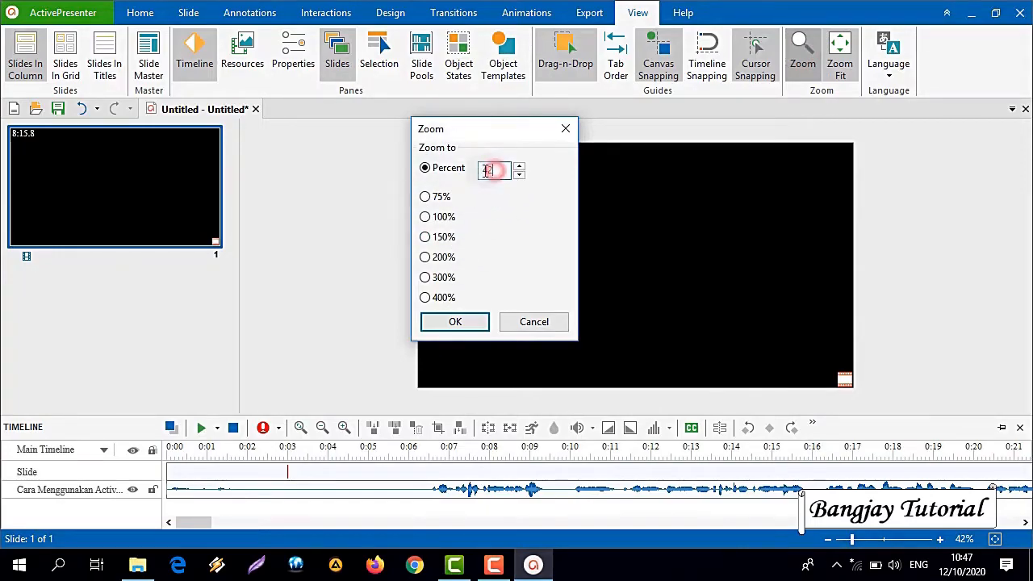
{"action": "left_click", "coordinate": [446, 322]}
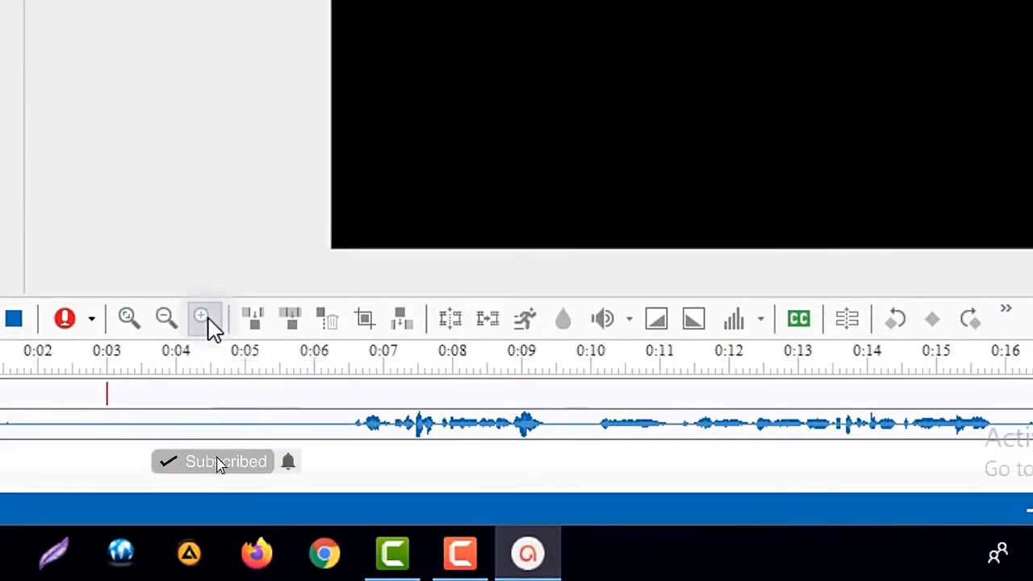
Step: Zoom the timeline in two levels and back out again
{"action": "left_click", "coordinate": [205, 318]}
{"action": "left_click", "coordinate": [207, 317]}
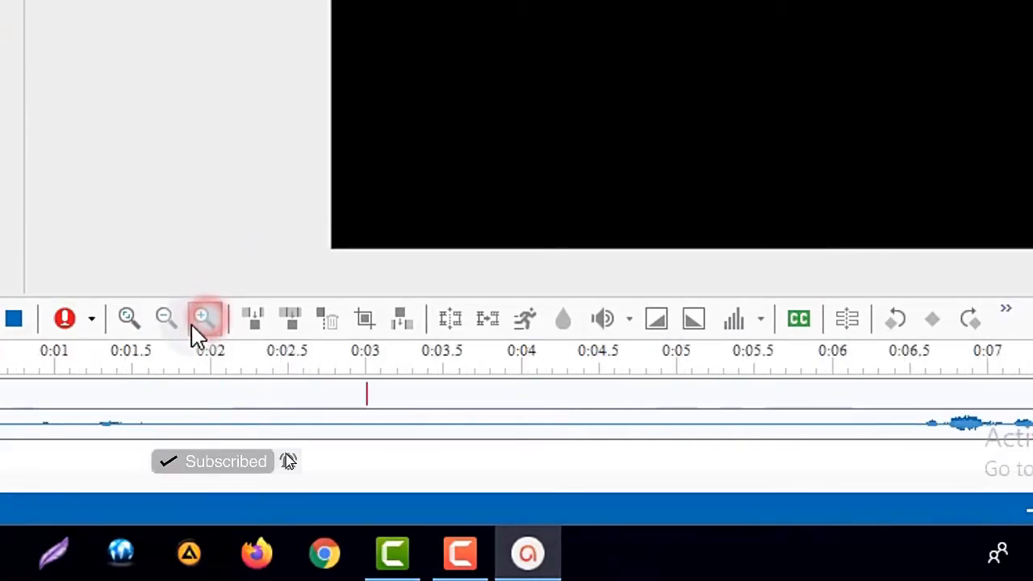
{"action": "left_click", "coordinate": [161, 322]}
{"action": "left_click", "coordinate": [161, 322]}
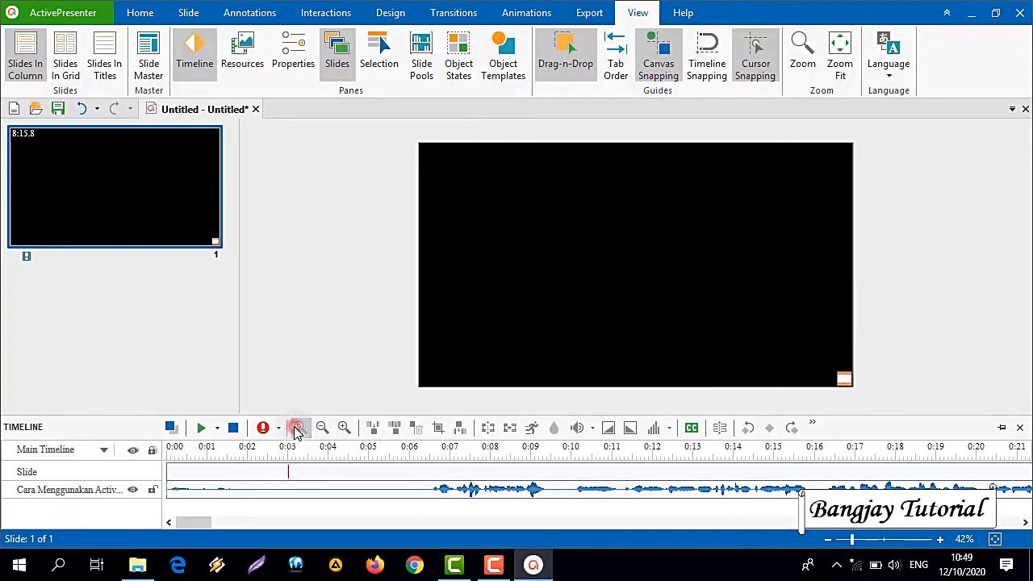
Step: Fit the entire video in the timeline, then zoom in until the ruler shows one-second divisions
{"action": "left_click", "coordinate": [297, 428]}
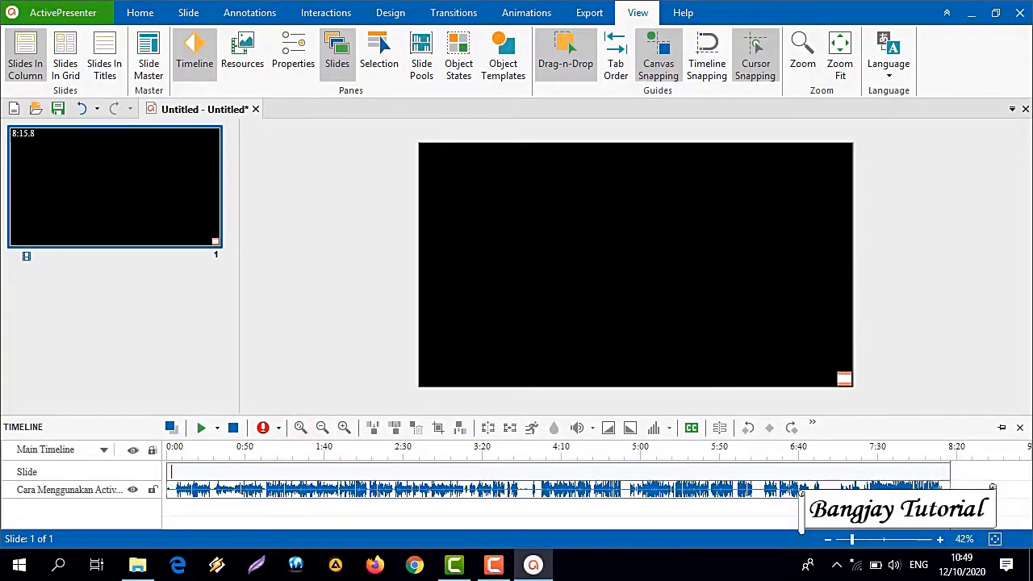
{"action": "left_click", "coordinate": [344, 427]}
{"action": "left_click", "coordinate": [345, 428]}
{"action": "left_click", "coordinate": [344, 428]}
{"action": "left_click", "coordinate": [345, 428]}
{"action": "left_click", "coordinate": [345, 427]}
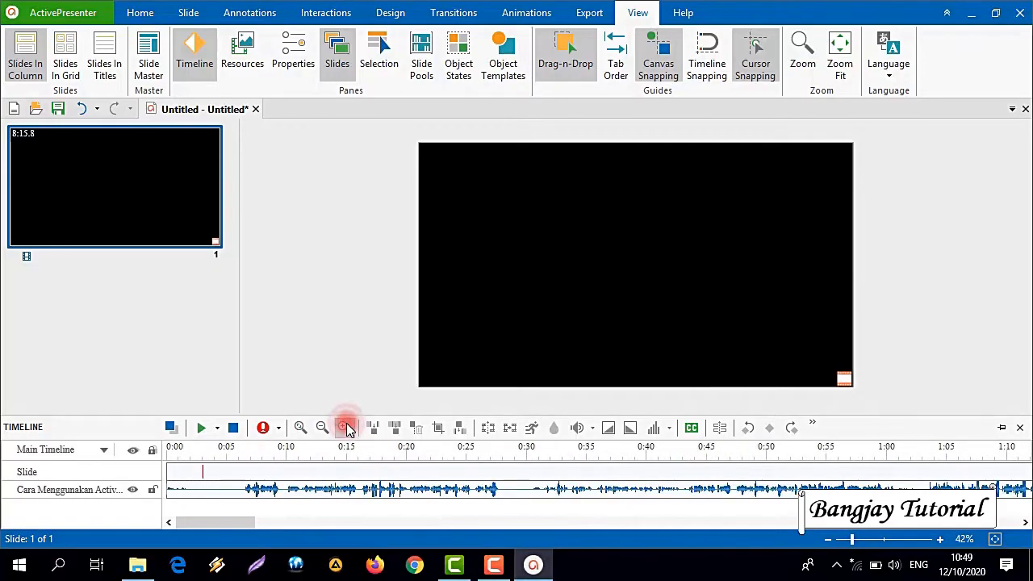
{"action": "left_click", "coordinate": [345, 428]}
{"action": "left_click", "coordinate": [344, 427]}
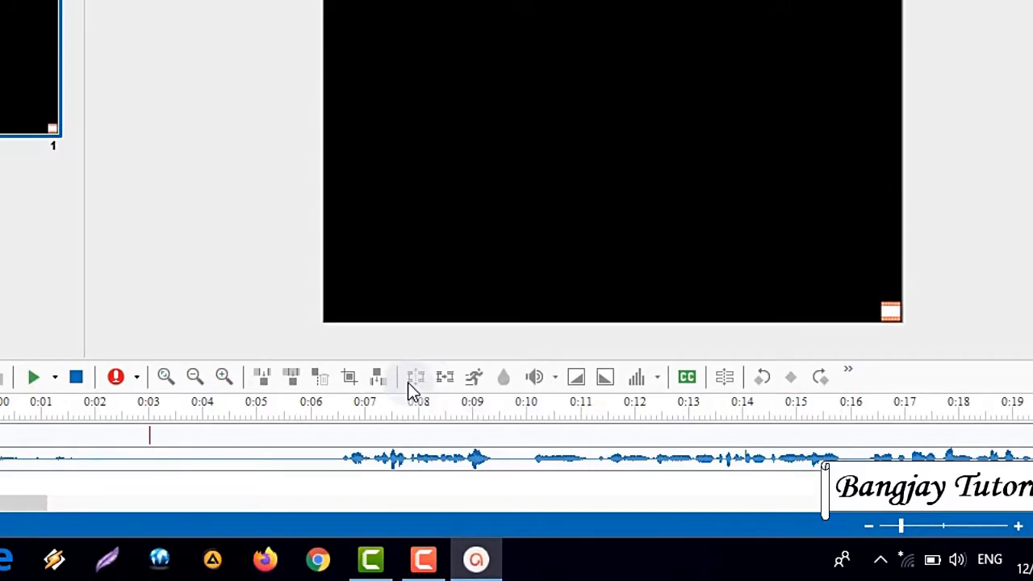
Step: Split the video at 0:10.221 and move its second part to start at about 0:14.3, leaving a gap
{"action": "left_click", "coordinate": [540, 408]}
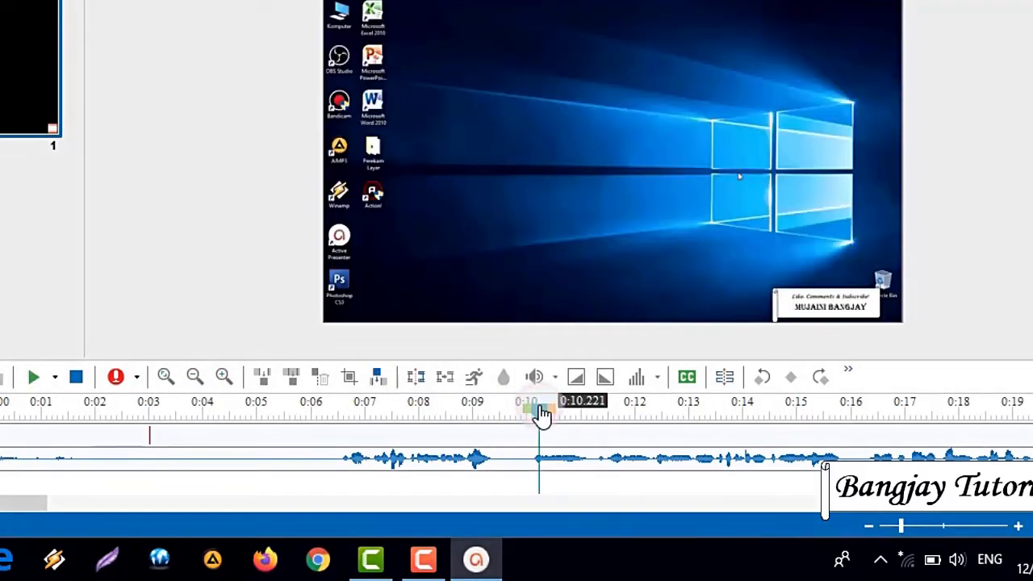
{"action": "left_click", "coordinate": [415, 380]}
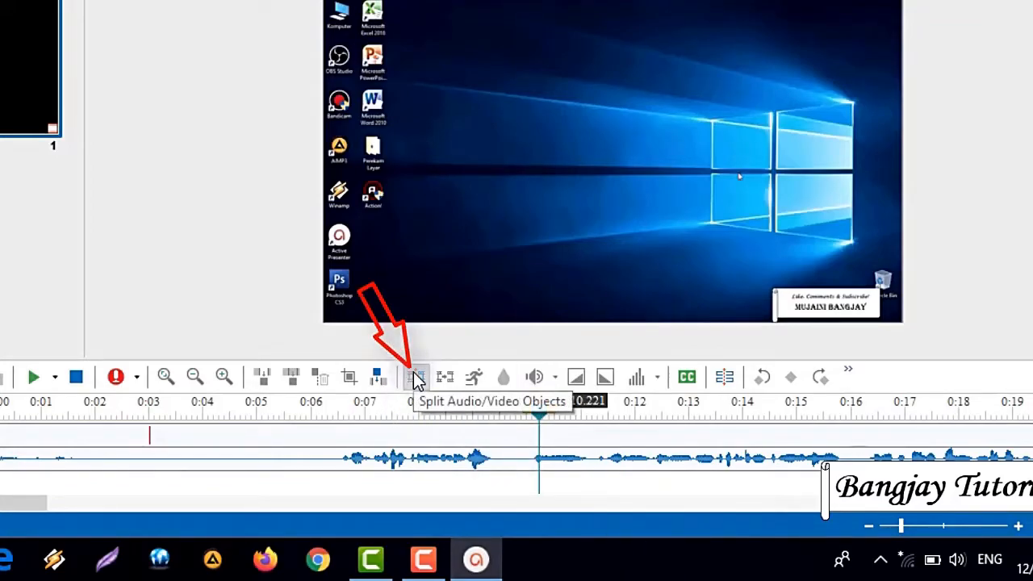
{"action": "left_click", "coordinate": [416, 379]}
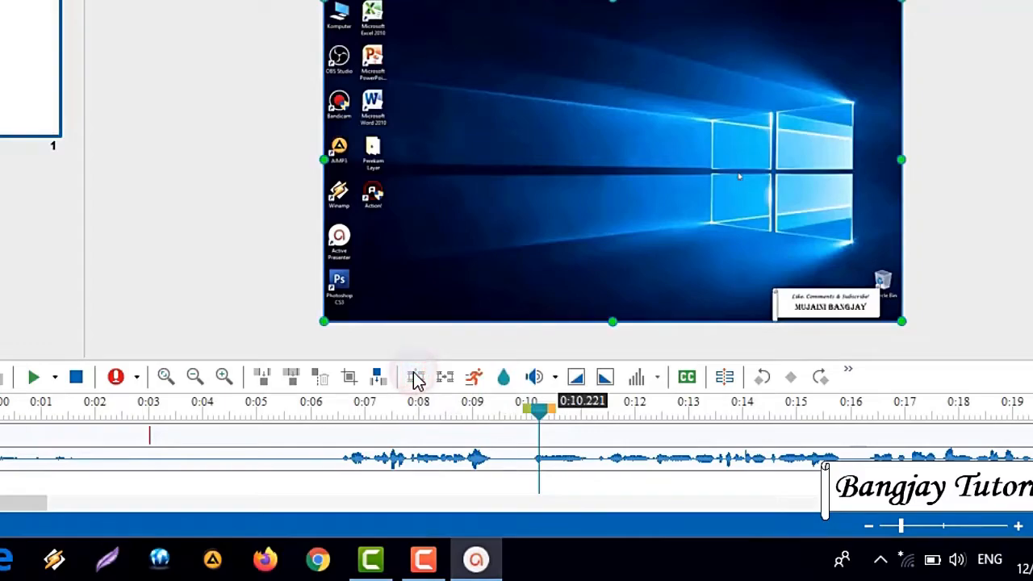
{"action": "left_click", "coordinate": [610, 455]}
{"action": "left_click_drag", "start_coordinate": [611, 455], "coordinate": [817, 462]}
Step: Insert the video file "Subscribe" into the slide at 0:10.320
{"action": "left_click", "coordinate": [546, 410]}
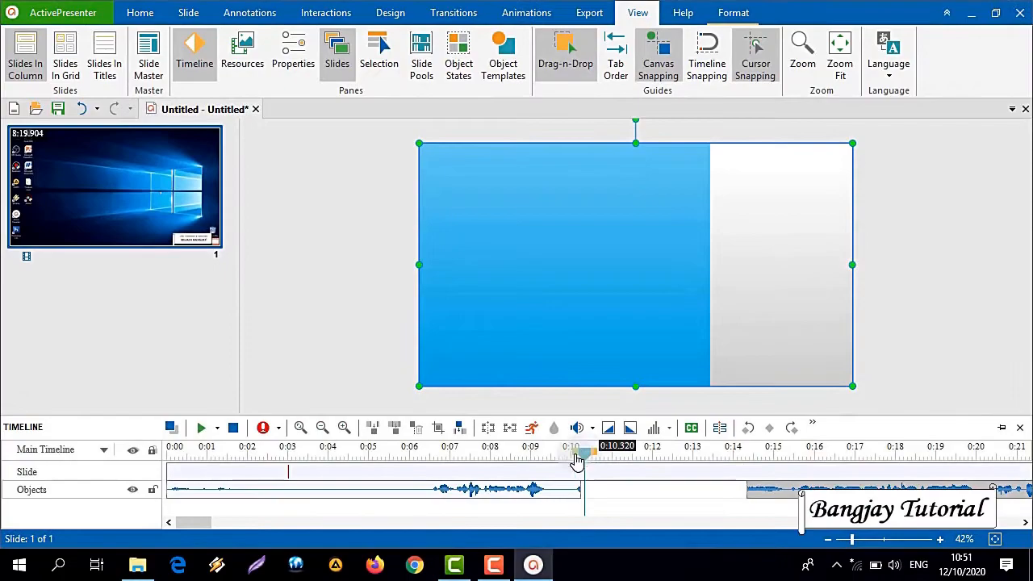
{"action": "left_click", "coordinate": [240, 30]}
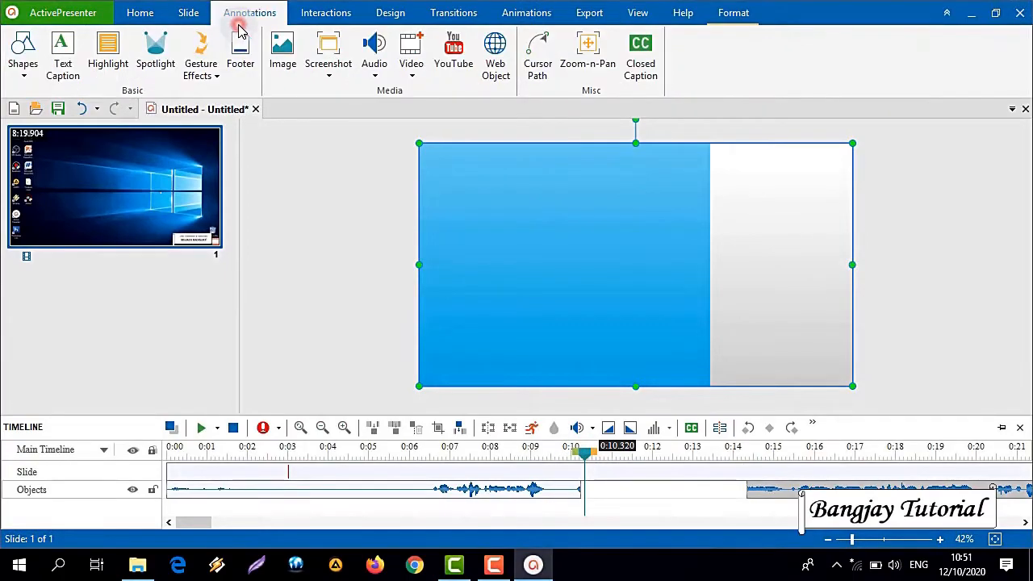
{"action": "left_click", "coordinate": [415, 75]}
{"action": "left_click", "coordinate": [427, 101]}
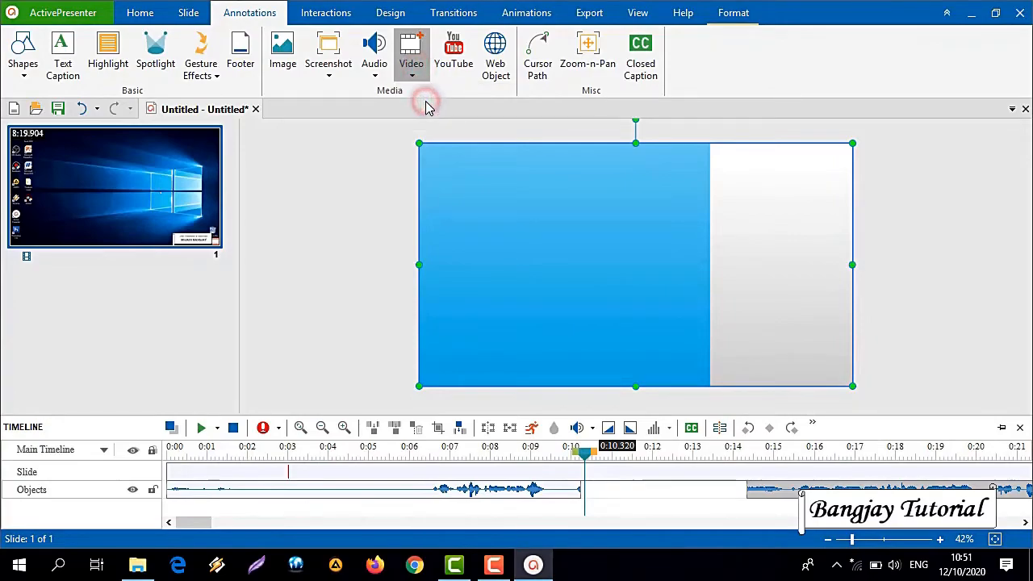
{"action": "left_click", "coordinate": [300, 130]}
{"action": "left_click", "coordinate": [414, 305]}
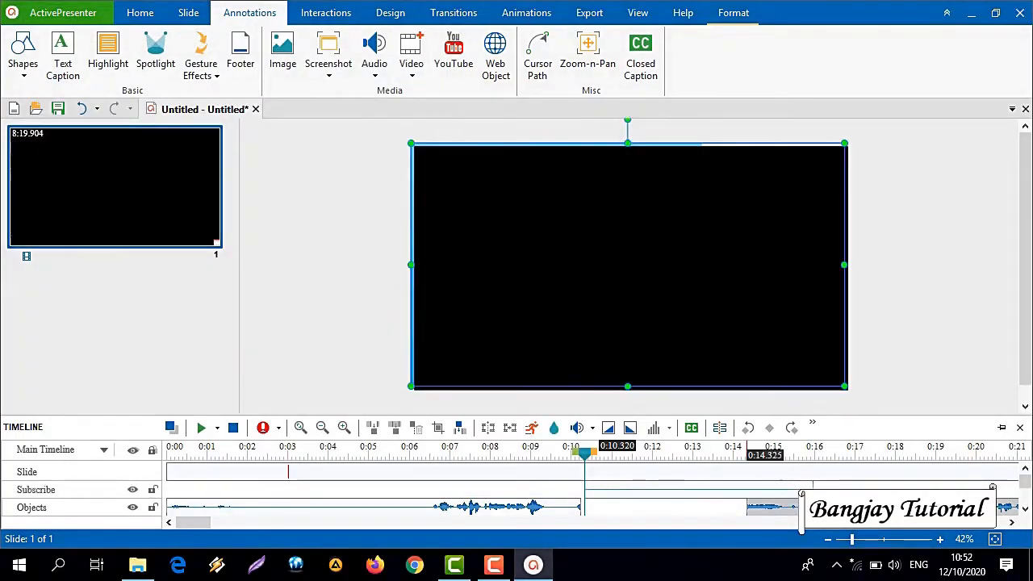
Step: Place the Subscribe clip in the gap between the two video parts on their track and align it with the slide area
{"action": "left_click_drag", "start_coordinate": [634, 494], "coordinate": [655, 488]}
{"action": "left_click_drag", "start_coordinate": [641, 488], "coordinate": [831, 488]}
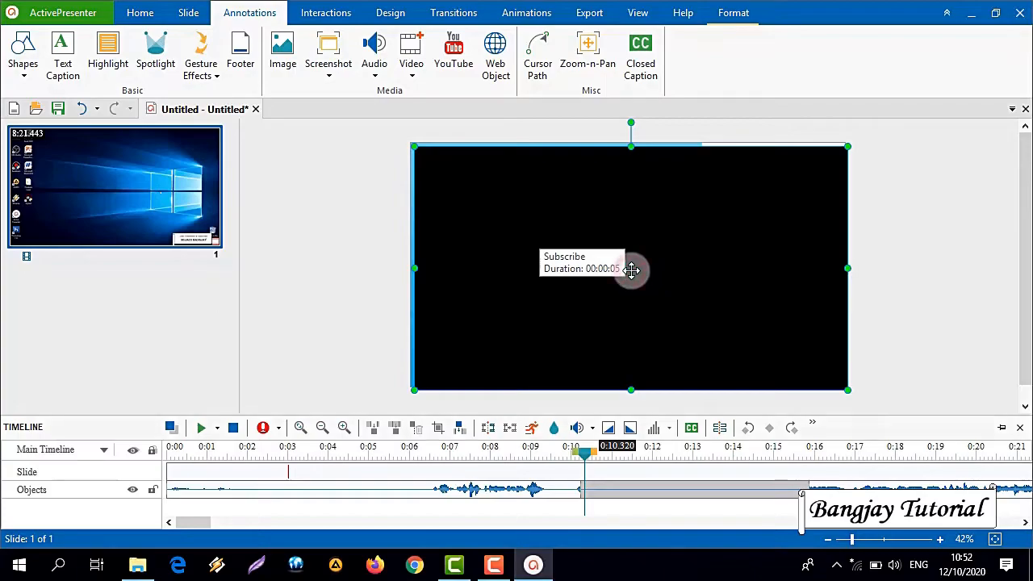
{"action": "left_click_drag", "start_coordinate": [631, 269], "coordinate": [628, 268]}
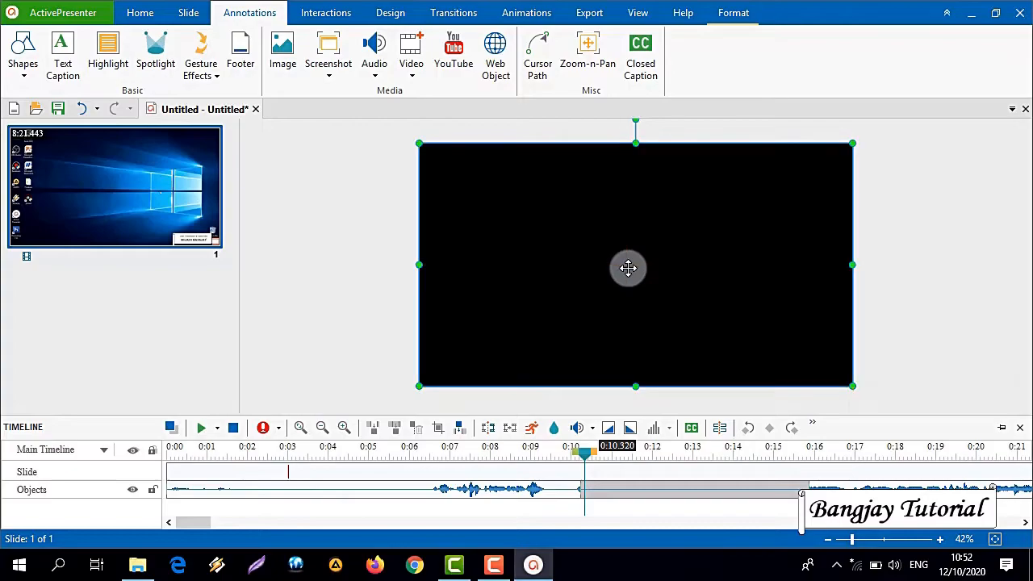
Step: Split the slide into two at 0:26.916
{"action": "left_click", "coordinate": [530, 458]}
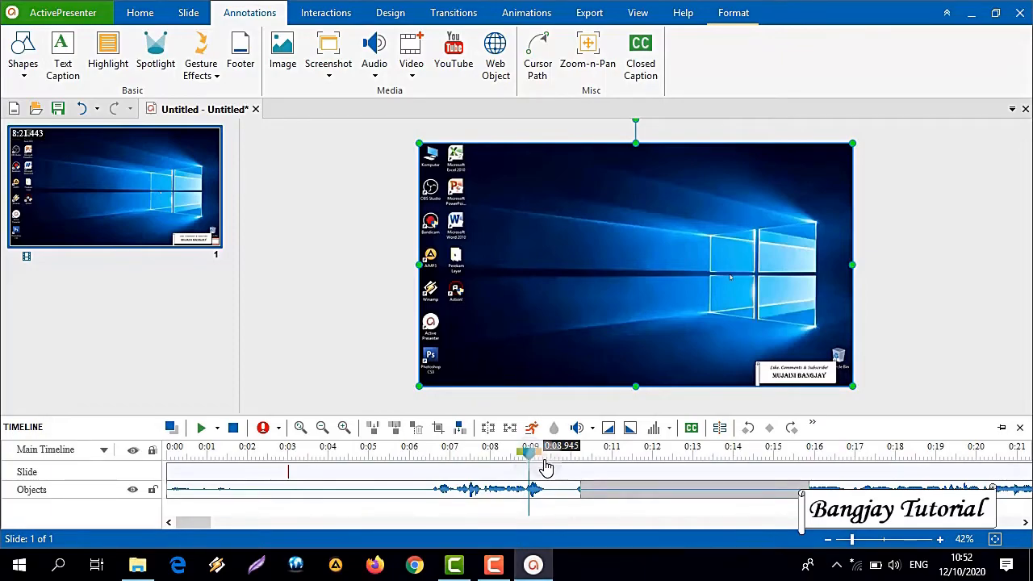
{"action": "left_click_drag", "start_coordinate": [197, 521], "coordinate": [219, 522]}
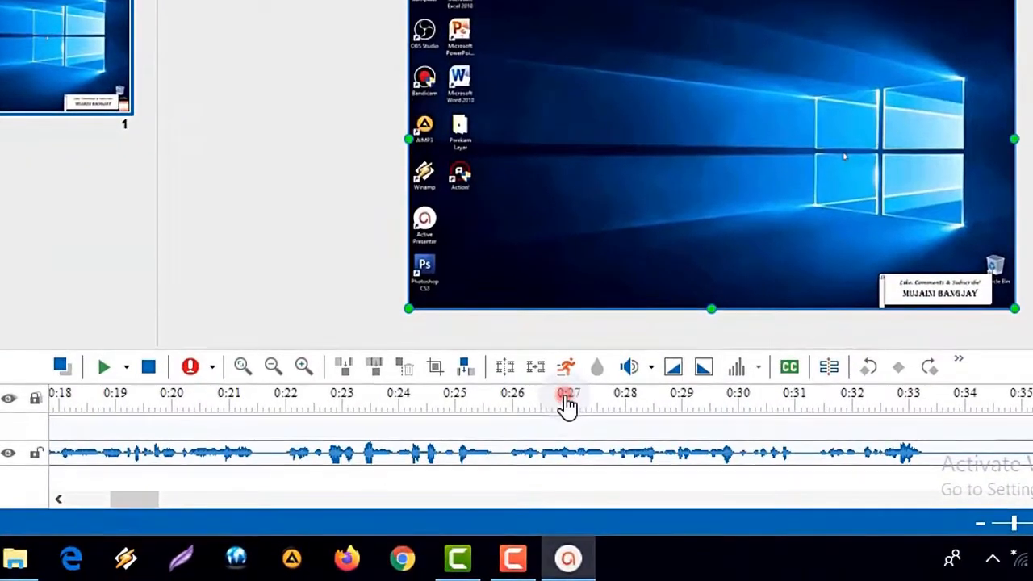
{"action": "left_click", "coordinate": [531, 452]}
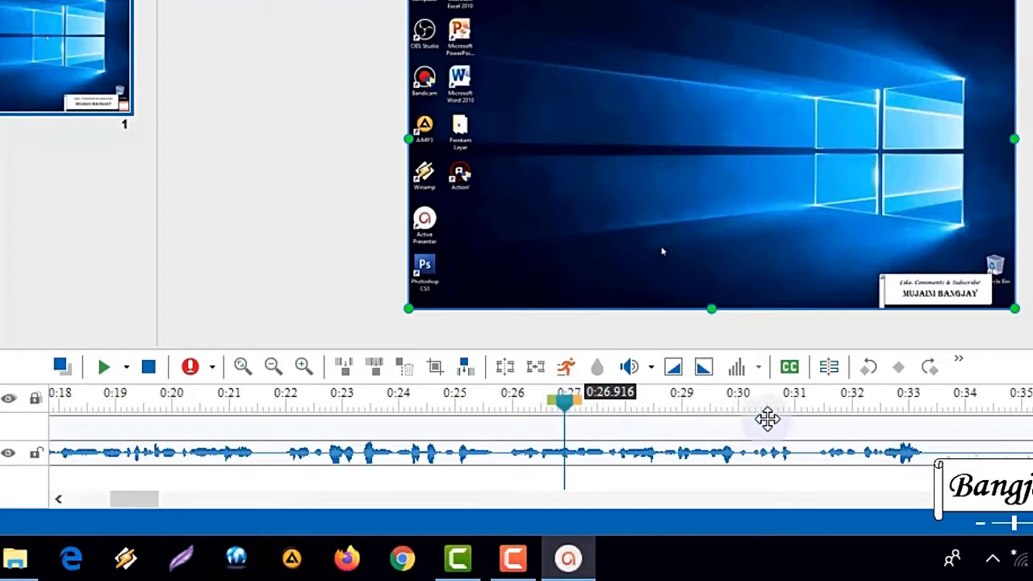
{"action": "left_click", "coordinate": [835, 373]}
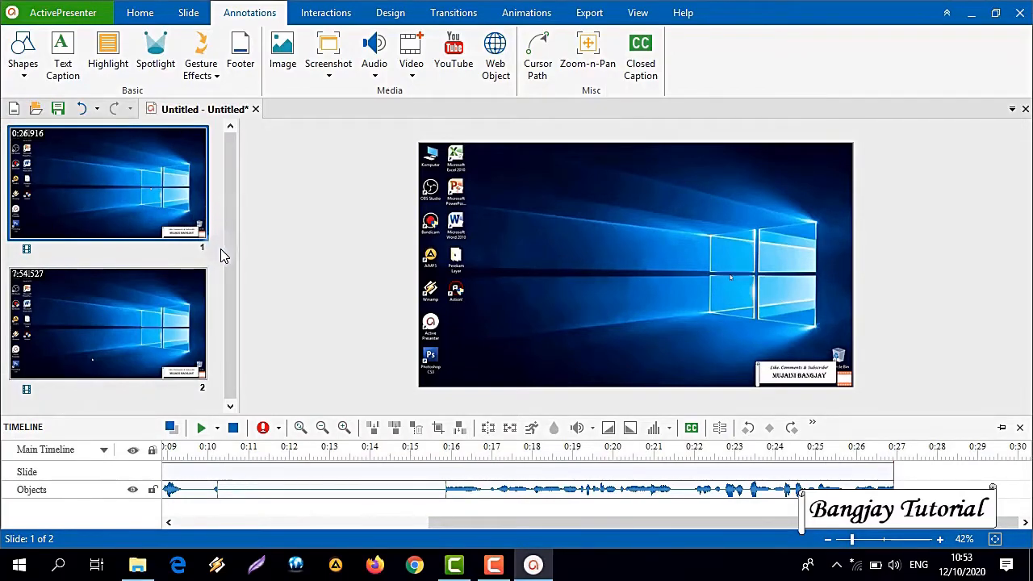
Step: Add a new slide after the second video slide and move it between the two video slides
{"action": "left_click", "coordinate": [76, 371]}
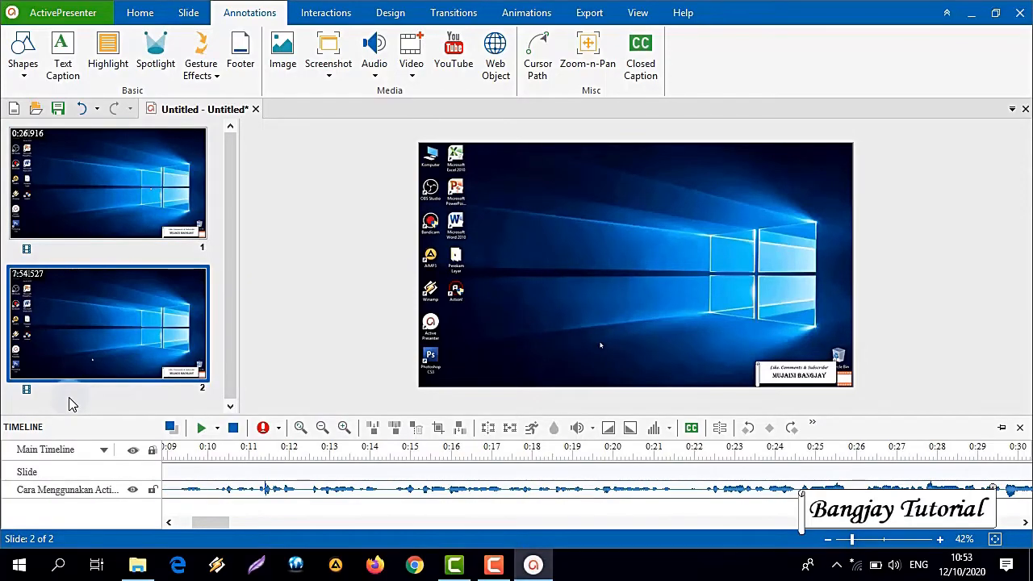
{"action": "right_click", "coordinate": [69, 403]}
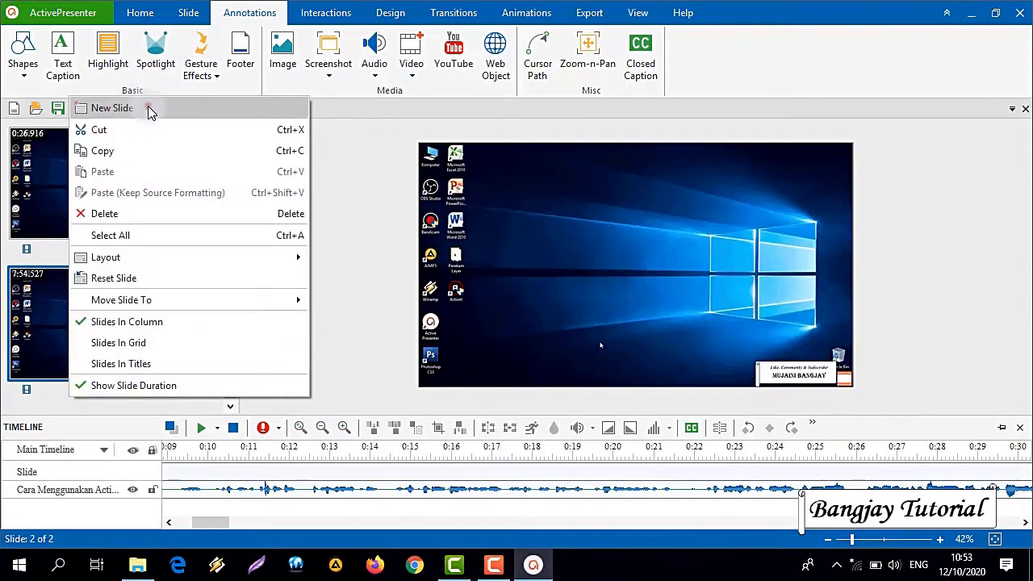
{"action": "left_click", "coordinate": [113, 108]}
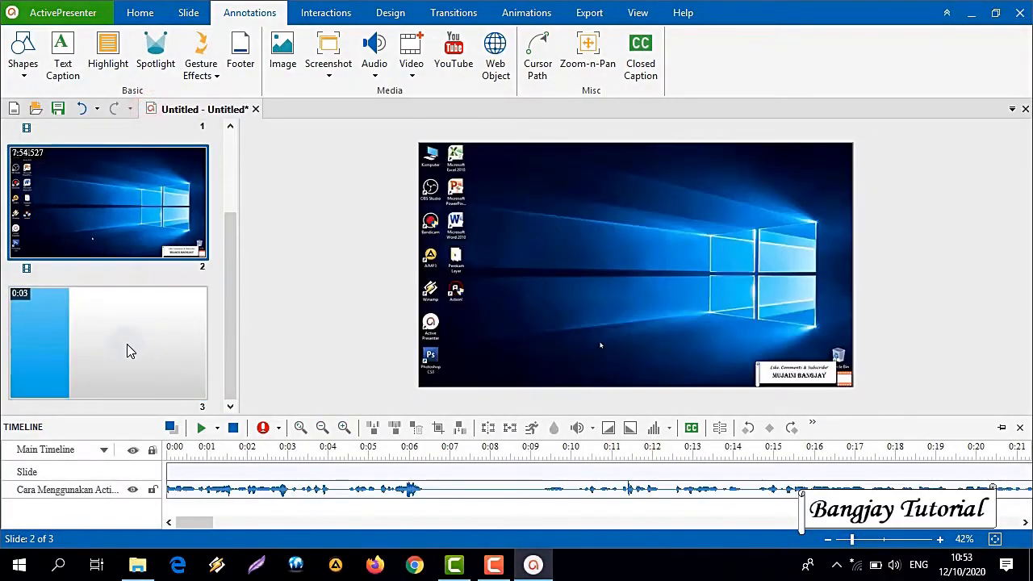
{"action": "left_click", "coordinate": [101, 352]}
{"action": "left_click_drag", "start_coordinate": [120, 352], "coordinate": [83, 196]}
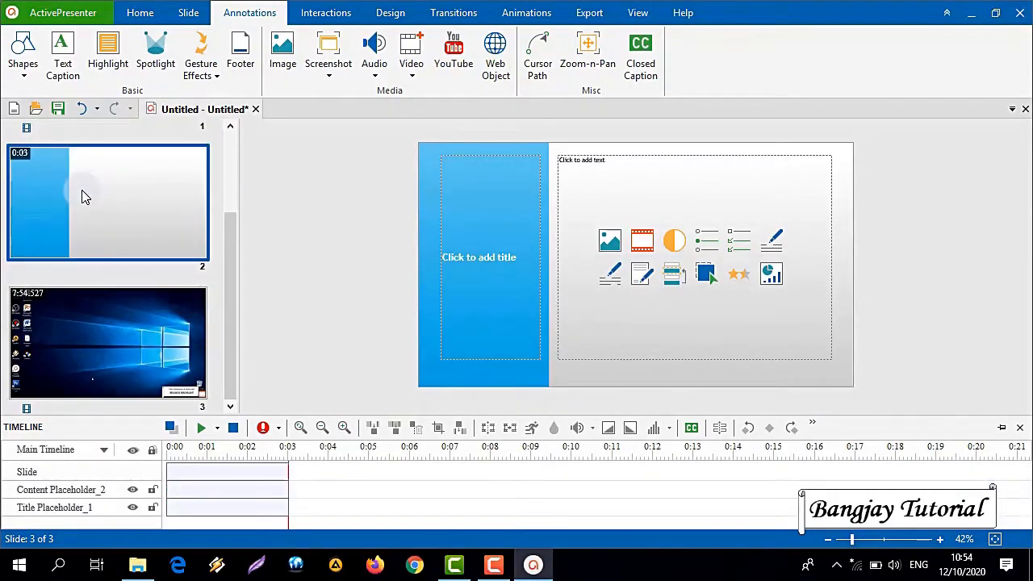
Step: Apply the Blank theme to the project and delete the new slide's title and content placeholders
{"action": "left_click", "coordinate": [390, 12]}
{"action": "left_click", "coordinate": [148, 65]}
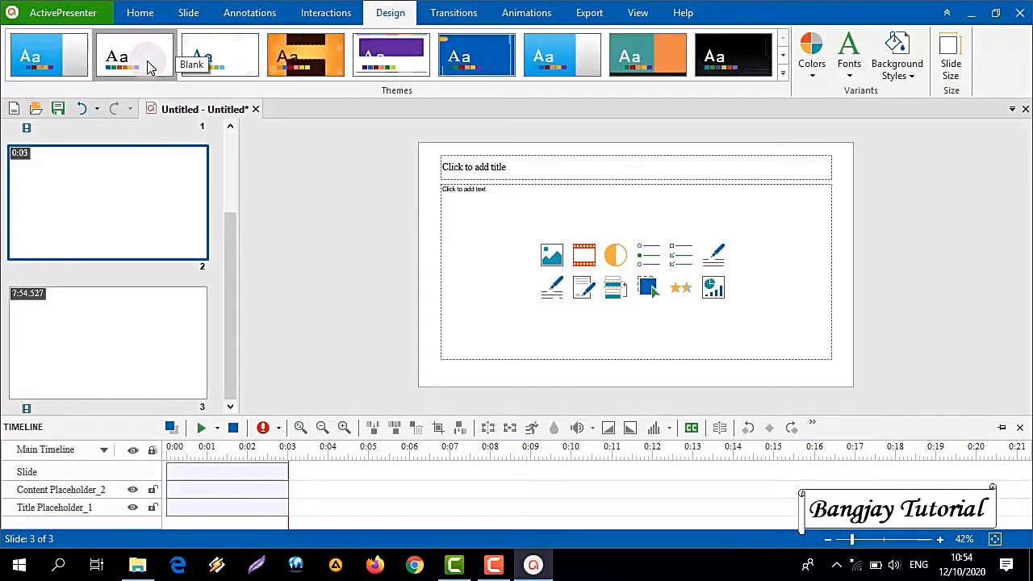
{"action": "scroll", "coordinate": [221, 218], "scroll_direction": "up", "scroll_amount": 2}
{"action": "left_click", "coordinate": [590, 154]}
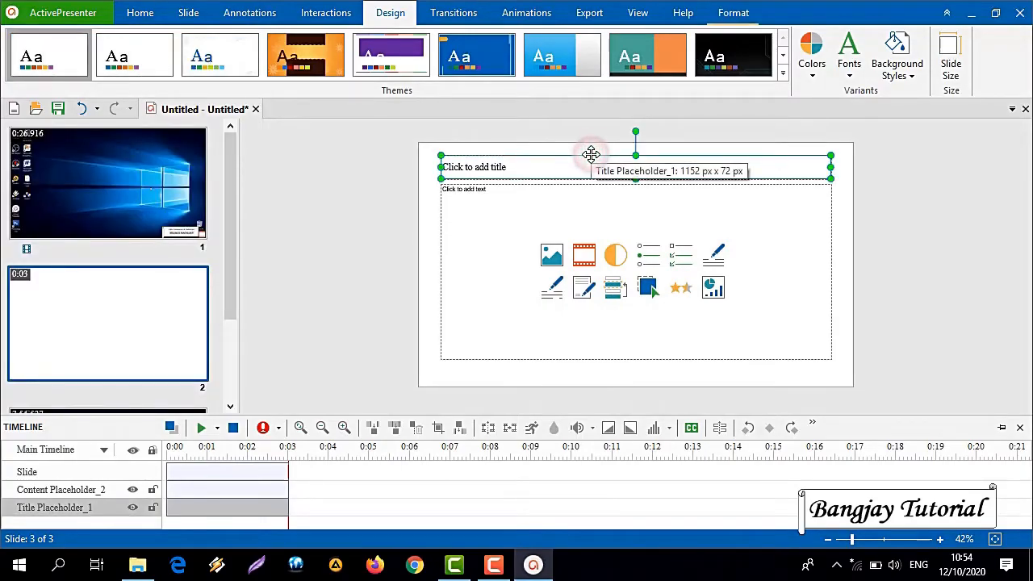
{"action": "key", "text": "Delete"}
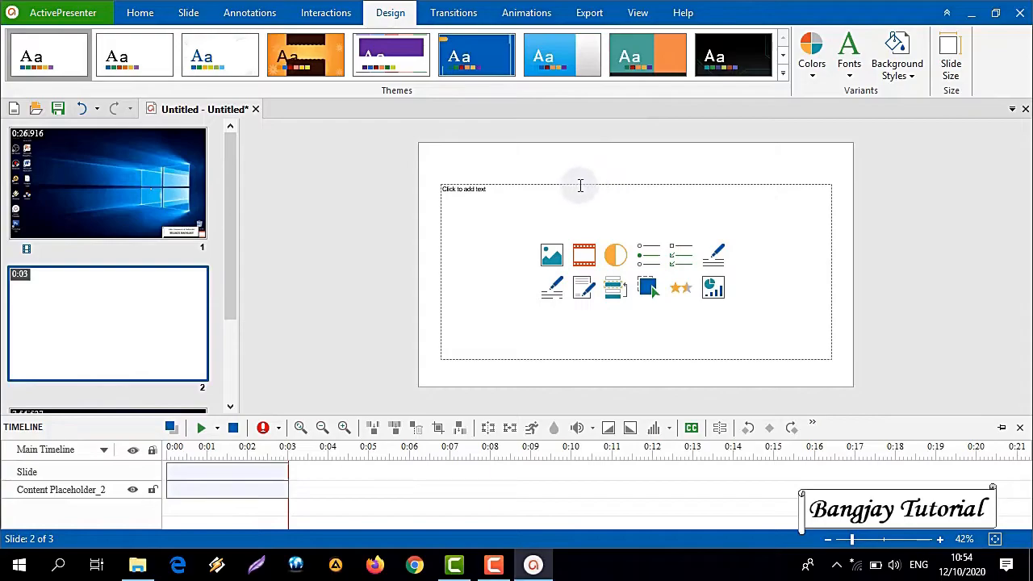
{"action": "left_click", "coordinate": [579, 185]}
{"action": "key", "text": "Delete"}
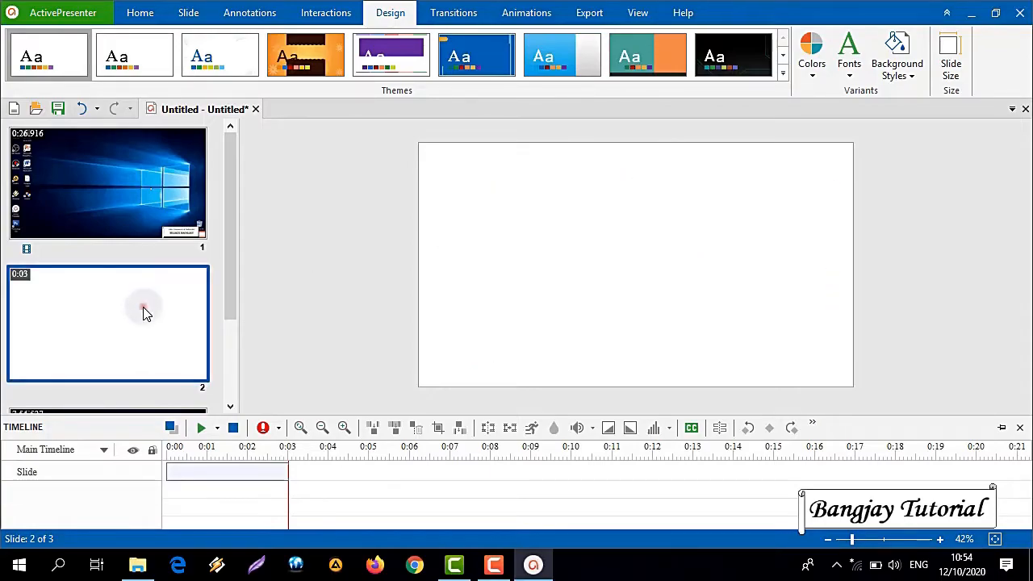
Step: Insert the video file "Subscribe" into the blank second slide
{"action": "left_click", "coordinate": [249, 12]}
{"action": "left_click", "coordinate": [403, 58]}
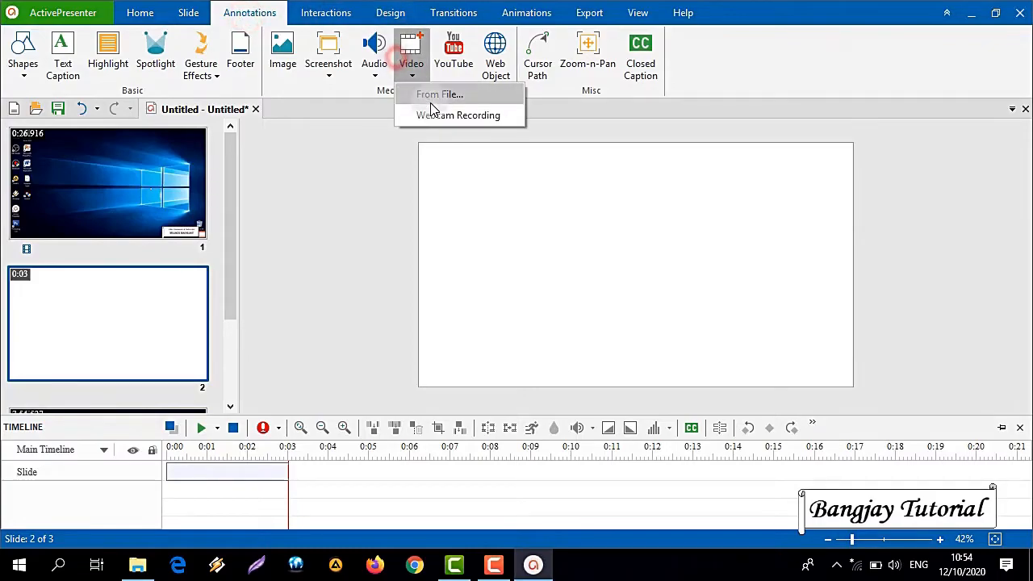
{"action": "left_click", "coordinate": [432, 100]}
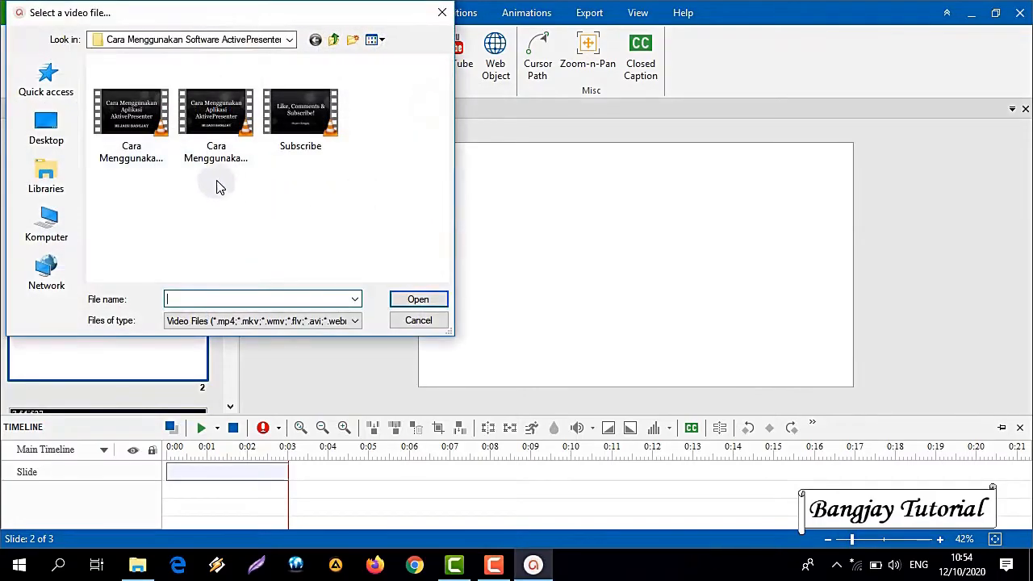
{"action": "left_click", "coordinate": [284, 116]}
{"action": "left_click", "coordinate": [427, 299]}
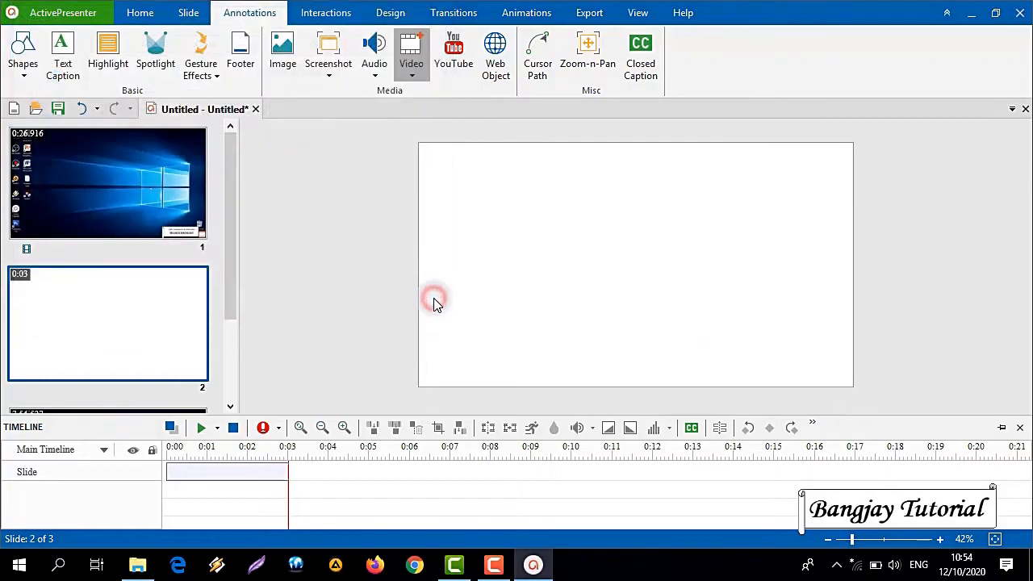
{"action": "scroll", "coordinate": [230, 174], "scroll_direction": "down", "scroll_amount": 3}
{"action": "scroll", "coordinate": [238, 158], "scroll_direction": "up", "scroll_amount": 3}
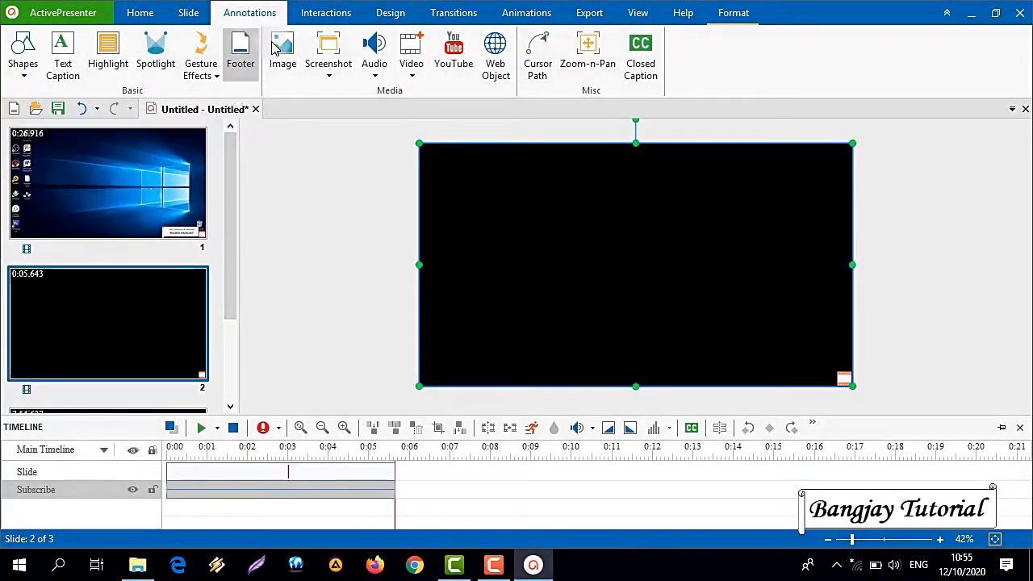
{"action": "left_click", "coordinate": [590, 13]}
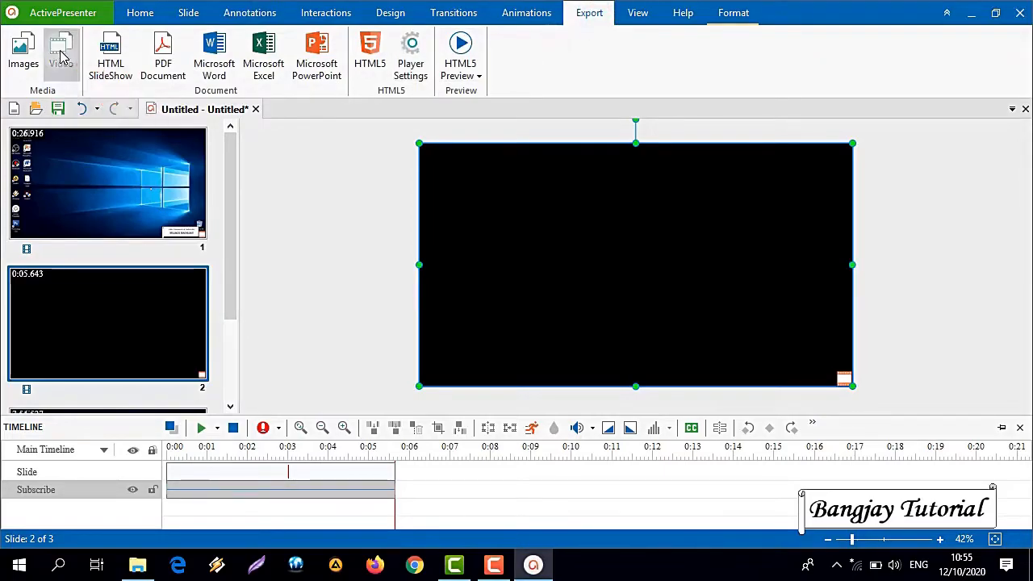
{"action": "left_click_drag", "start_coordinate": [230, 147], "coordinate": [230, 232]}
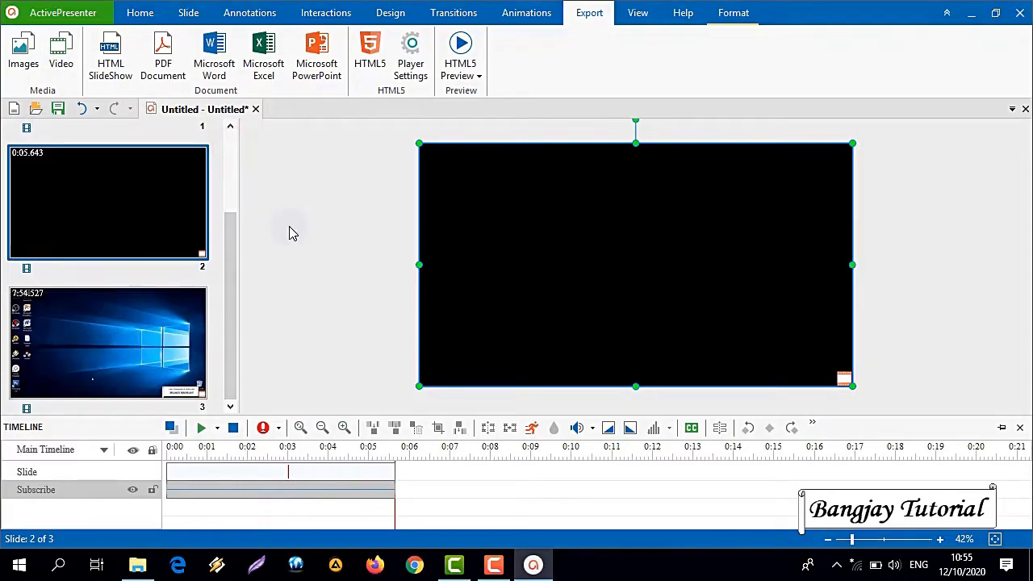
{"action": "scroll", "coordinate": [147, 190], "scroll_direction": "up", "scroll_amount": 2}
Step: Insert the video file "Subscribe" into the first slide at 0:26.159 and move it directly behind the end of the existing clip
{"action": "left_click", "coordinate": [147, 190]}
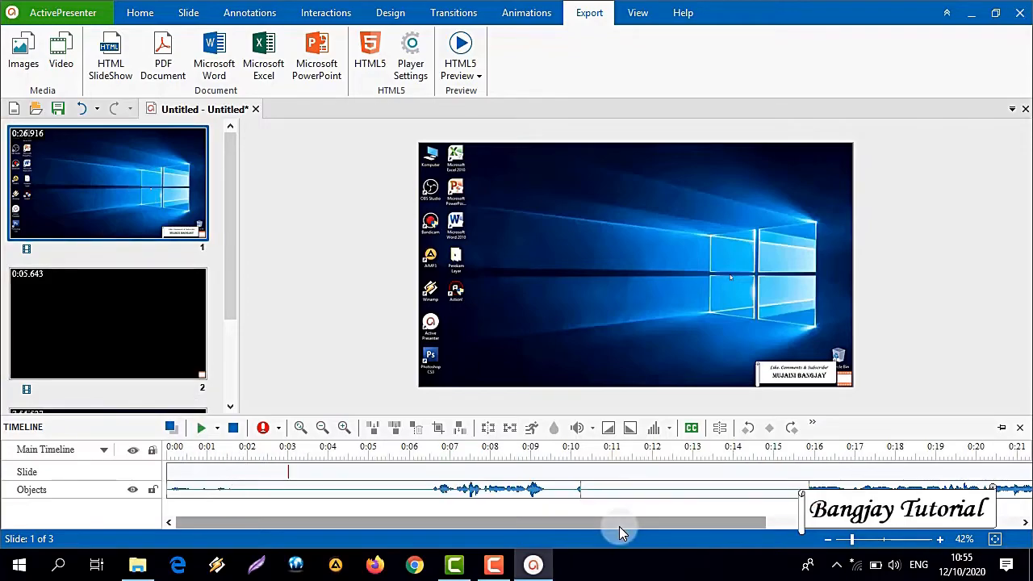
{"action": "left_click_drag", "start_coordinate": [626, 526], "coordinate": [835, 524]}
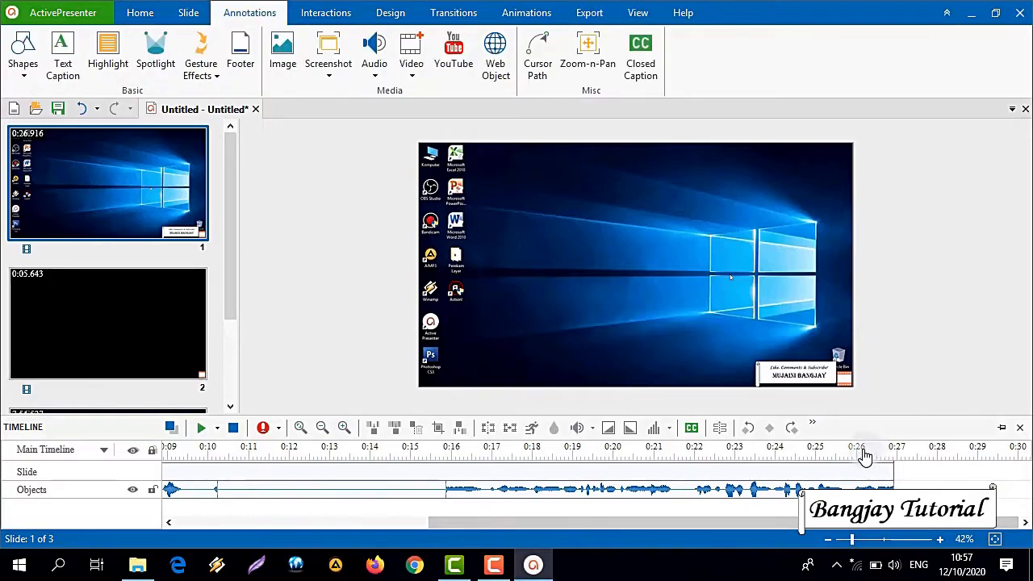
{"action": "left_click", "coordinate": [864, 452]}
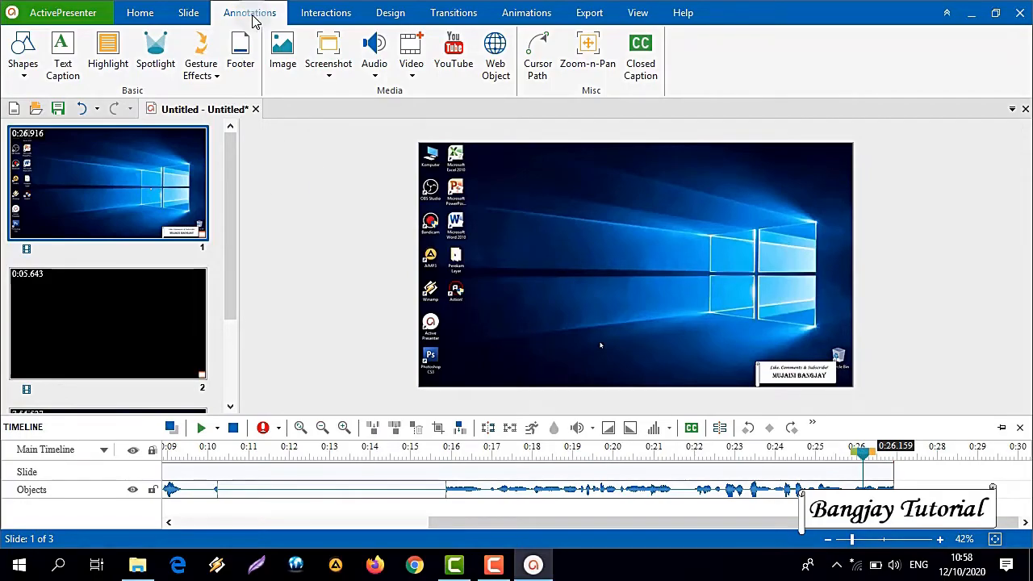
{"action": "left_click", "coordinate": [418, 76]}
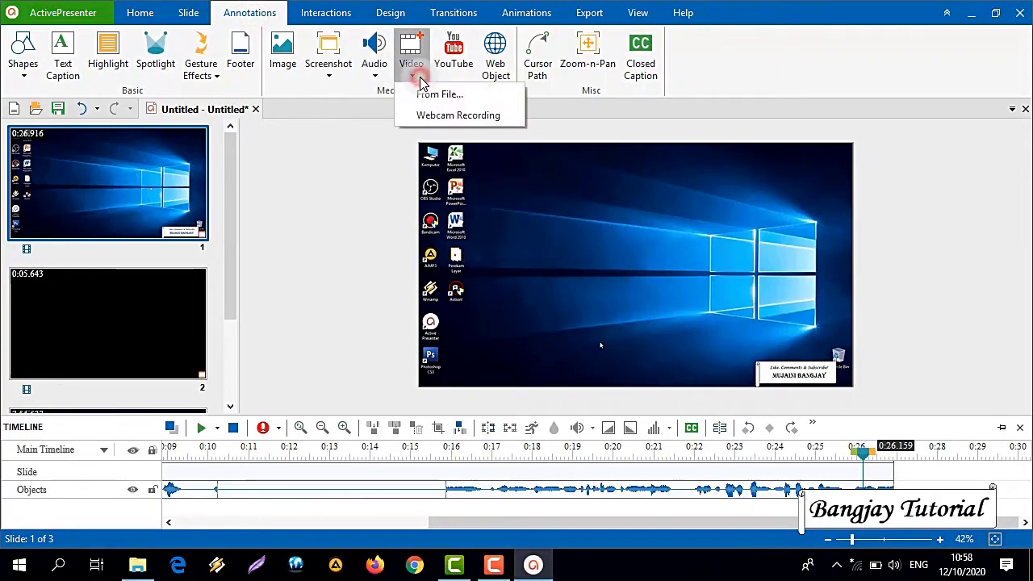
{"action": "left_click", "coordinate": [428, 95]}
{"action": "left_click", "coordinate": [298, 132]}
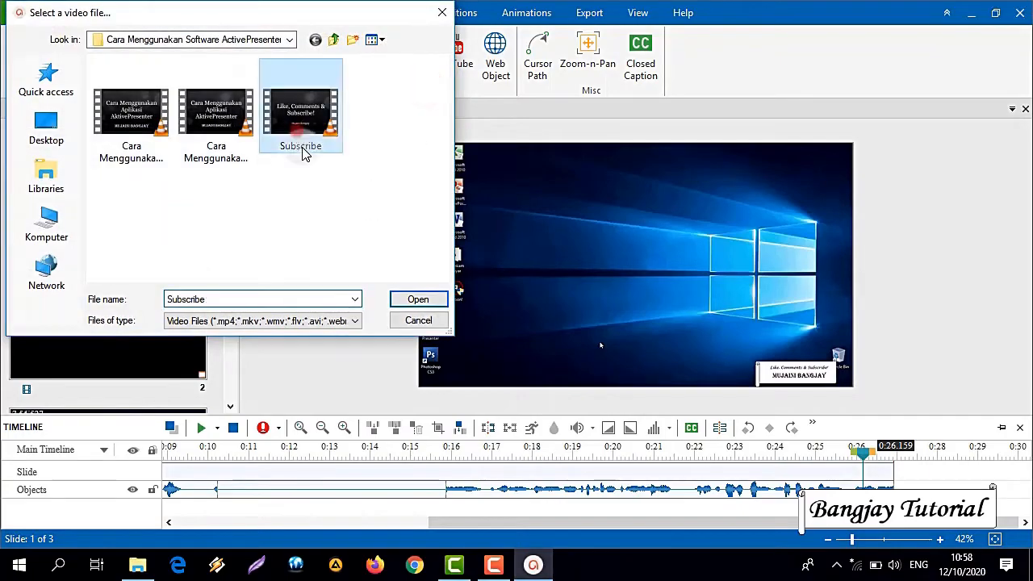
{"action": "left_click", "coordinate": [416, 299]}
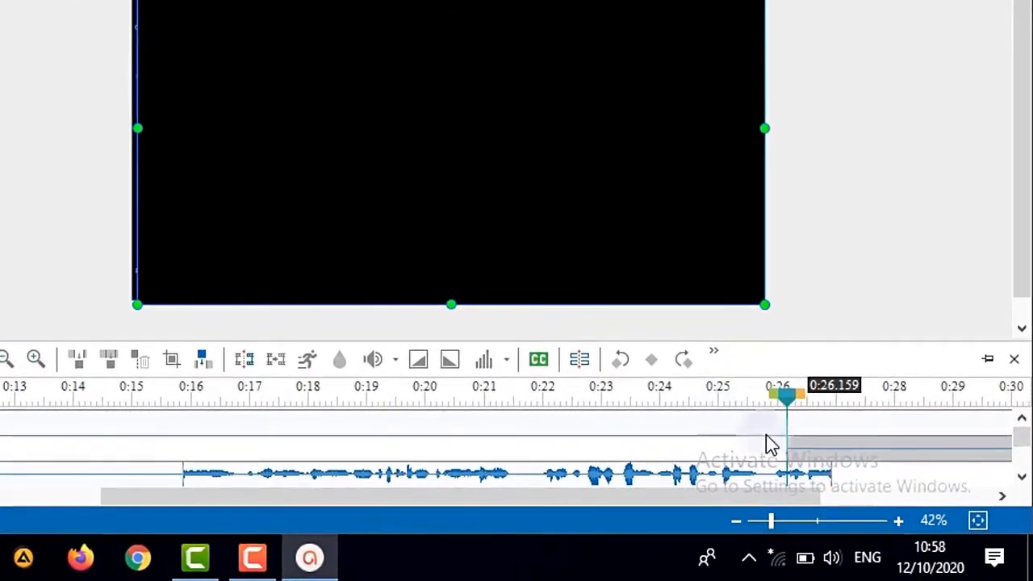
{"action": "left_click_drag", "start_coordinate": [848, 454], "coordinate": [837, 486]}
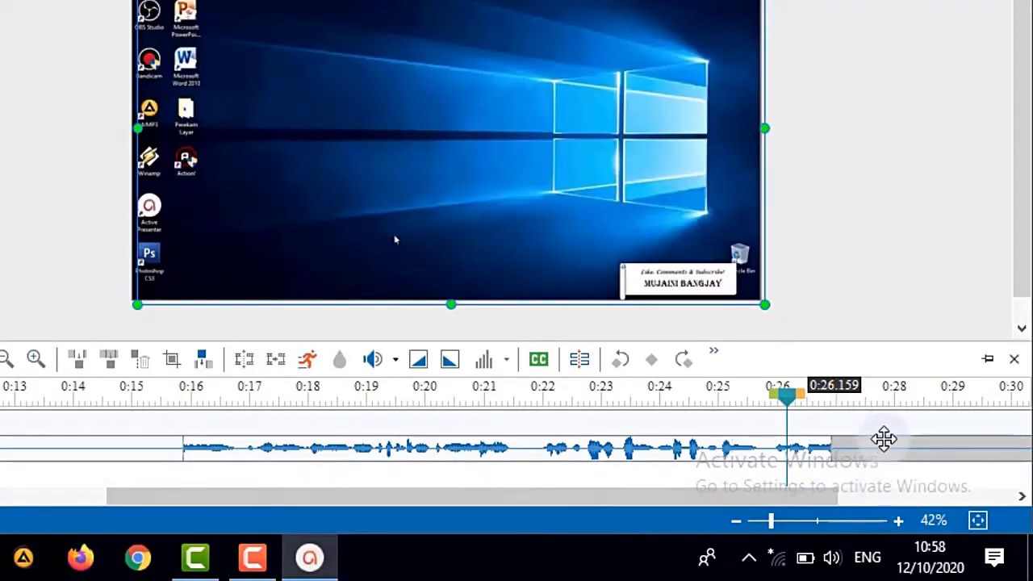
{"action": "left_click", "coordinate": [881, 449]}
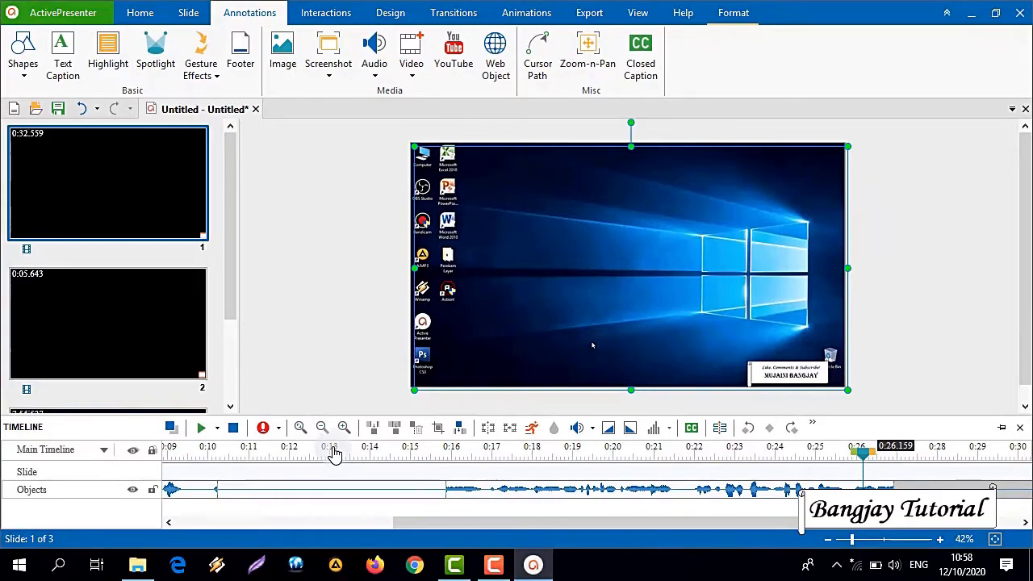
Step: Insert the banknote JPG image into the first slide at about 0:17
{"action": "left_click", "coordinate": [485, 449]}
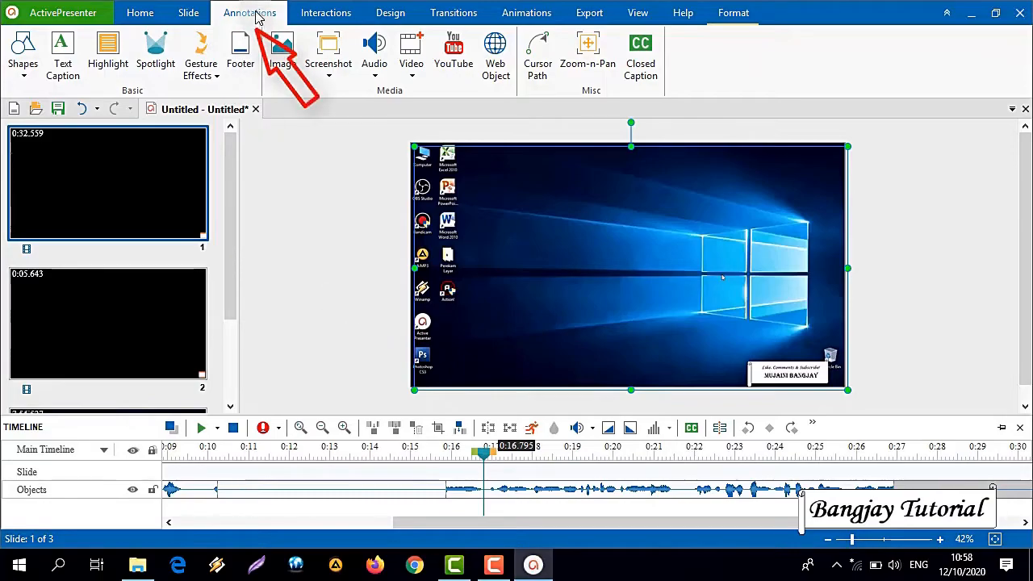
{"action": "left_click", "coordinate": [280, 65]}
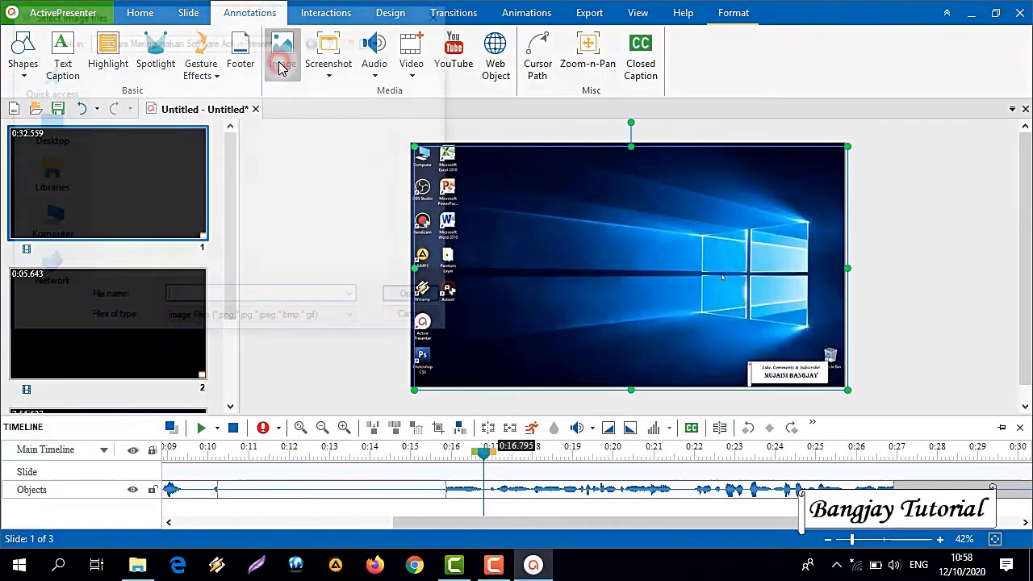
{"action": "left_click", "coordinate": [164, 143]}
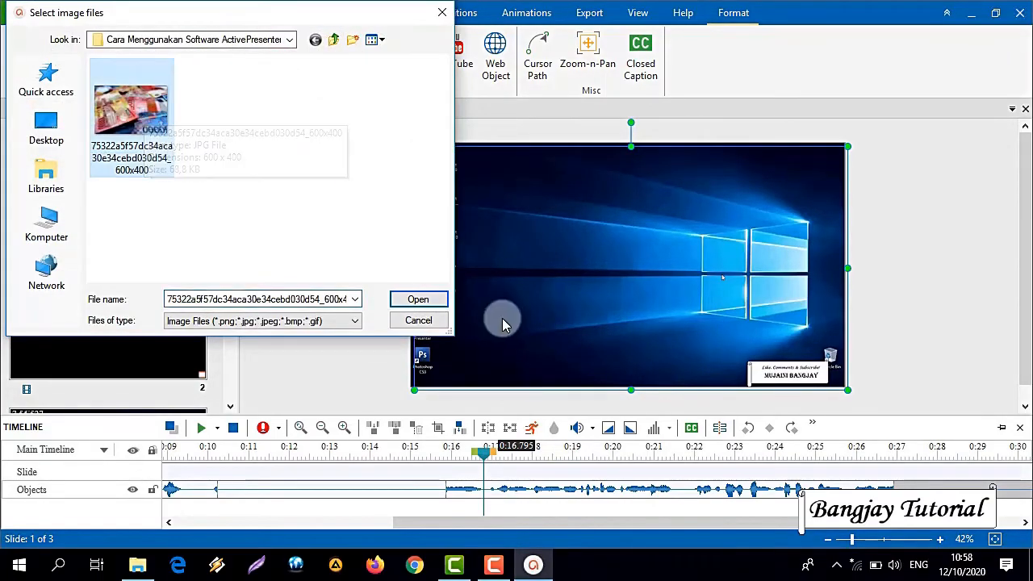
{"action": "left_click", "coordinate": [433, 302]}
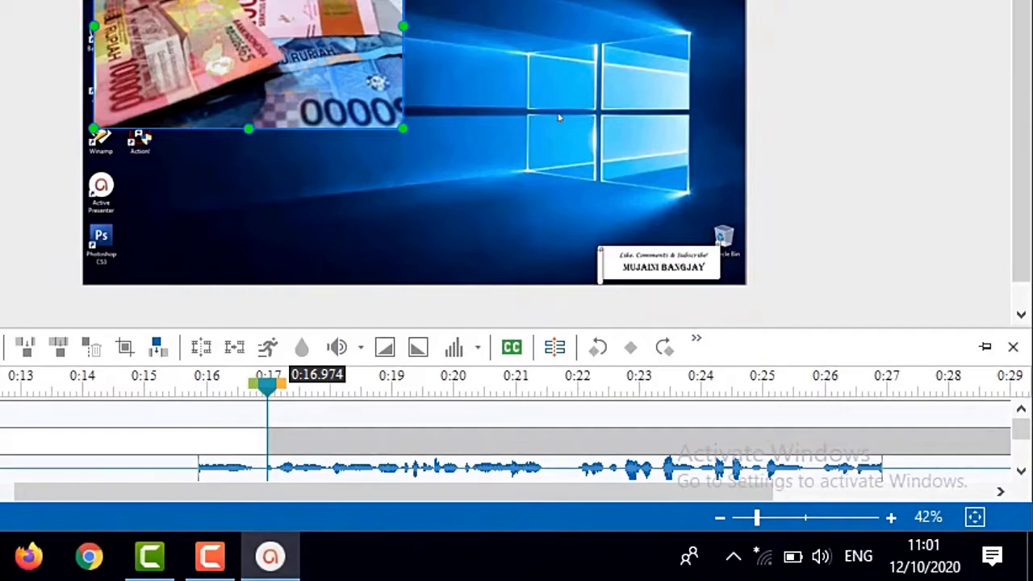
Step: Disable Show to the End of Slide for the banknote image and shorten it to end at about 0:20.6
{"action": "left_click_drag", "start_coordinate": [404, 494], "coordinate": [763, 492]}
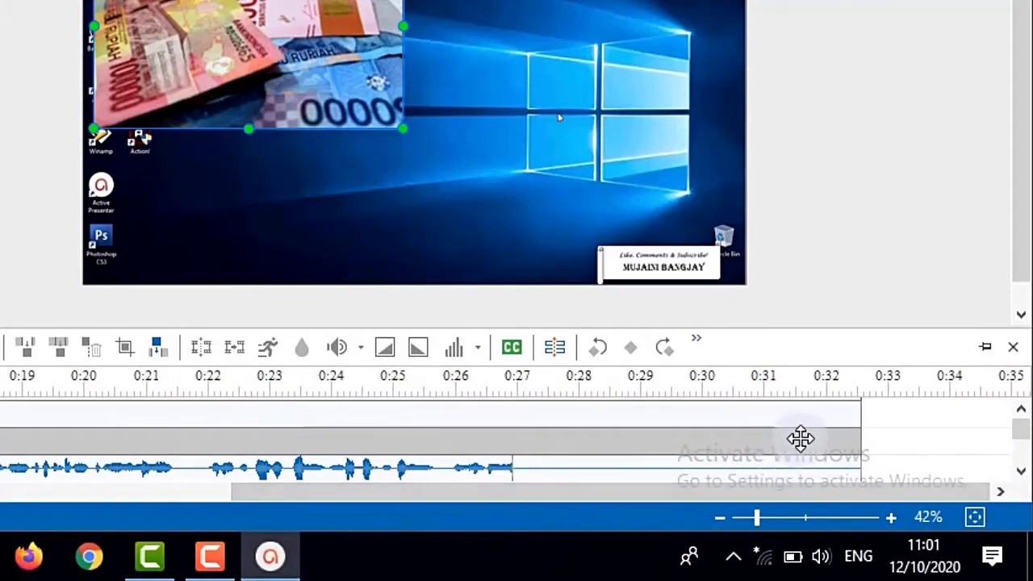
{"action": "right_click", "coordinate": [117, 445]}
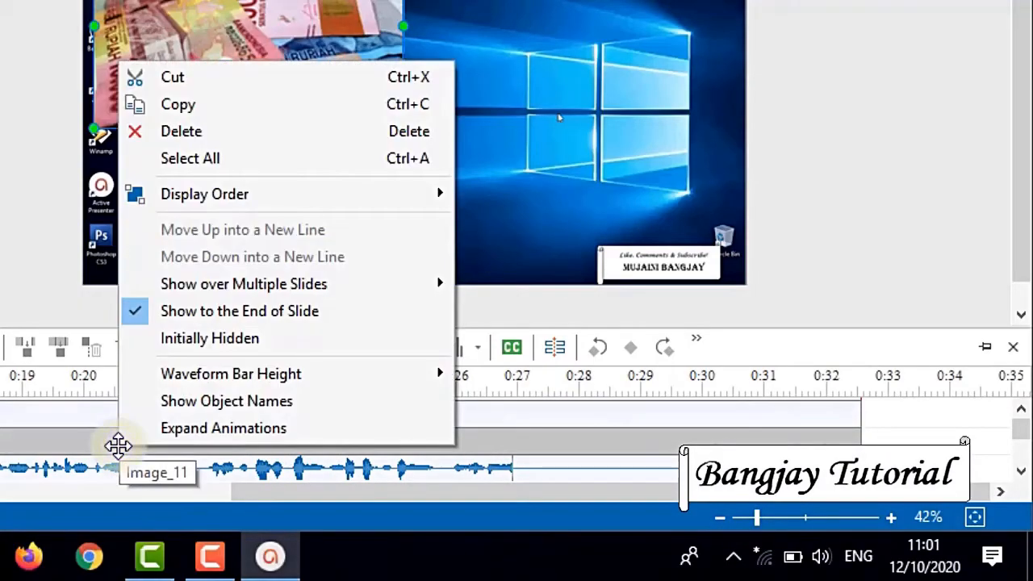
{"action": "left_click", "coordinate": [192, 321]}
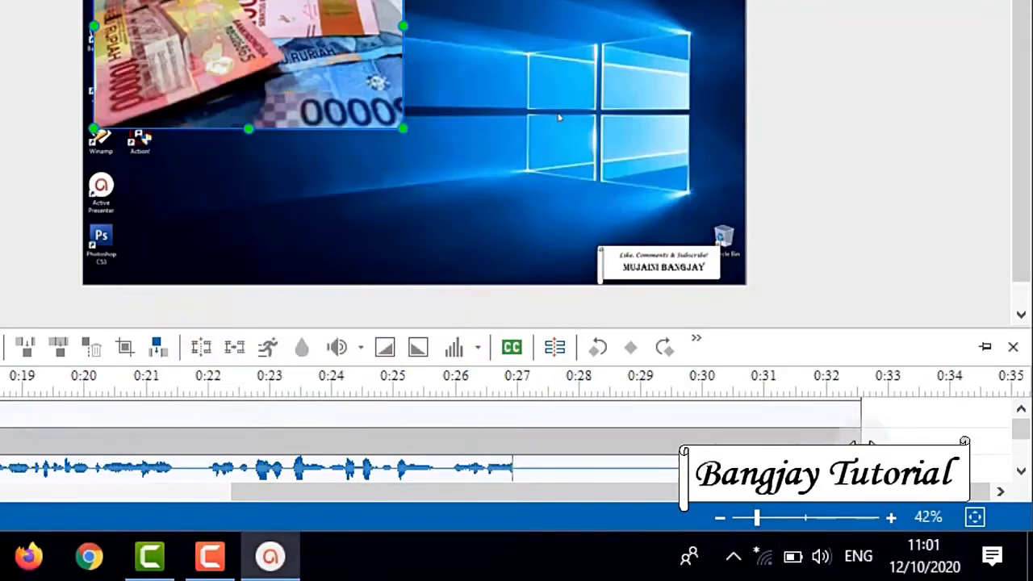
{"action": "left_click_drag", "start_coordinate": [865, 443], "coordinate": [129, 421]}
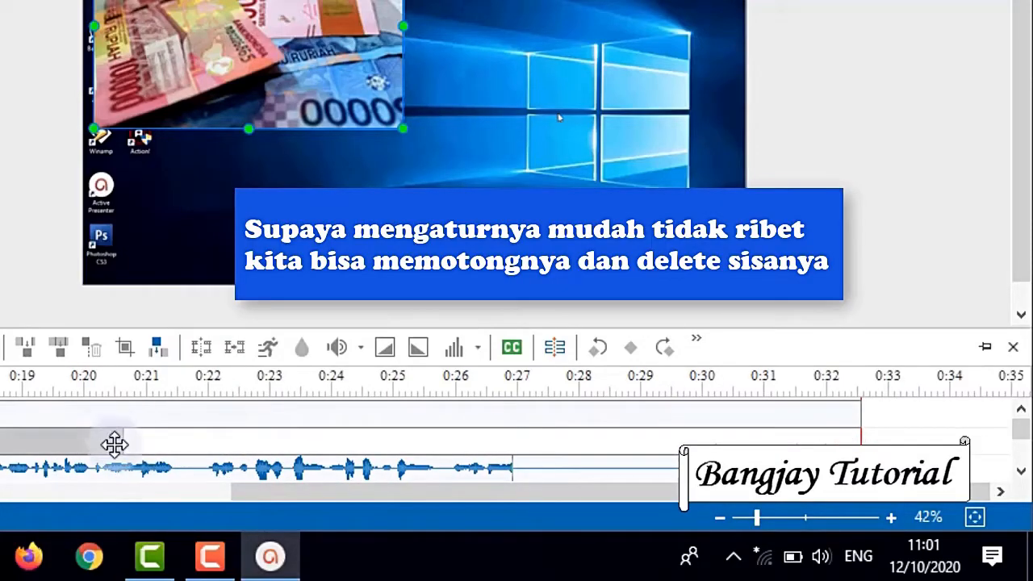
Step: Extend the banknote image on the timeline to end at about 0:23.7
{"action": "left_click", "coordinate": [100, 442]}
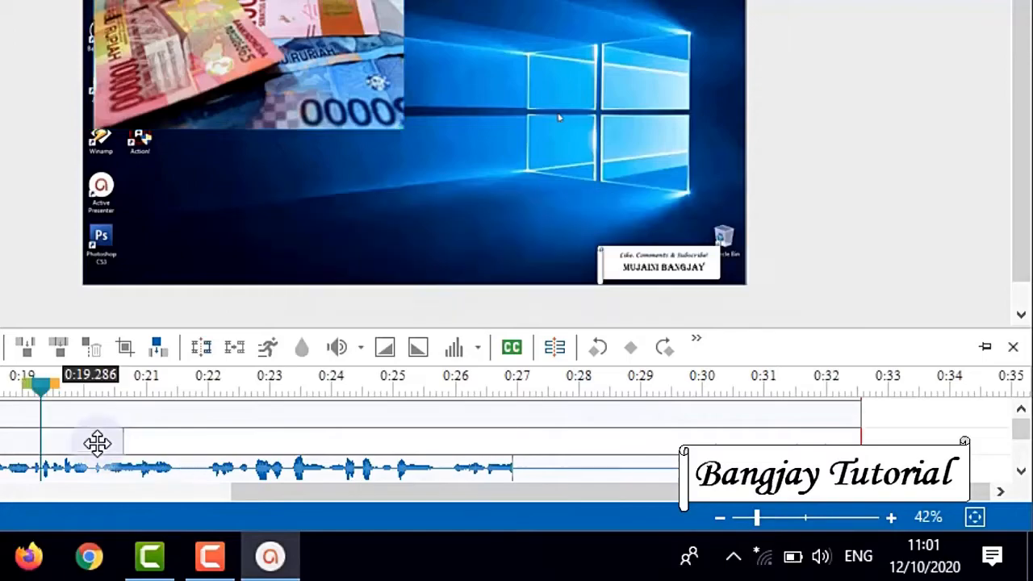
{"action": "left_click", "coordinate": [97, 445]}
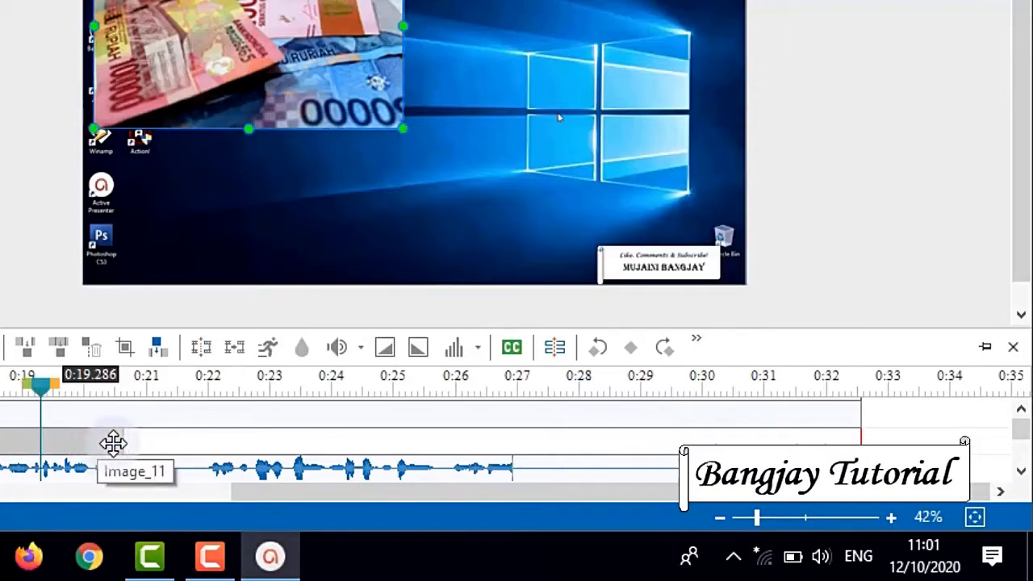
{"action": "left_click_drag", "start_coordinate": [118, 443], "coordinate": [307, 434]}
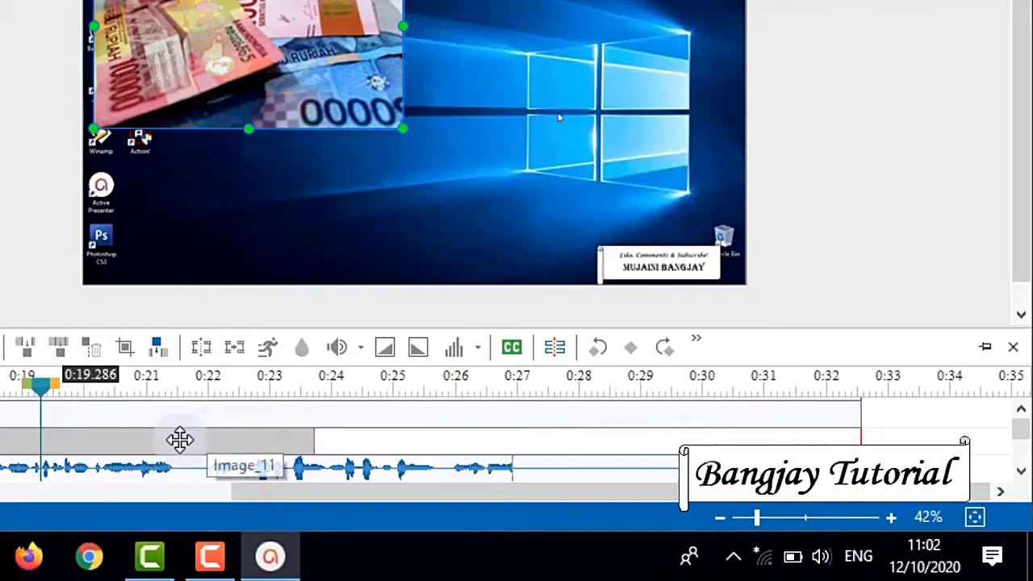
Step: Toggle Show to the End of Slide for the banknote image and shorten its timeline bar to end at about 0:21
{"action": "right_click", "coordinate": [105, 440]}
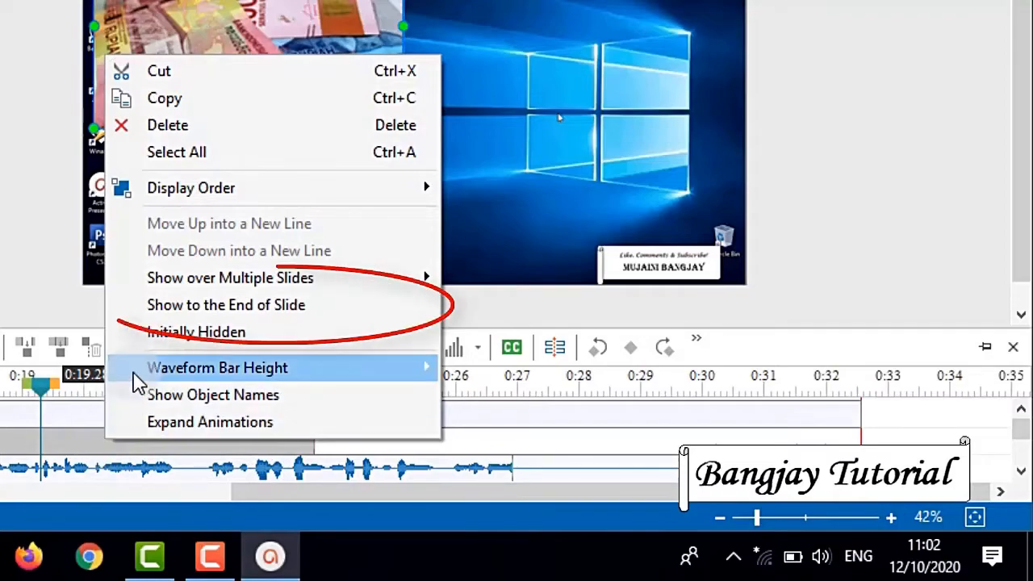
{"action": "left_click", "coordinate": [162, 309]}
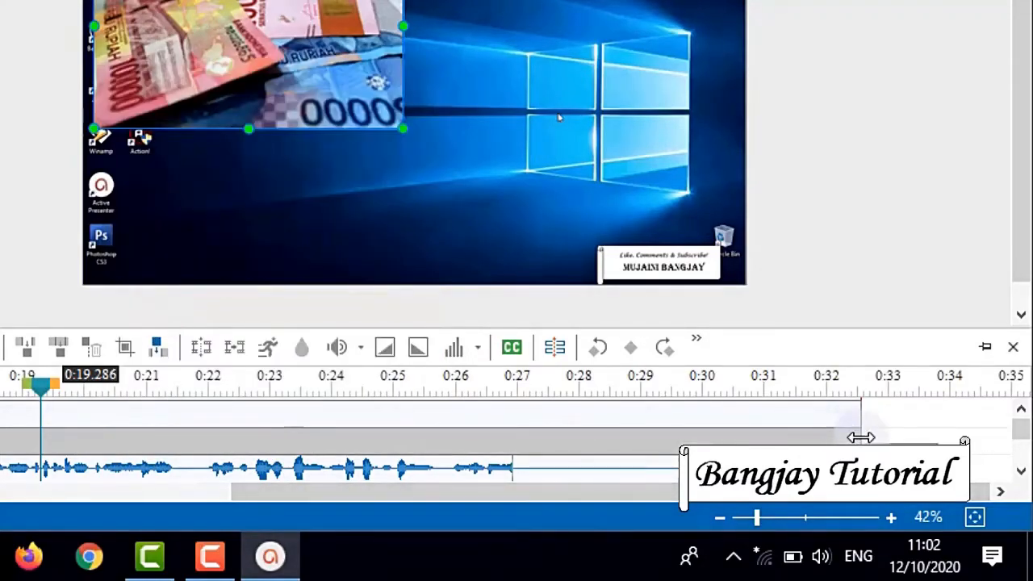
{"action": "left_click_drag", "start_coordinate": [861, 437], "coordinate": [142, 442]}
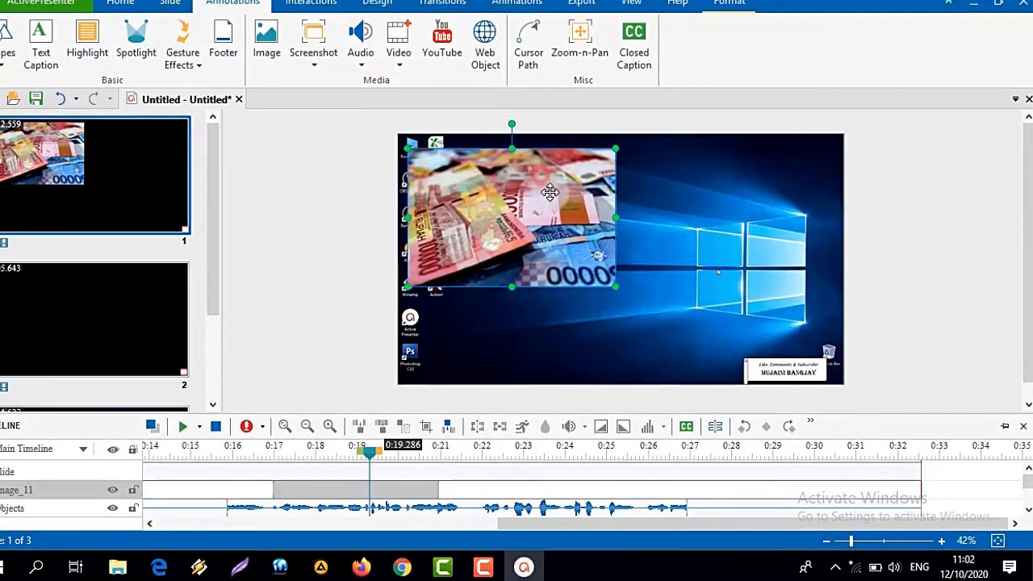
Step: Move the banknote image towards the middle of the slide and enlarge it in both width and height
{"action": "left_click_drag", "start_coordinate": [549, 191], "coordinate": [644, 203]}
{"action": "left_click_drag", "start_coordinate": [572, 121], "coordinate": [575, 121]}
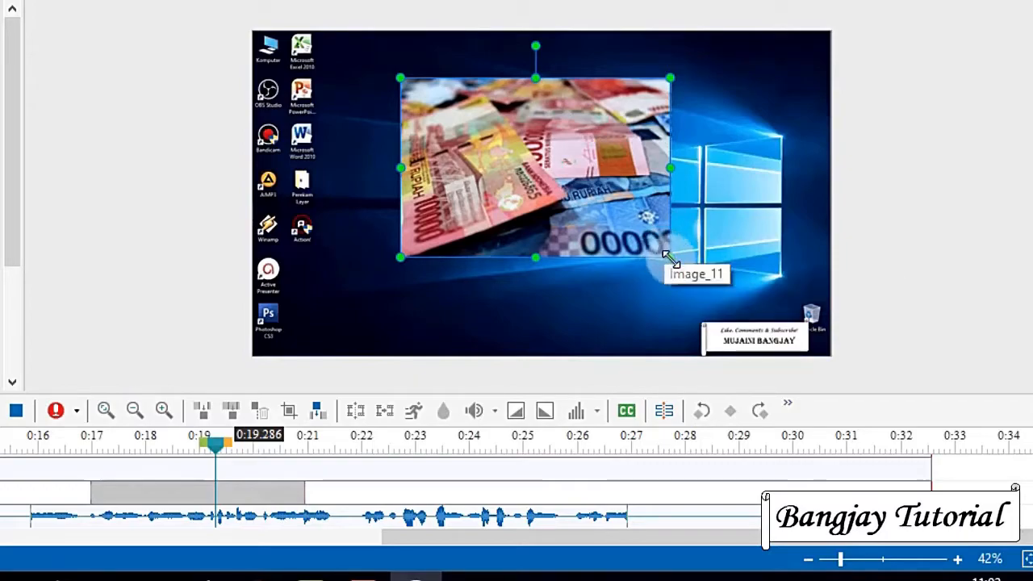
{"action": "mouse_move", "coordinate": [669, 257]}
{"action": "left_mouse_down"}
{"action": "mouse_move", "coordinate": [703, 282]}
{"action": "mouse_move", "coordinate": [643, 223]}
{"action": "mouse_move", "coordinate": [663, 258]}
{"action": "mouse_move", "coordinate": [690, 271]}
{"action": "mouse_move", "coordinate": [642, 233]}
{"action": "mouse_move", "coordinate": [672, 250]}
{"action": "mouse_move", "coordinate": [687, 269]}
{"action": "mouse_move", "coordinate": [658, 248]}
{"action": "mouse_move", "coordinate": [680, 273]}
{"action": "left_mouse_up"}
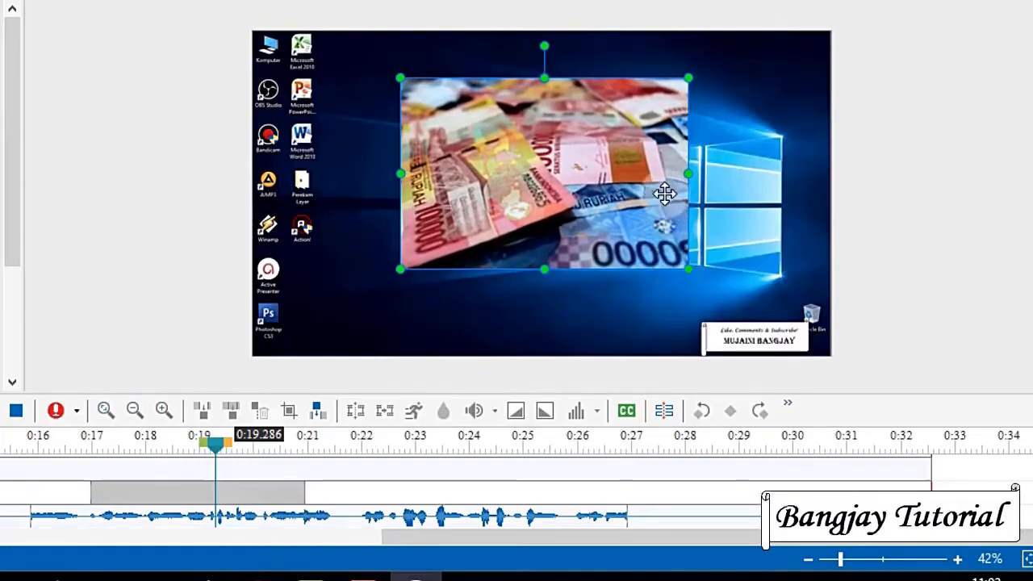
{"action": "mouse_move", "coordinate": [683, 172]}
{"action": "left_mouse_down"}
{"action": "mouse_move", "coordinate": [758, 170]}
{"action": "mouse_move", "coordinate": [636, 187]}
{"action": "mouse_move", "coordinate": [697, 183]}
{"action": "left_mouse_up"}
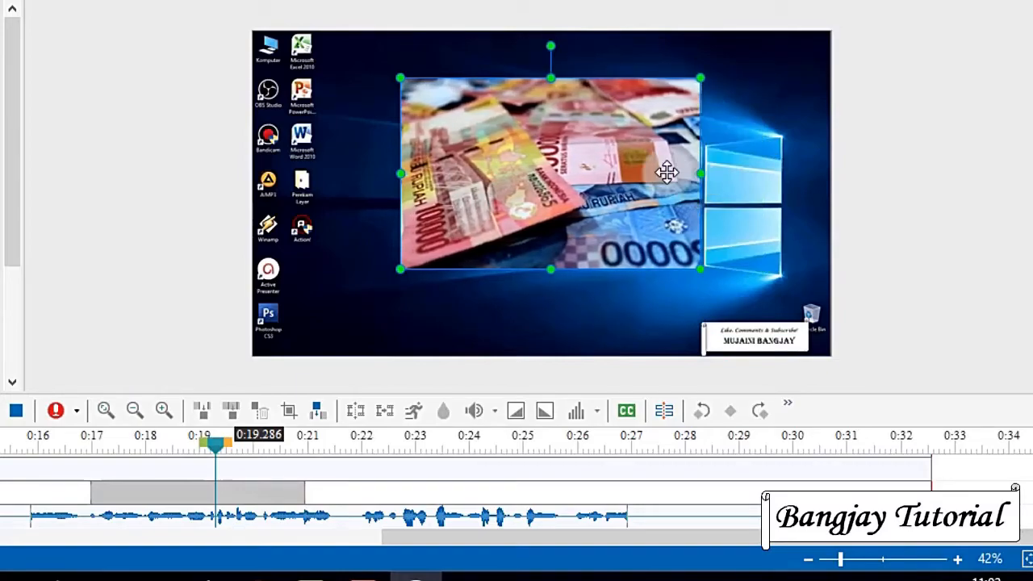
{"action": "left_click_drag", "start_coordinate": [550, 78], "coordinate": [562, 55]}
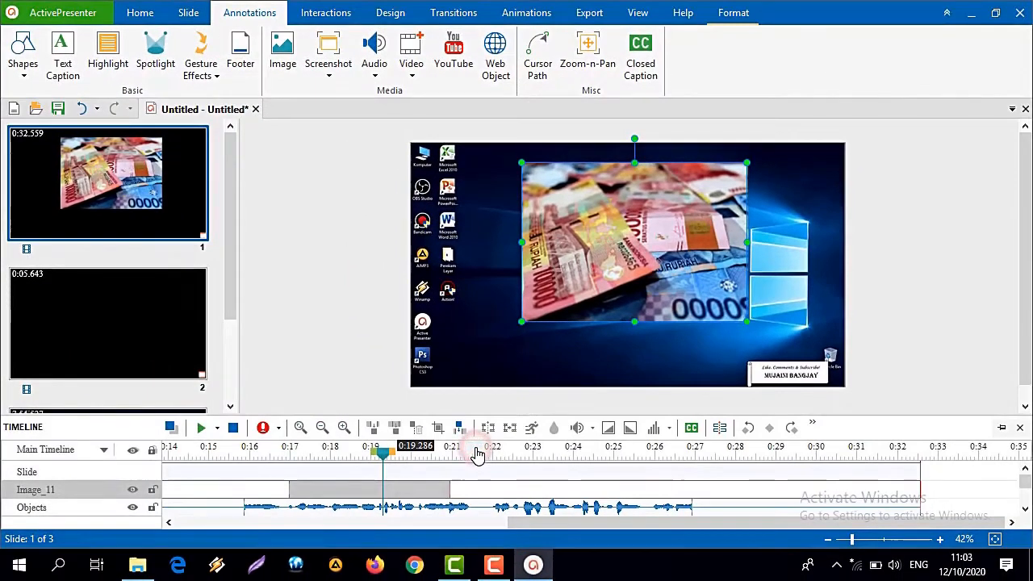
Step: Insert the audio file "Backsound Lucu" into the first slide at 0:21.577
{"action": "left_click", "coordinate": [348, 447]}
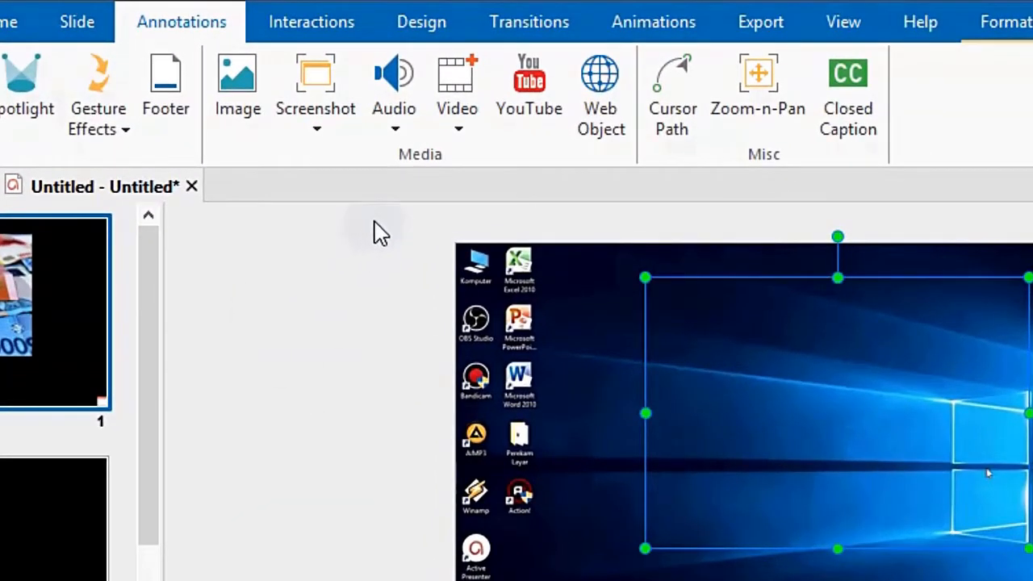
{"action": "left_click", "coordinate": [395, 127]}
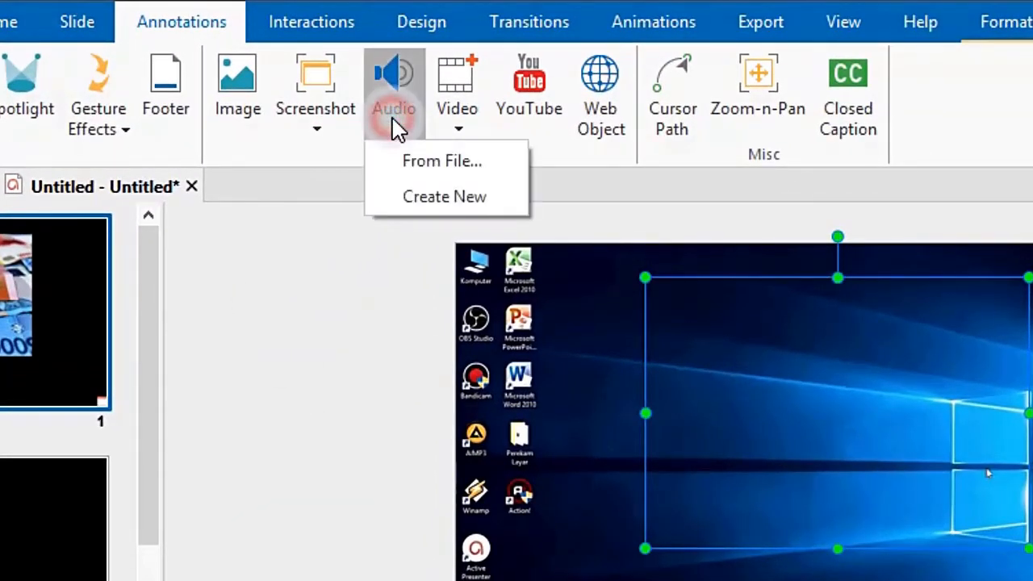
{"action": "left_click", "coordinate": [179, 22]}
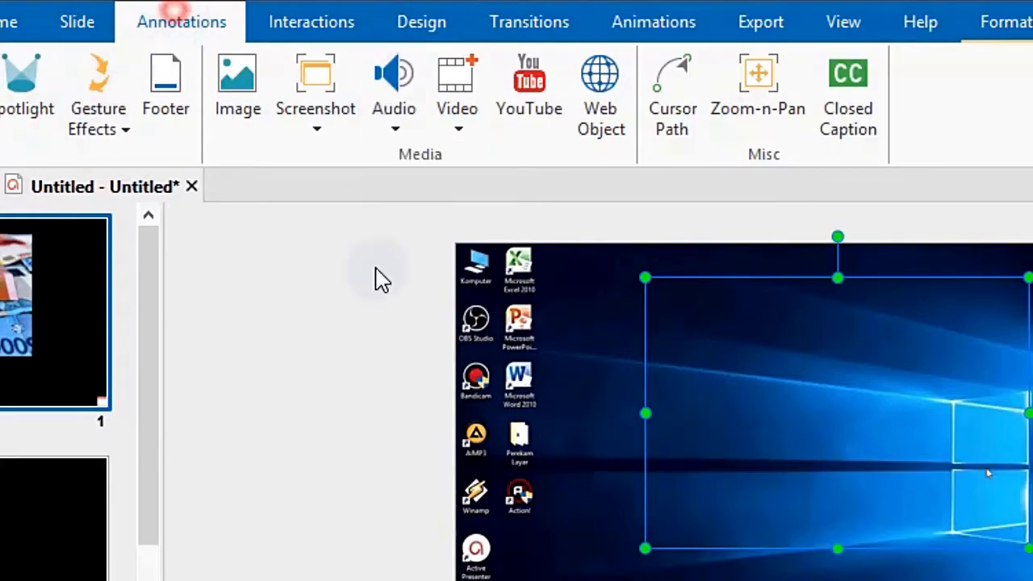
{"action": "left_click", "coordinate": [400, 138]}
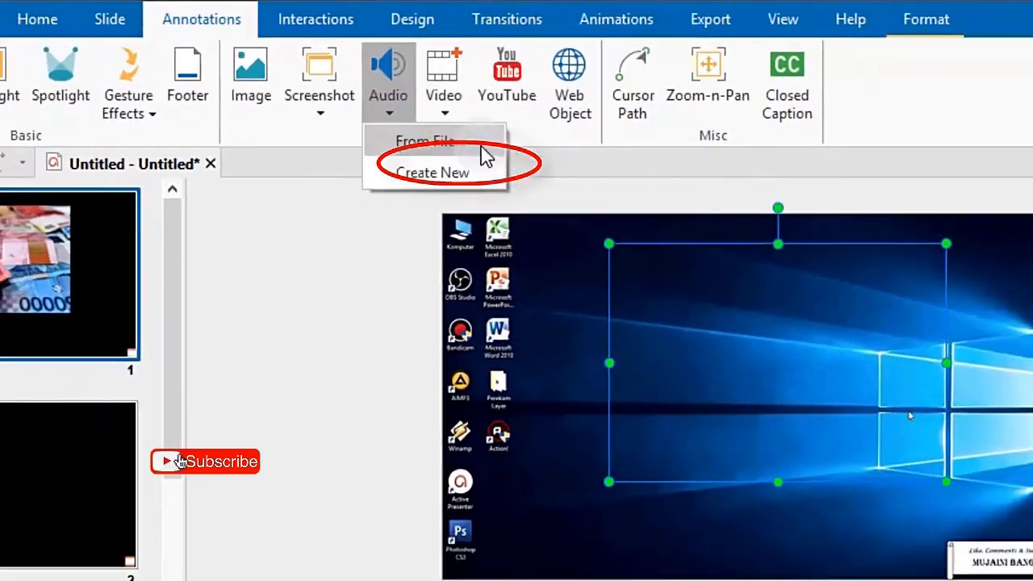
{"action": "left_click", "coordinate": [460, 161]}
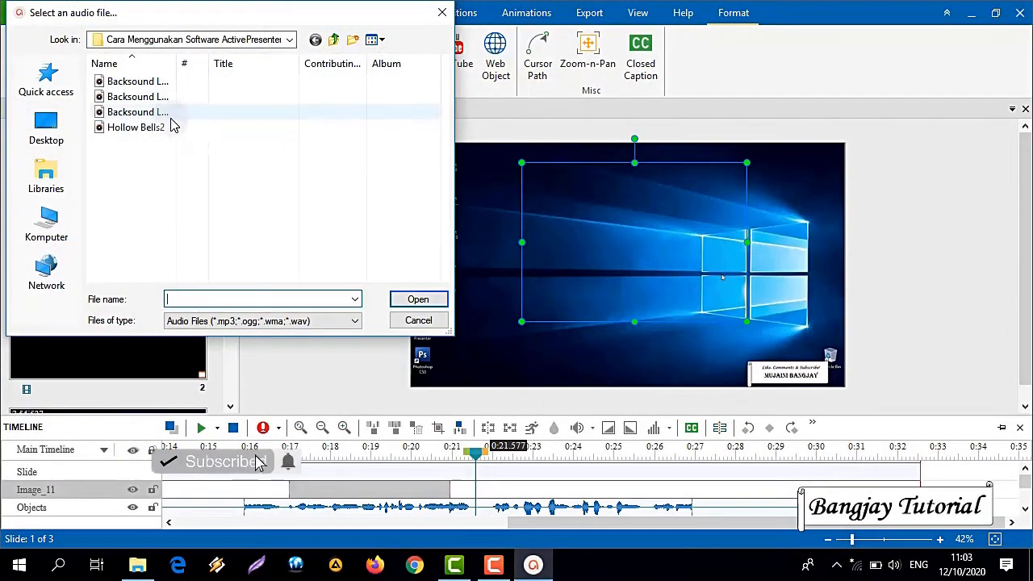
{"action": "left_click", "coordinate": [130, 81]}
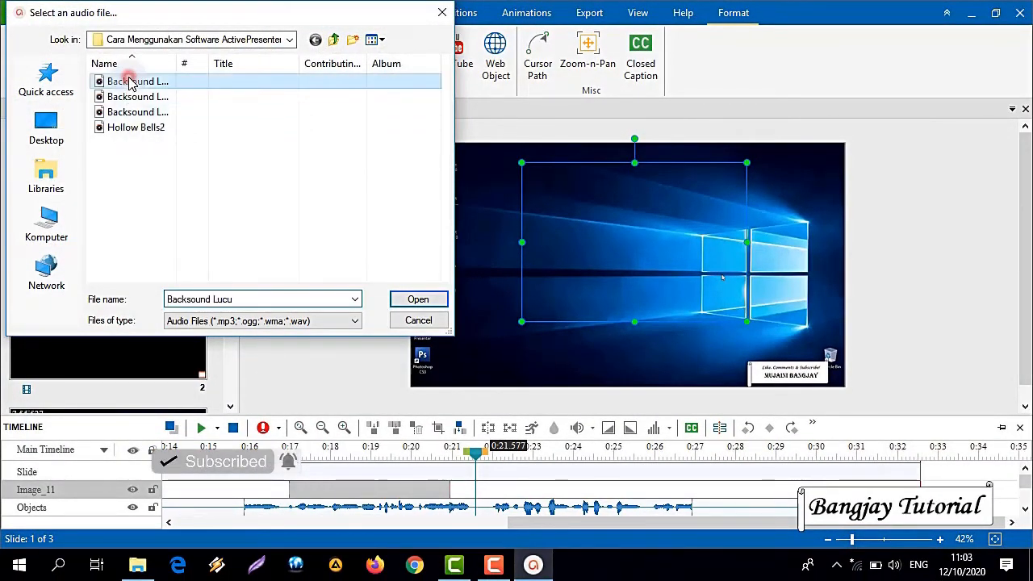
{"action": "left_click", "coordinate": [419, 300]}
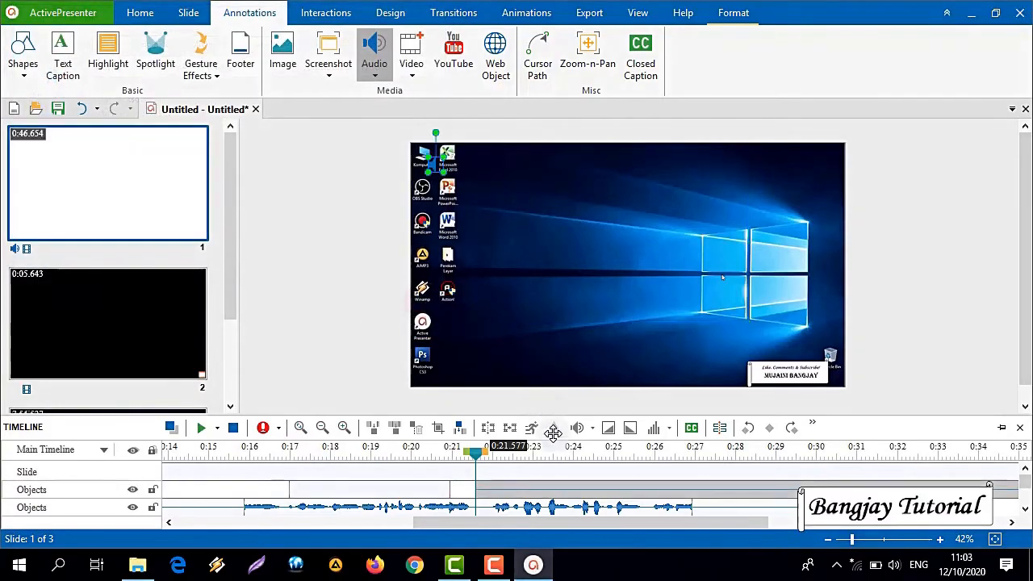
Step: Shorten the "Backsound Lucu" audio on the first slide's timeline to end at about 0:32.6
{"action": "left_click_drag", "start_coordinate": [529, 522], "coordinate": [751, 519]}
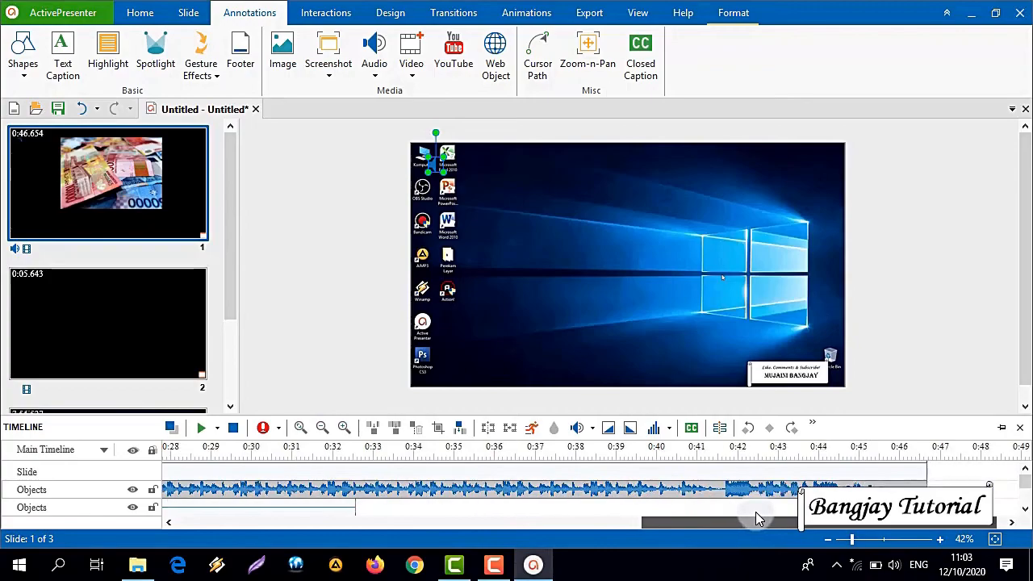
{"action": "left_click_drag", "start_coordinate": [617, 532], "coordinate": [596, 535]}
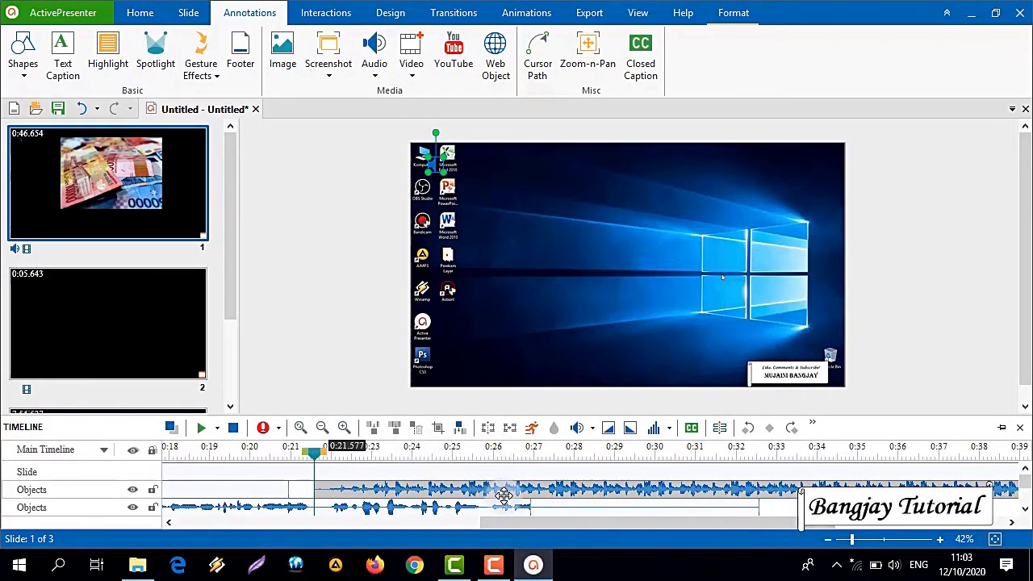
{"action": "left_click_drag", "start_coordinate": [525, 528], "coordinate": [679, 526]}
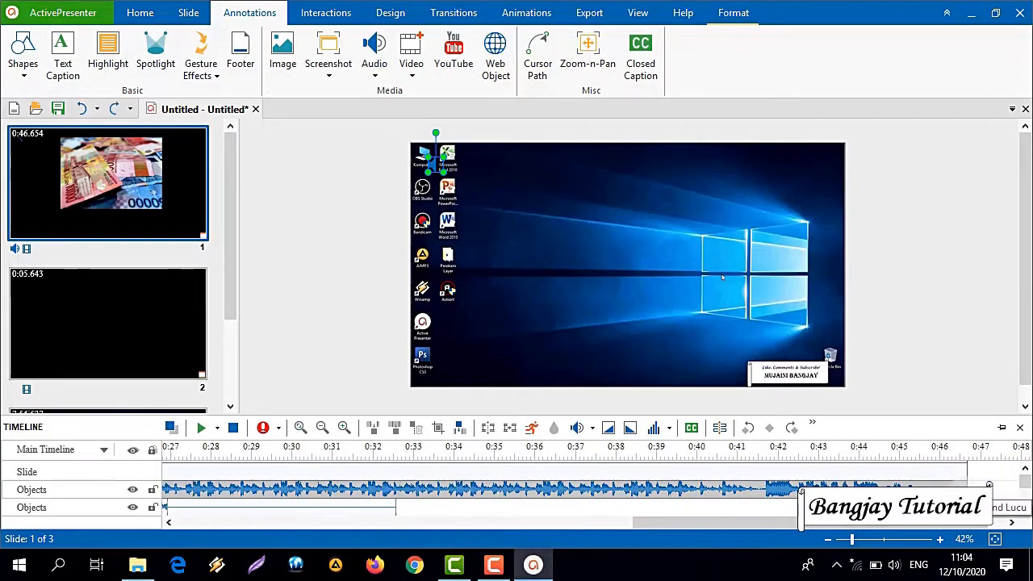
{"action": "left_click_drag", "start_coordinate": [966, 488], "coordinate": [427, 535]}
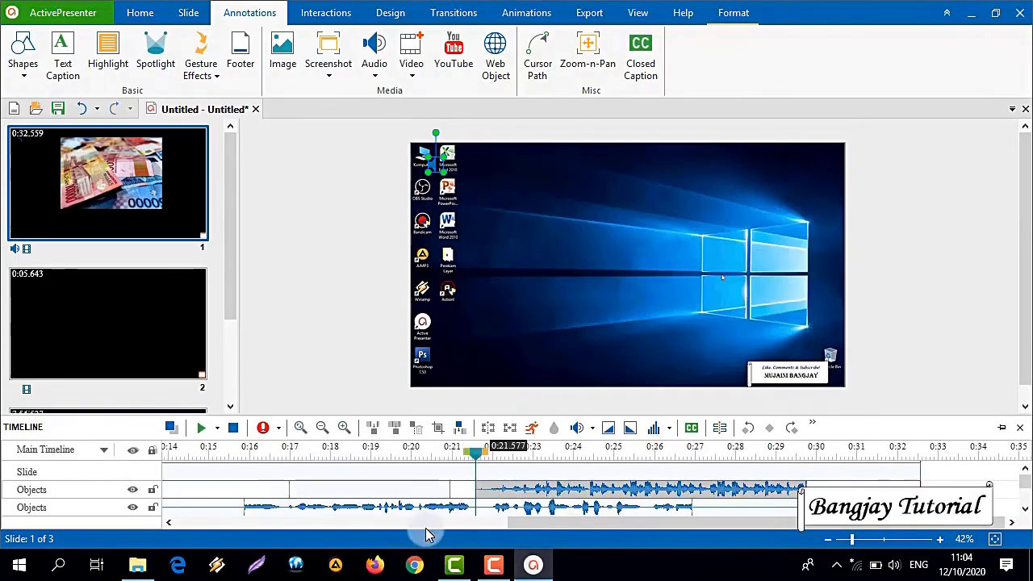
Step: Split the "Backsound Lucu" audio at 0:25.402 and delete the part after the split
{"action": "left_click", "coordinate": [630, 454]}
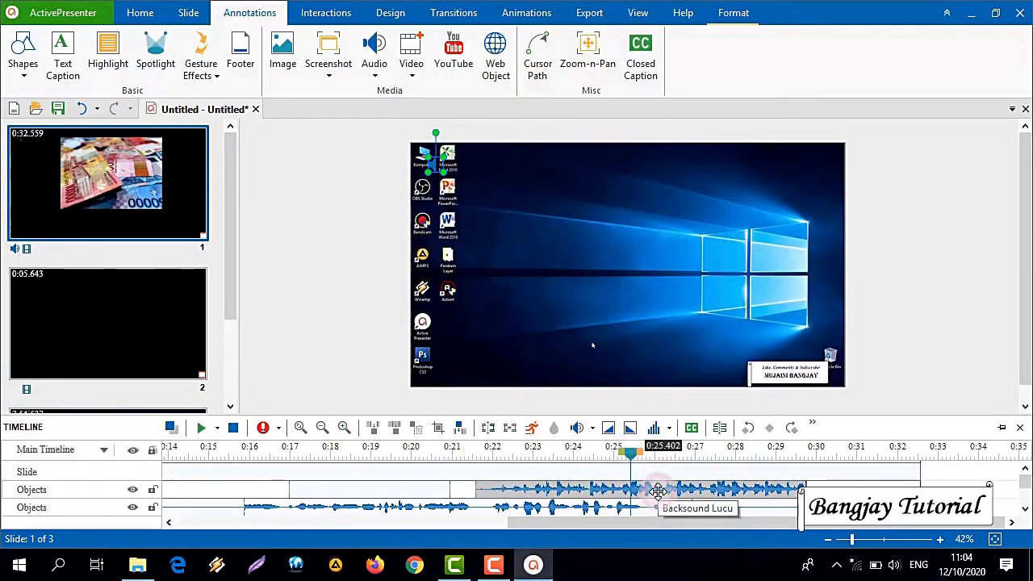
{"action": "left_click", "coordinate": [486, 428]}
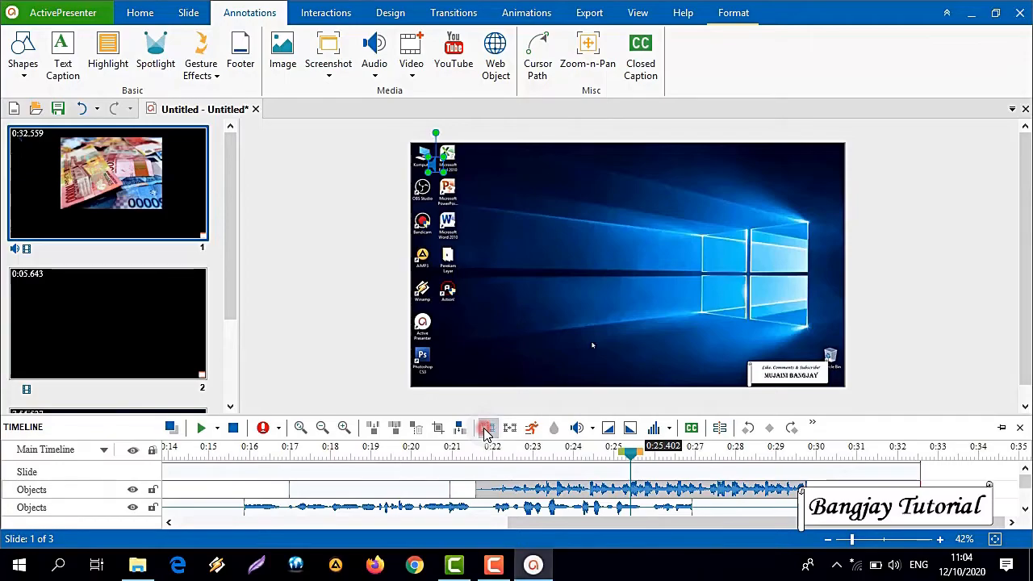
{"action": "left_click", "coordinate": [698, 490]}
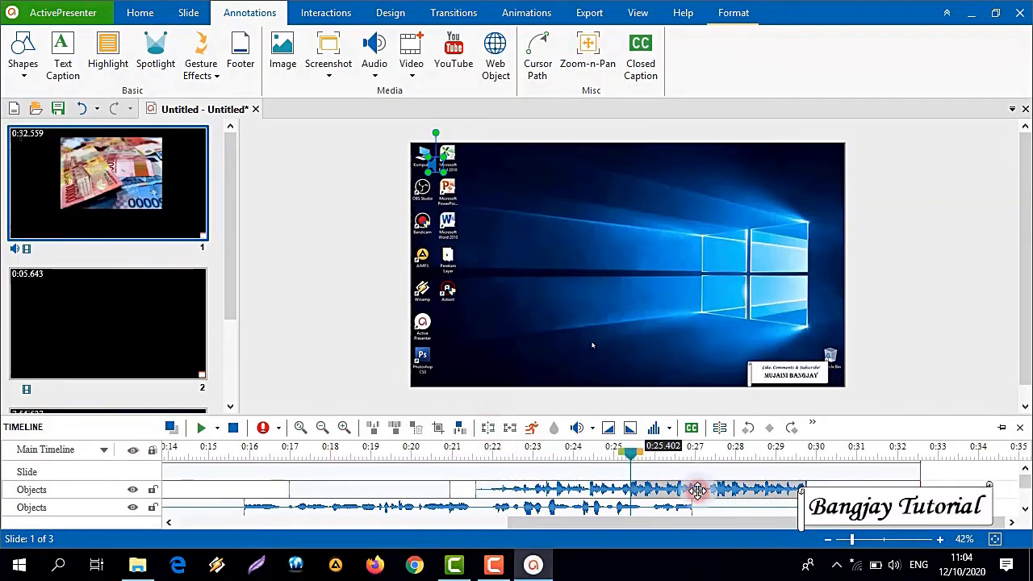
{"action": "right_click", "coordinate": [710, 492]}
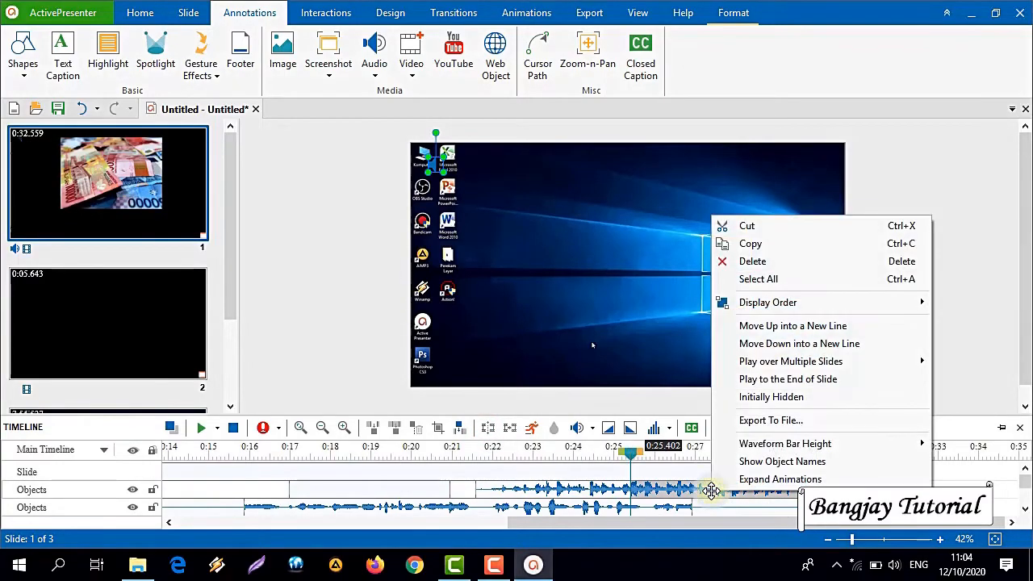
{"action": "left_click", "coordinate": [769, 262]}
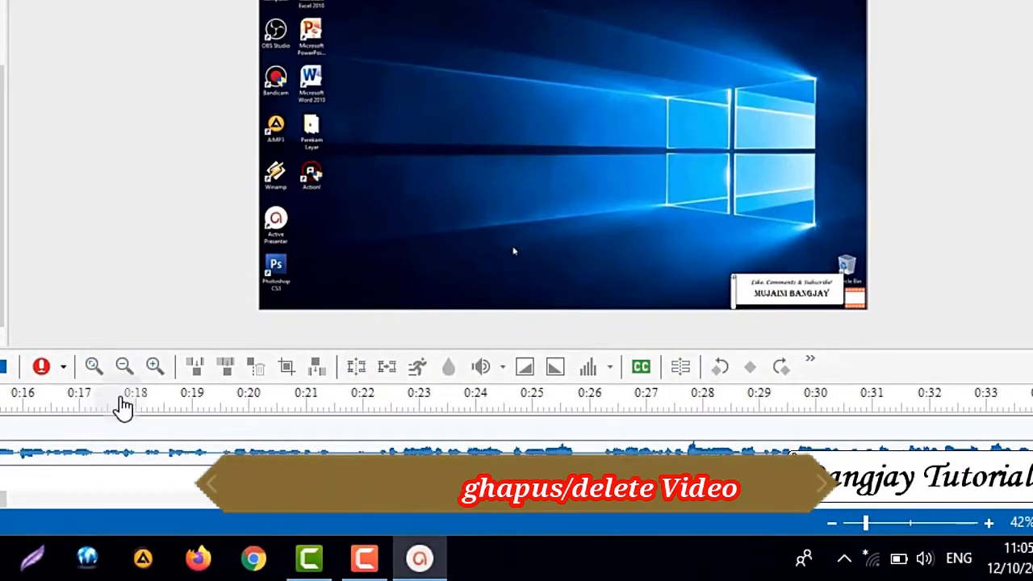
Step: Select the timeline range from 0:18.628 to 0:24.266 on the slide with the long video and delete that range
{"action": "left_click", "coordinate": [192, 403]}
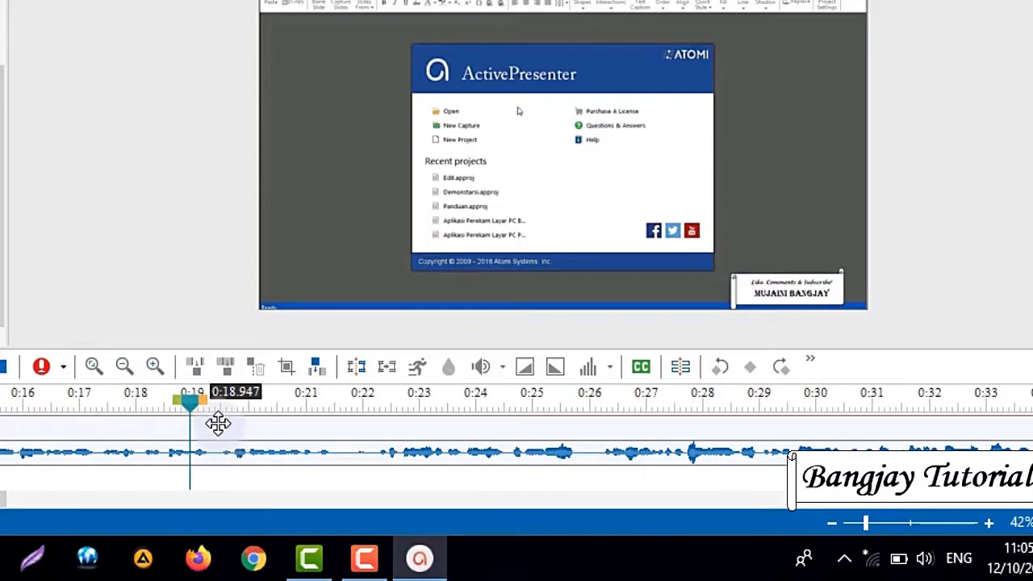
{"action": "left_click_drag", "start_coordinate": [205, 407], "coordinate": [258, 408]}
{"action": "left_click_drag", "start_coordinate": [399, 420], "coordinate": [507, 418]}
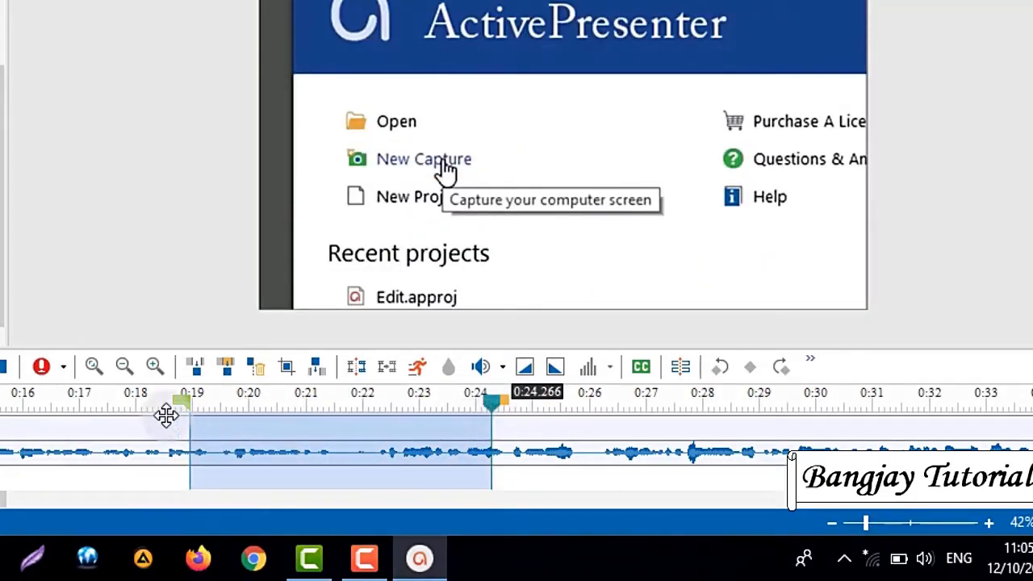
{"action": "left_click_drag", "start_coordinate": [177, 410], "coordinate": [132, 414]}
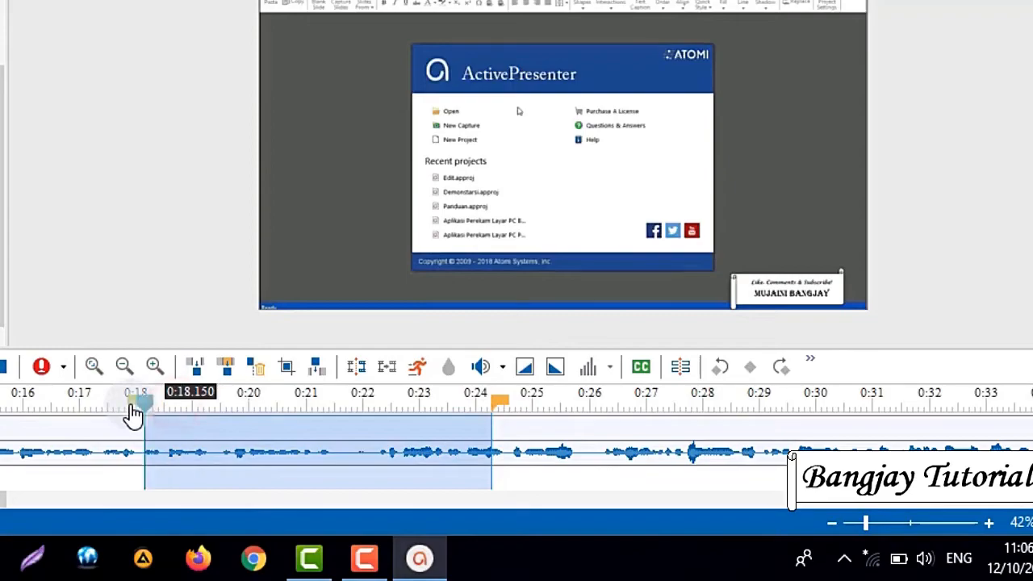
{"action": "left_click_drag", "start_coordinate": [254, 413], "coordinate": [159, 421]}
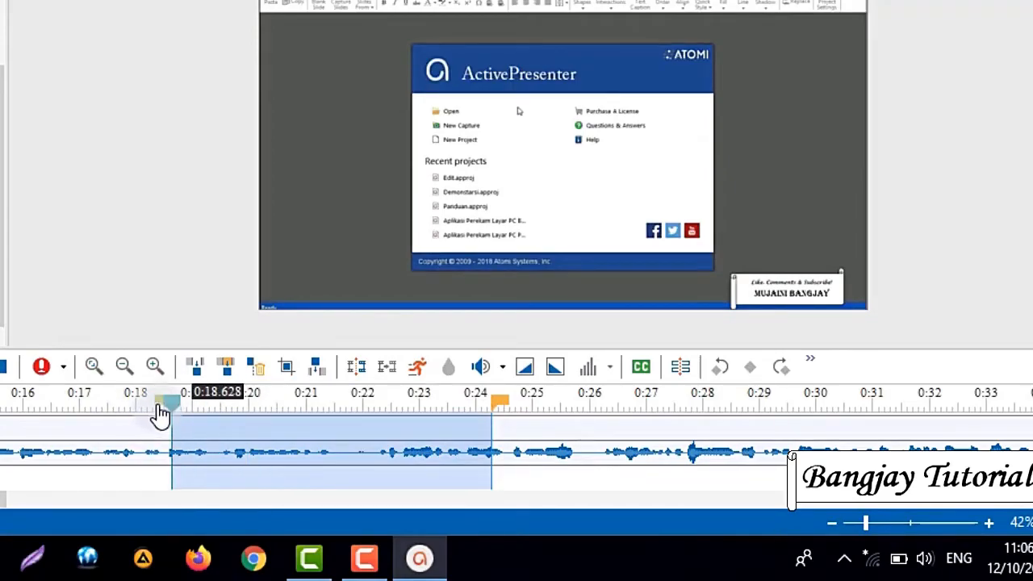
{"action": "left_click", "coordinate": [259, 368]}
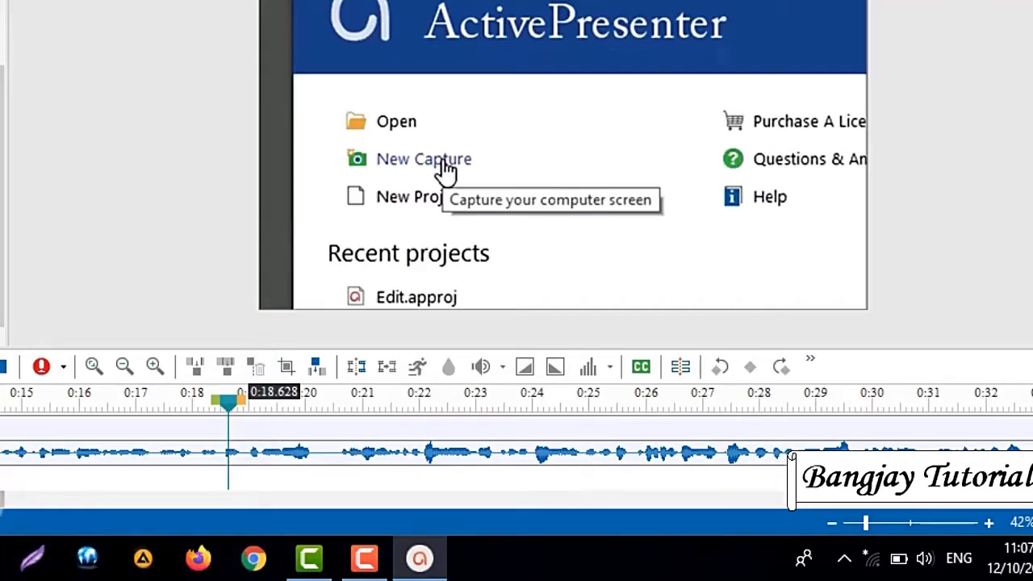
Step: Split the long video near its end at 7:39.626 and move the trailing part to start at about 7:41
{"action": "left_click", "coordinate": [417, 516]}
{"action": "left_click_drag", "start_coordinate": [417, 516], "coordinate": [1029, 514]}
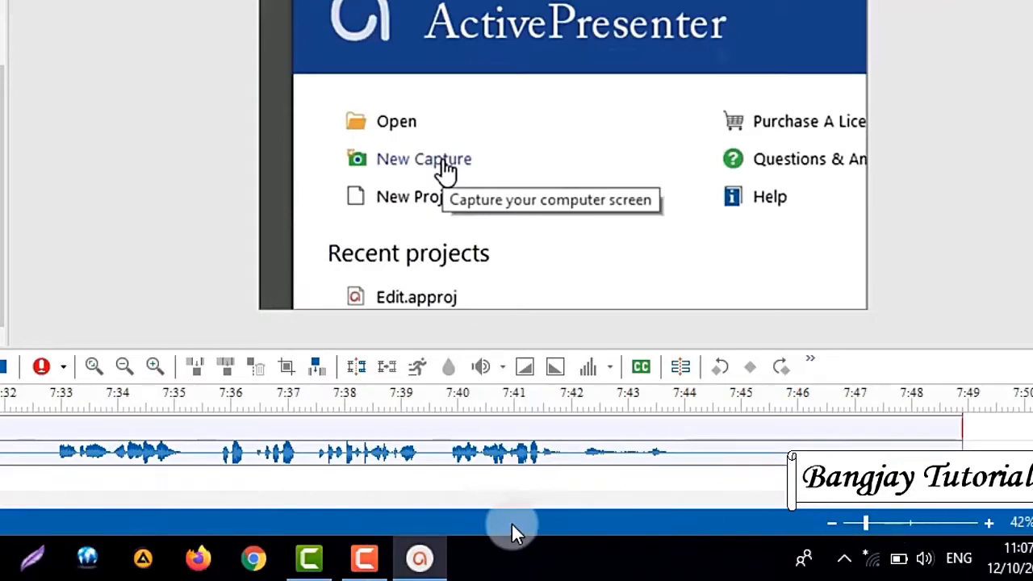
{"action": "left_click", "coordinate": [294, 395]}
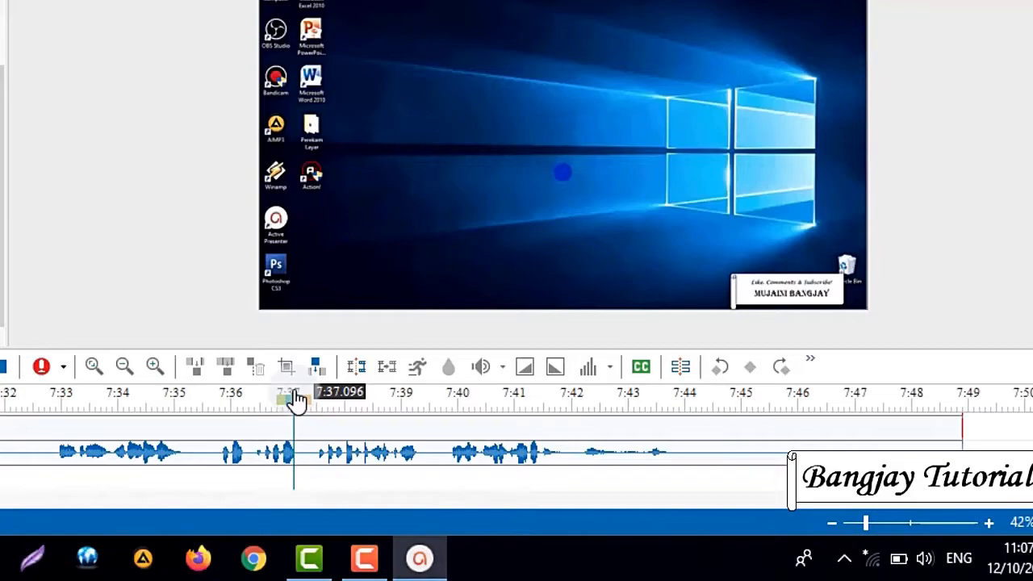
{"action": "left_click_drag", "start_coordinate": [296, 401], "coordinate": [439, 416]}
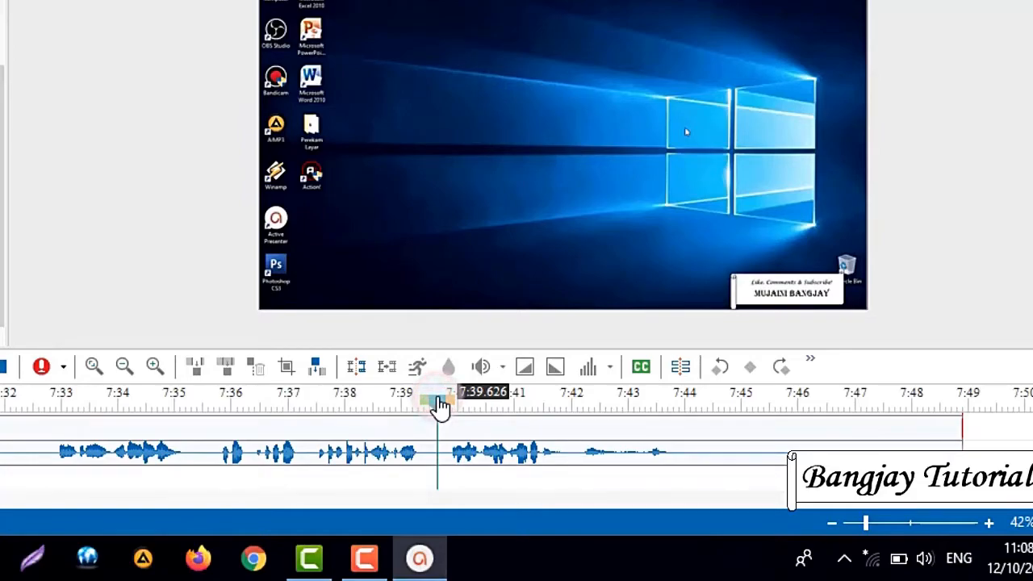
{"action": "left_click", "coordinate": [360, 367]}
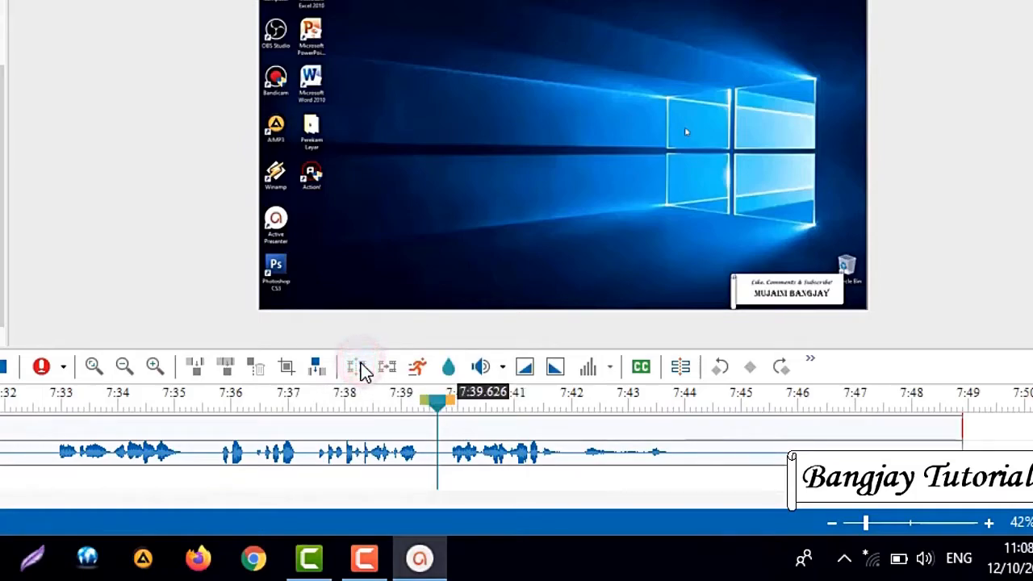
{"action": "left_click_drag", "start_coordinate": [487, 425], "coordinate": [627, 444]}
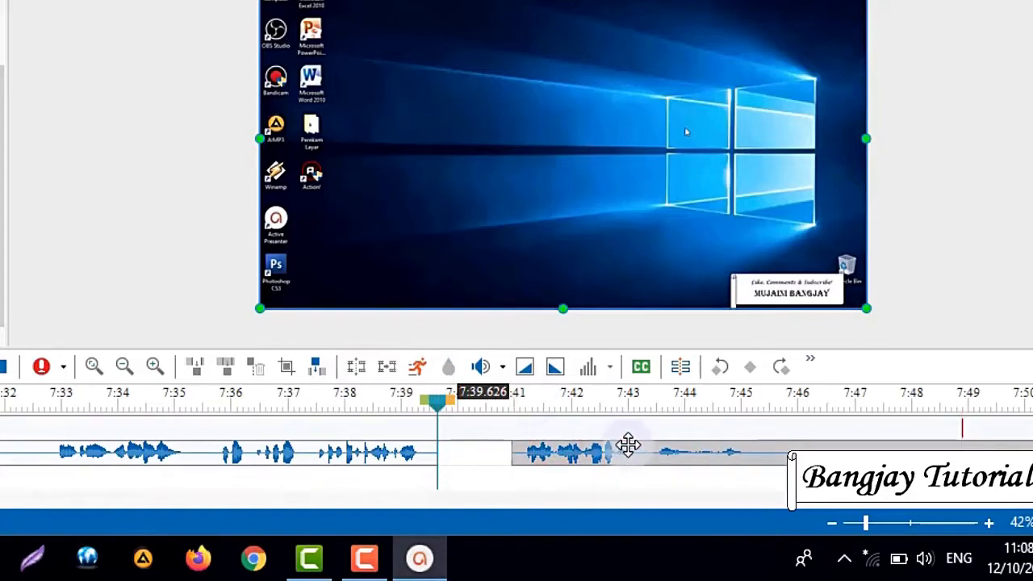
Step: Delete the trailing video part, undo the deletion, and delete the same part again
{"action": "key", "text": "Delete"}
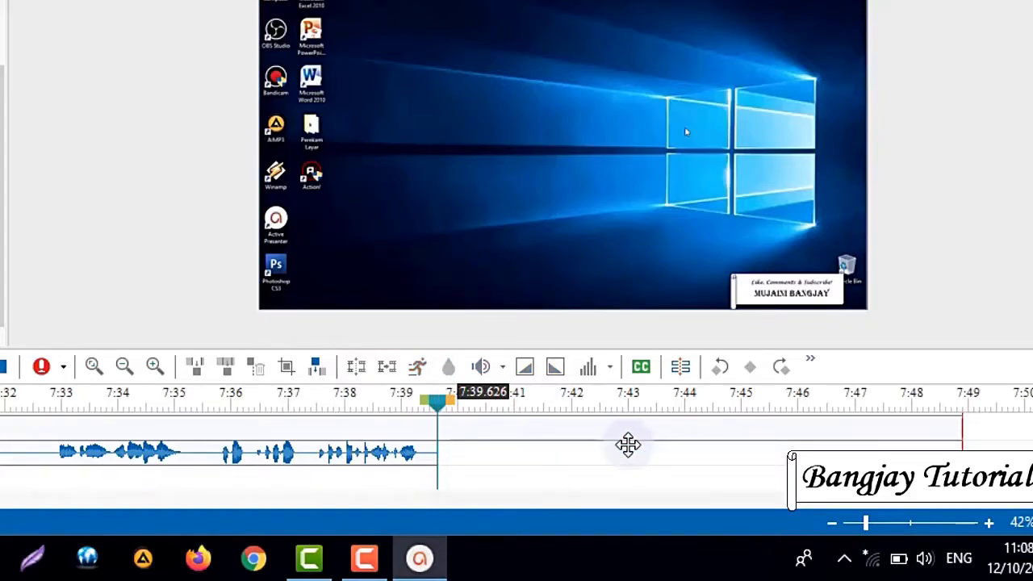
{"action": "key", "text": "ctrl+z"}
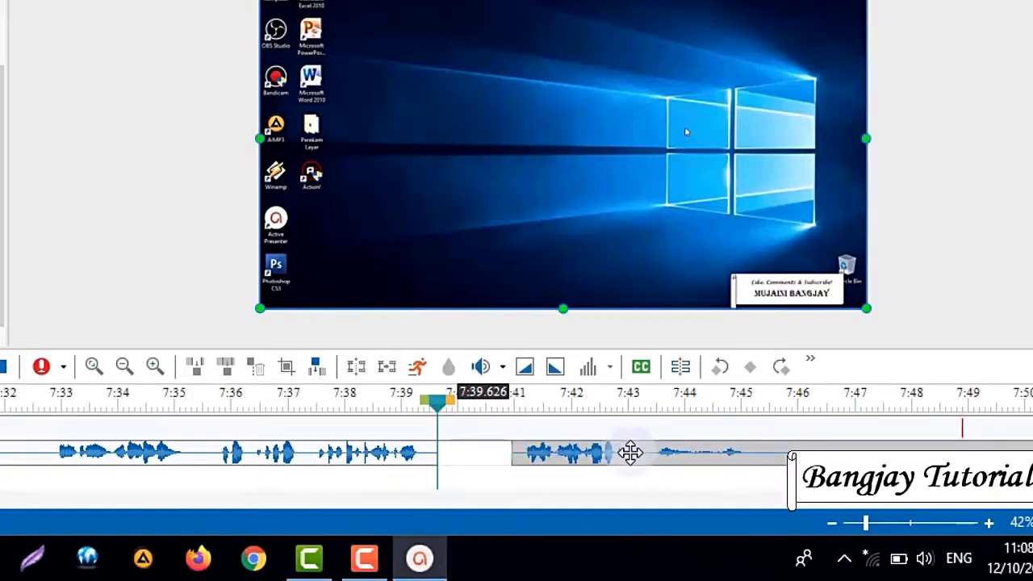
{"action": "right_click", "coordinate": [628, 444]}
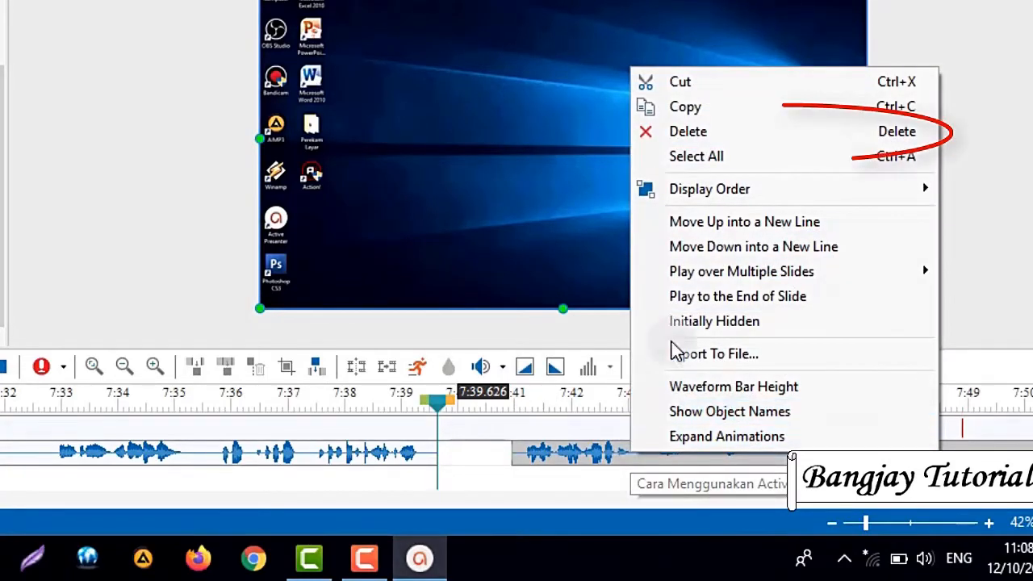
{"action": "left_click", "coordinate": [727, 131]}
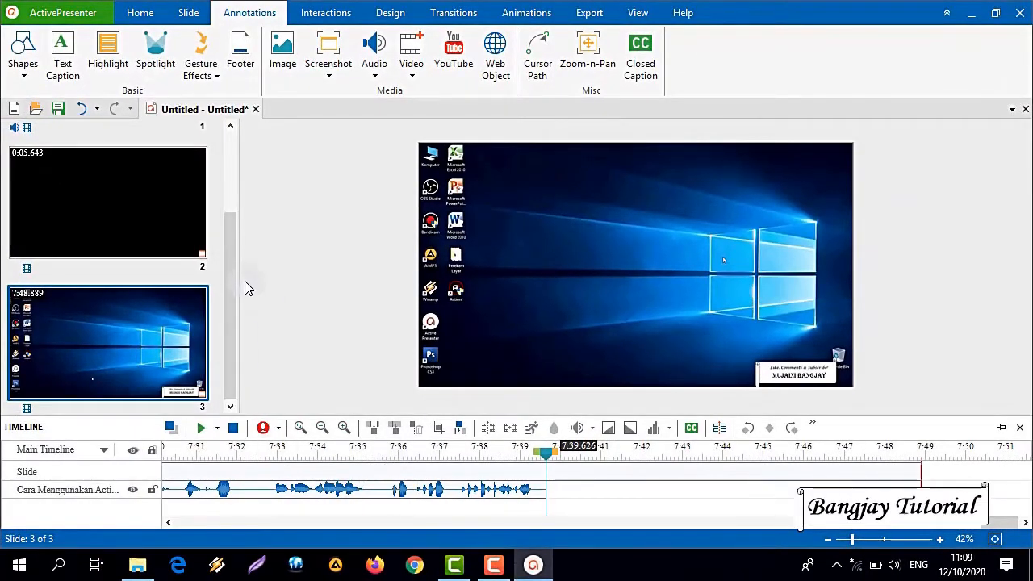
Step: Delete the second slide, the black one holding the Subscribe clip
{"action": "mouse_move", "coordinate": [231, 274]}
{"action": "left_mouse_down"}
{"action": "mouse_move", "coordinate": [233, 170]}
{"action": "mouse_move", "coordinate": [227, 321]}
{"action": "mouse_move", "coordinate": [232, 157]}
{"action": "left_mouse_up"}
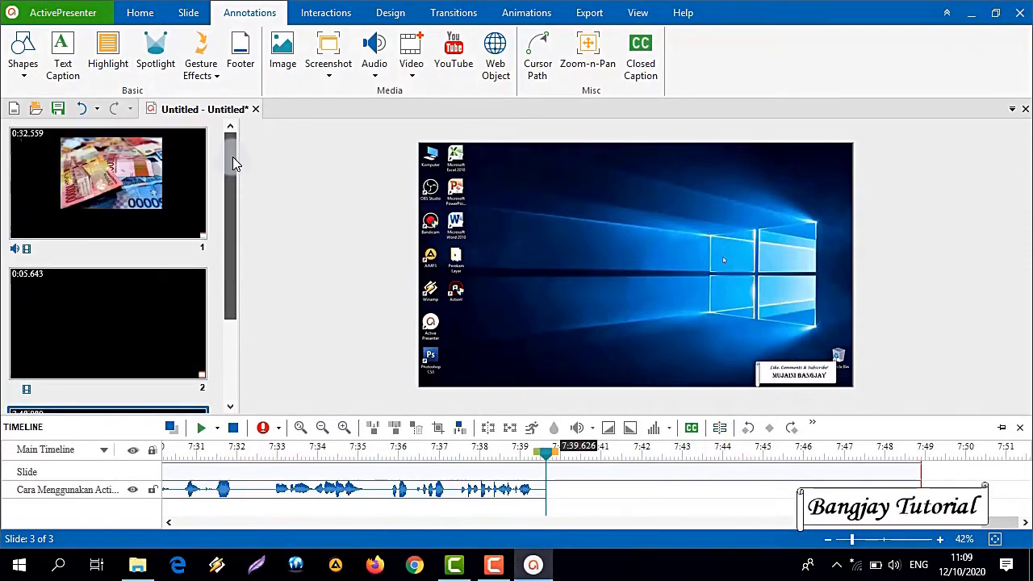
{"action": "left_click", "coordinate": [116, 321]}
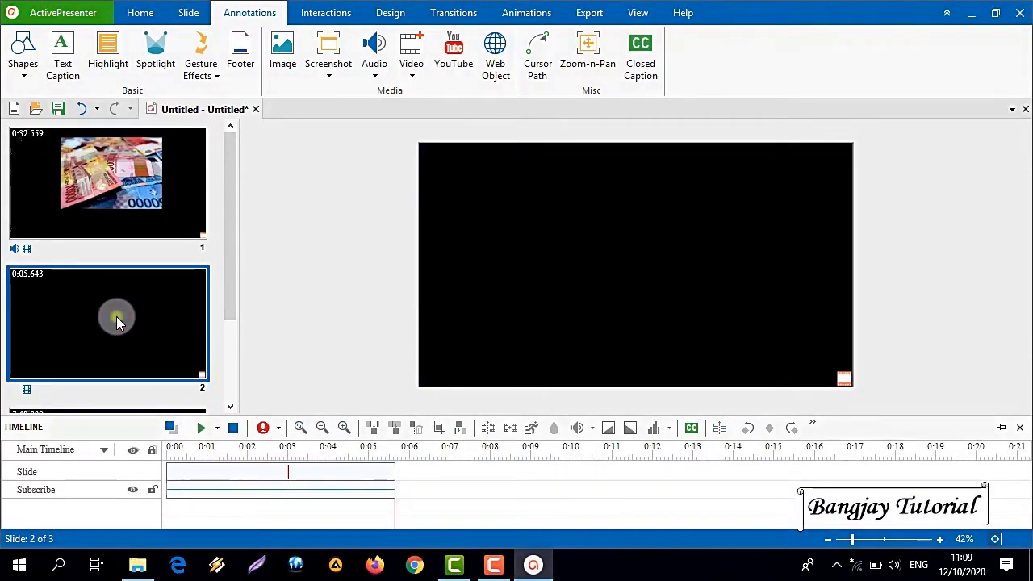
{"action": "right_click", "coordinate": [116, 321]}
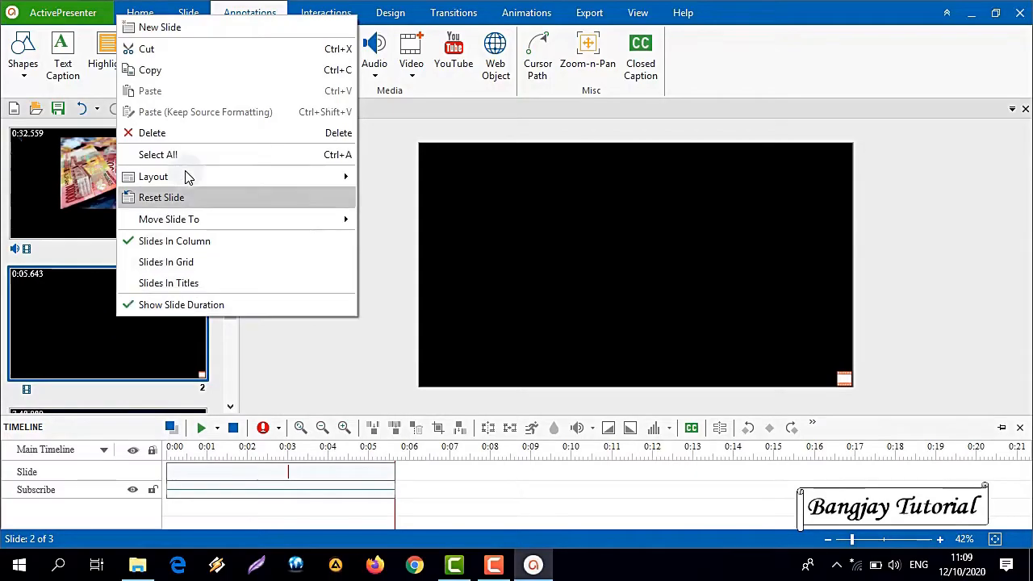
{"action": "left_click", "coordinate": [196, 134]}
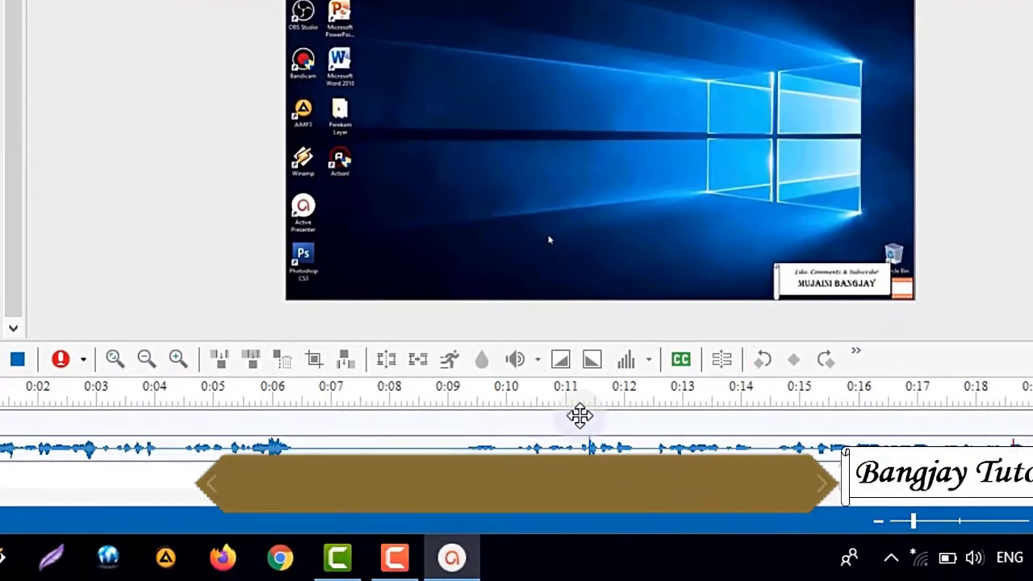
Step: Select the timeline range from 0:11.057 to 0:15.540 of the long video and copy it
{"action": "left_click", "coordinate": [568, 401]}
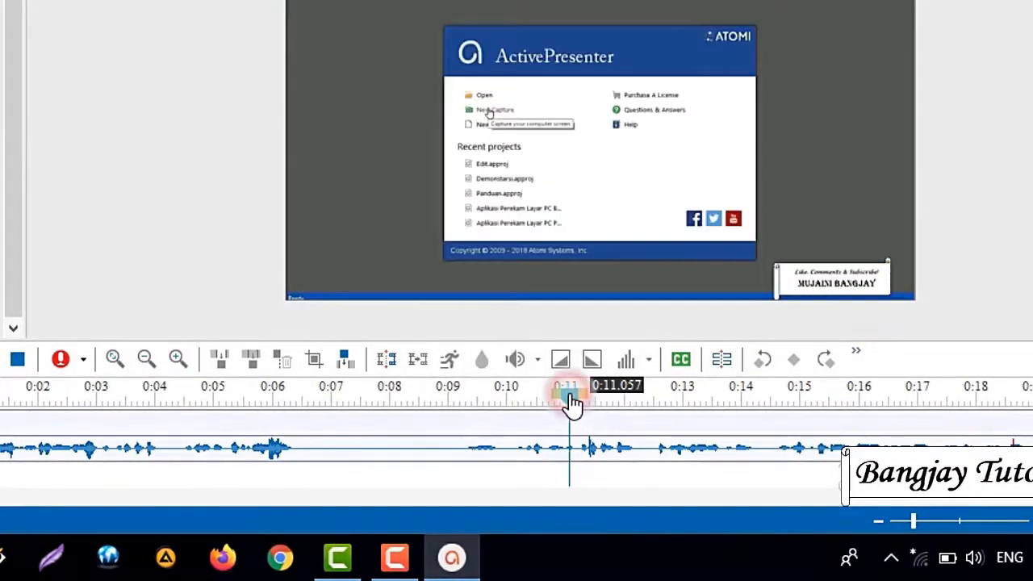
{"action": "left_click", "coordinate": [627, 400], "text": "shift"}
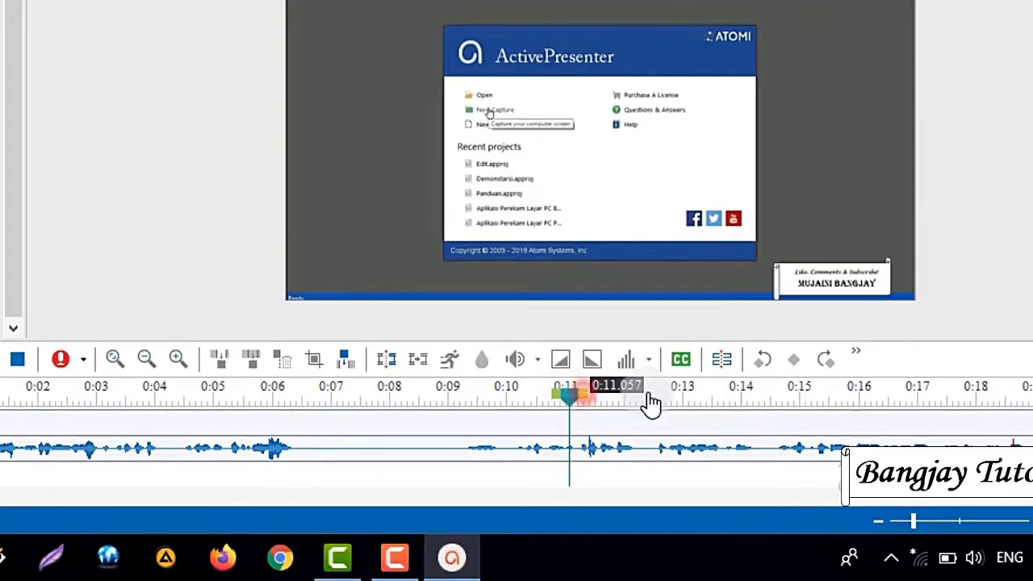
{"action": "left_click", "coordinate": [845, 399], "text": "shift"}
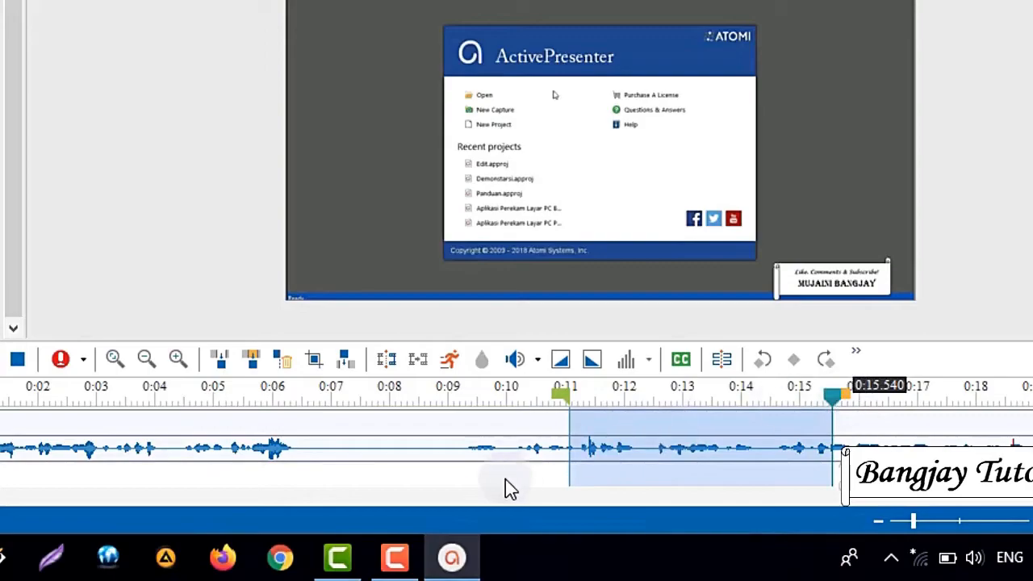
{"action": "left_click", "coordinate": [247, 363]}
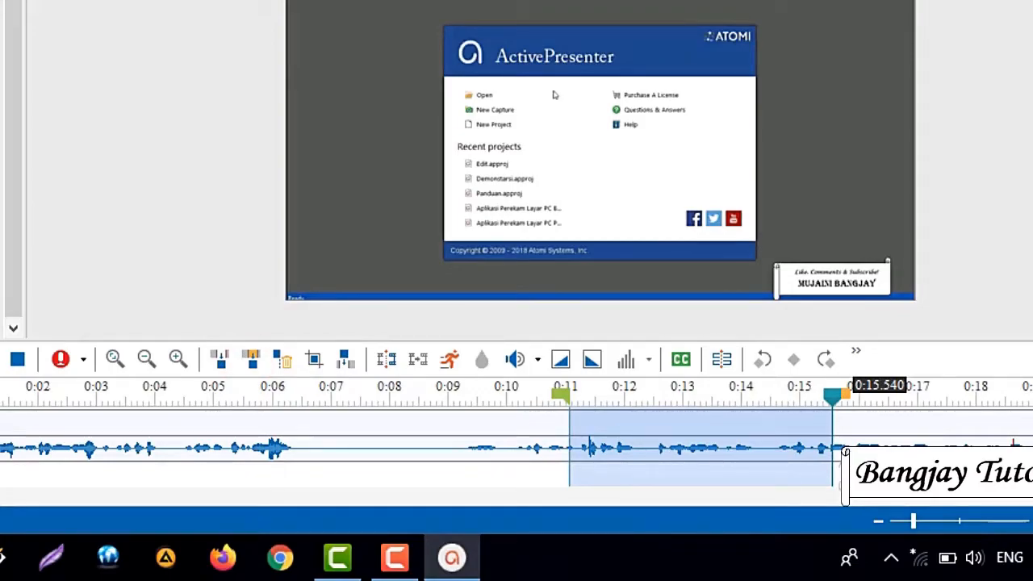
Step: Paste the copied video range into the second slide's timeline at 0:23.270
{"action": "scroll", "coordinate": [516, 436], "scroll_direction": "right", "scroll_amount": 5}
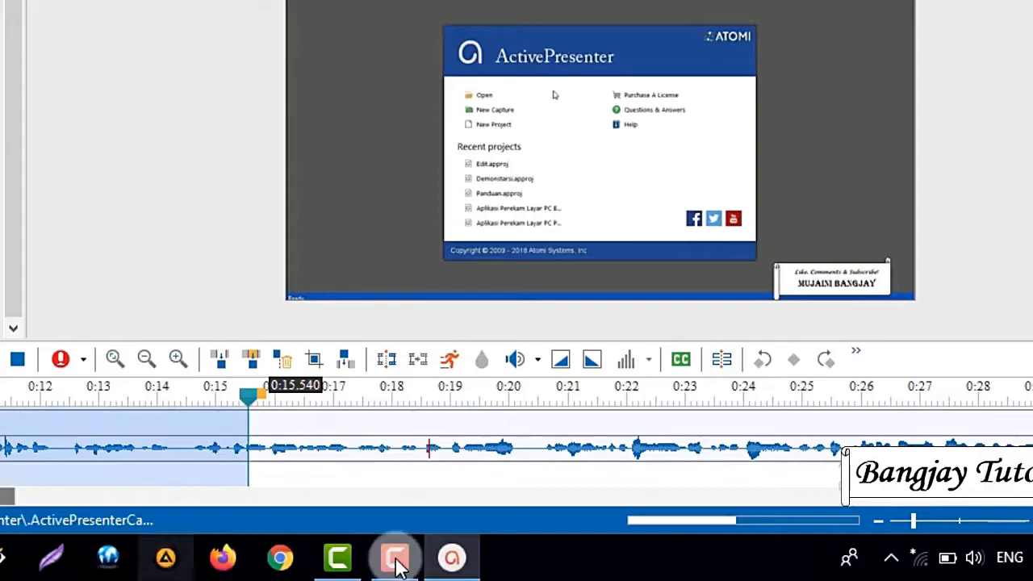
{"action": "left_click", "coordinate": [699, 395]}
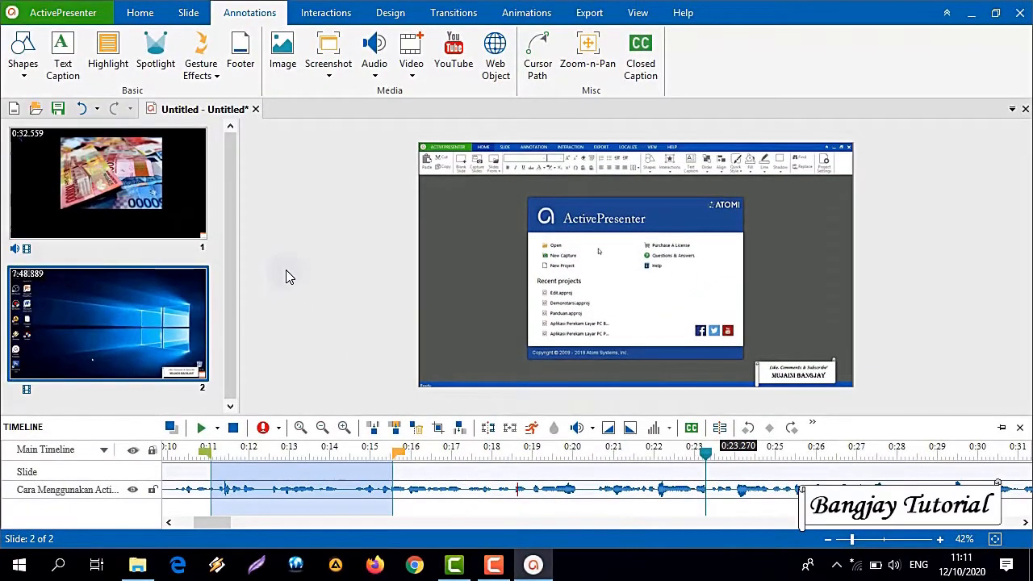
{"action": "left_click", "coordinate": [137, 13]}
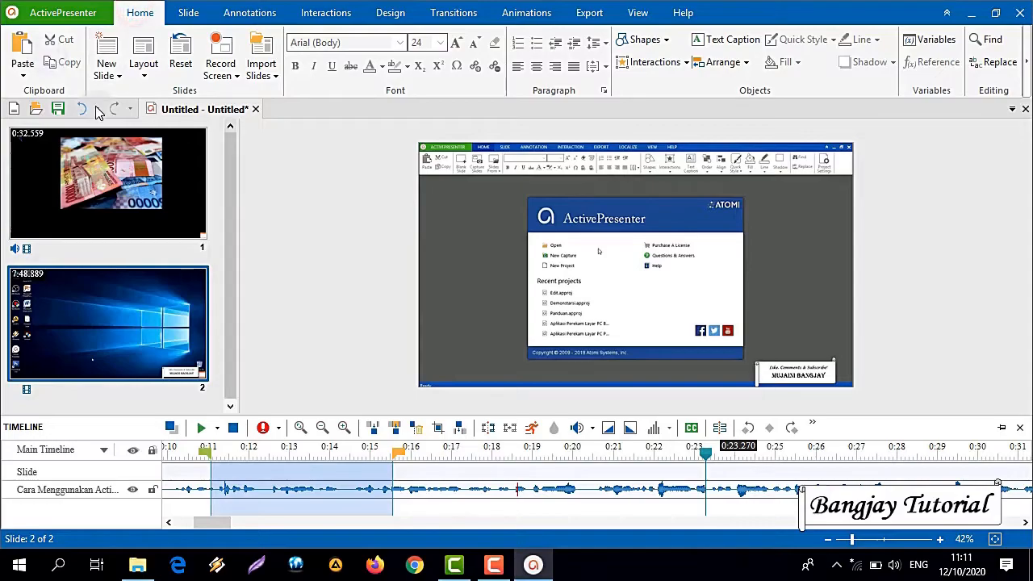
{"action": "left_click", "coordinate": [22, 44]}
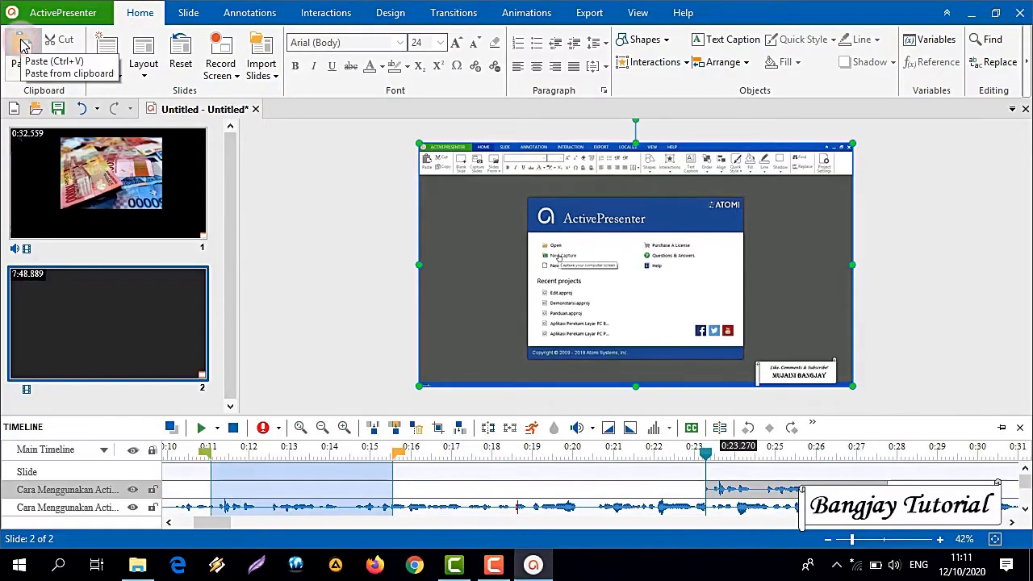
Step: Cut the range from 0:11.854 to 0:16.357 out of the long video and paste it at 0:18.170 on the timeline
{"action": "left_click", "coordinate": [669, 457]}
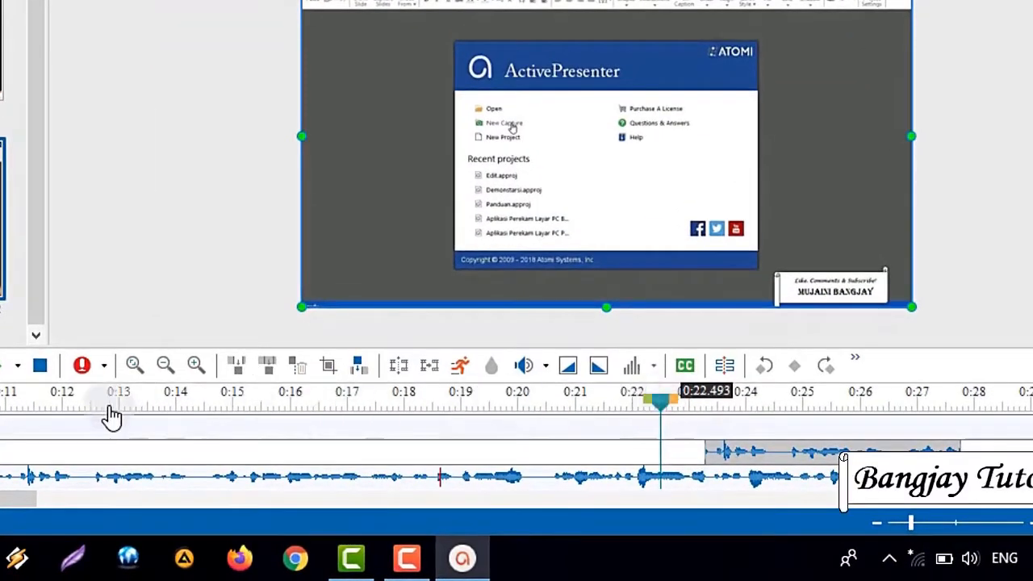
{"action": "left_click", "coordinate": [56, 396]}
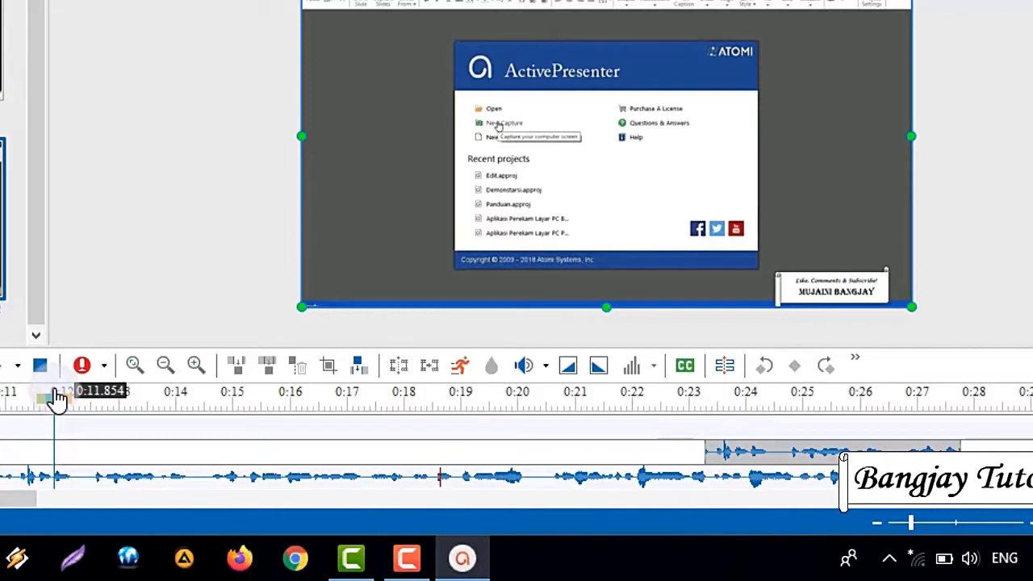
{"action": "left_click_drag", "start_coordinate": [164, 411], "coordinate": [314, 405]}
{"action": "left_click", "coordinate": [322, 411], "text": "shift"}
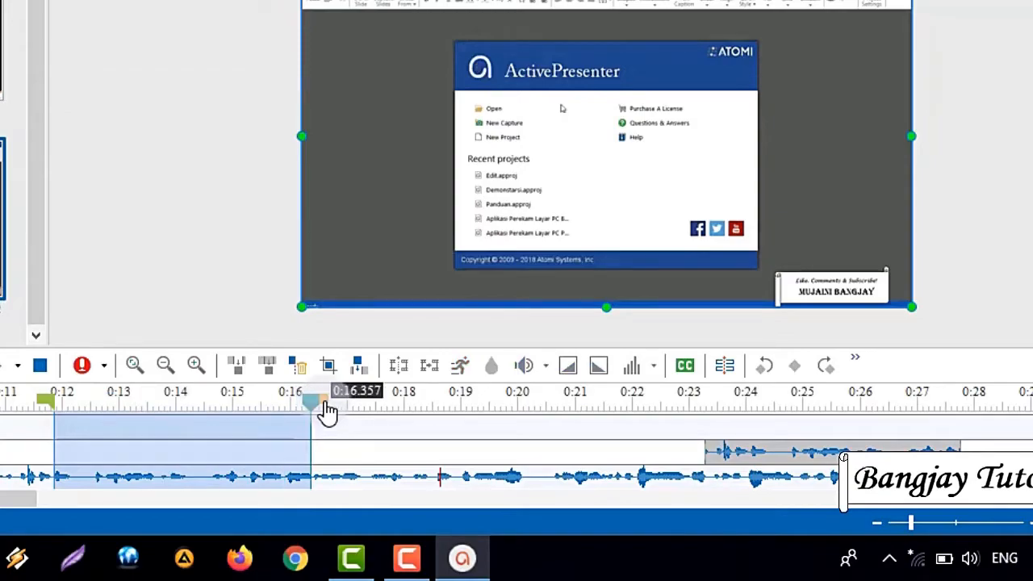
{"action": "left_click", "coordinate": [238, 370]}
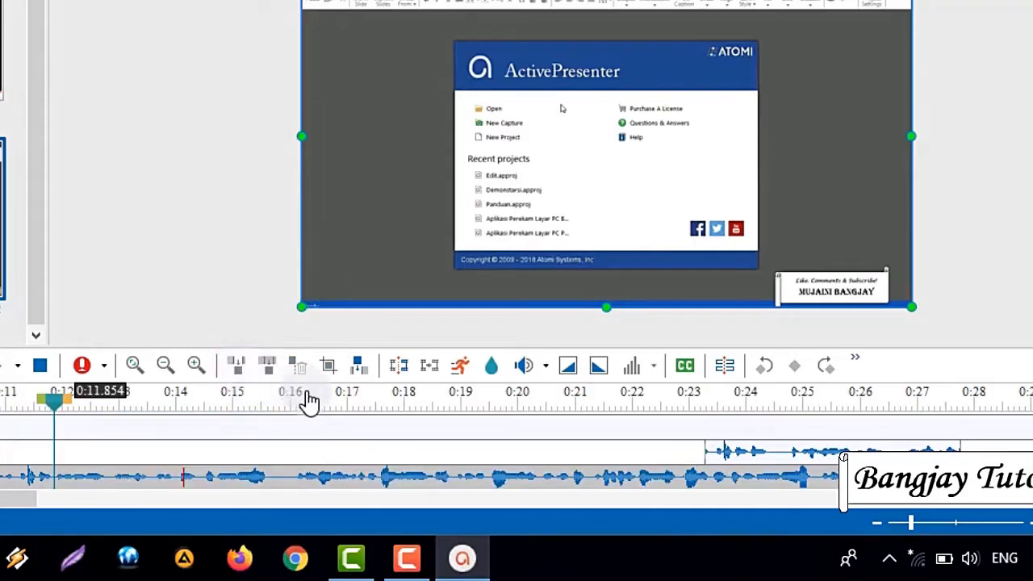
{"action": "left_click", "coordinate": [414, 398]}
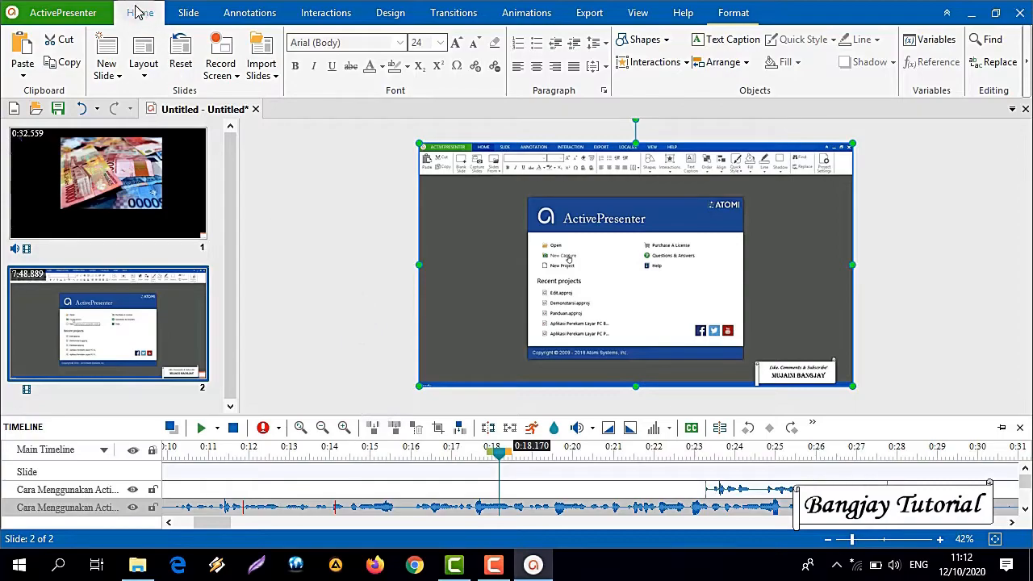
{"action": "left_click", "coordinate": [24, 54]}
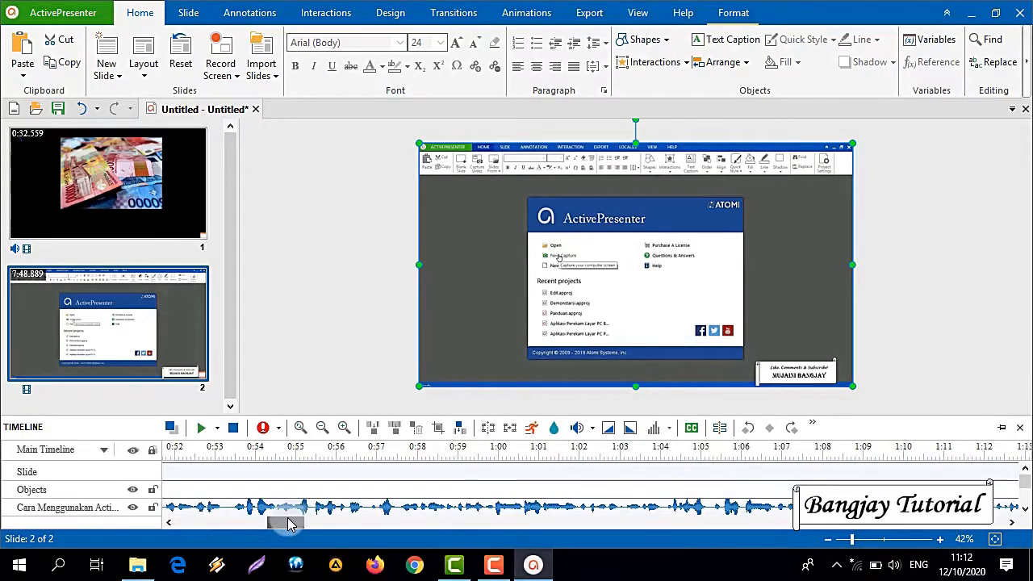
Step: Select the second slide's timeline range from about 0:45.4 to 0:58.235
{"action": "left_click_drag", "start_coordinate": [203, 522], "coordinate": [162, 524]}
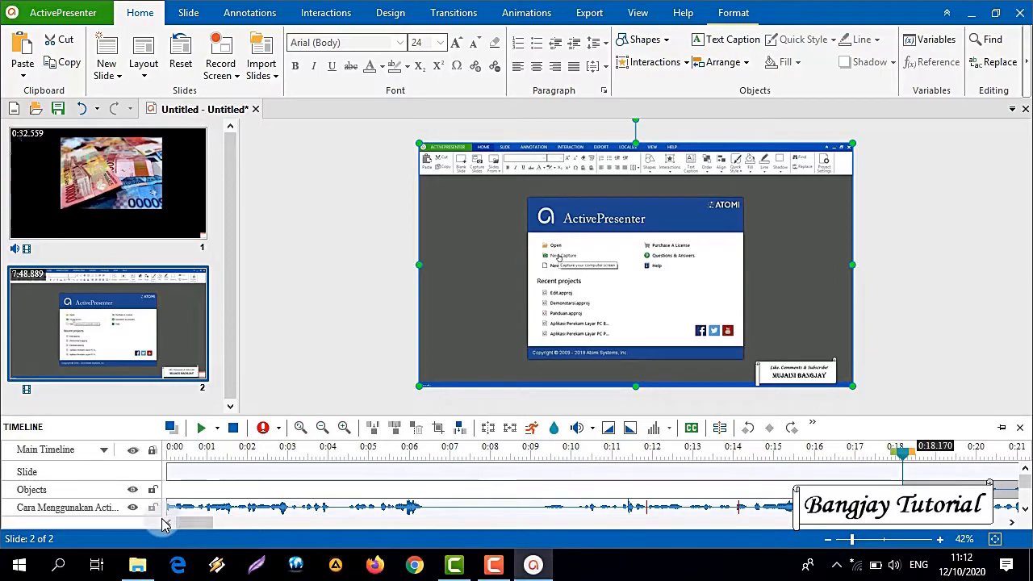
{"action": "left_click", "coordinate": [187, 523]}
{"action": "left_click_drag", "start_coordinate": [203, 525], "coordinate": [262, 523]}
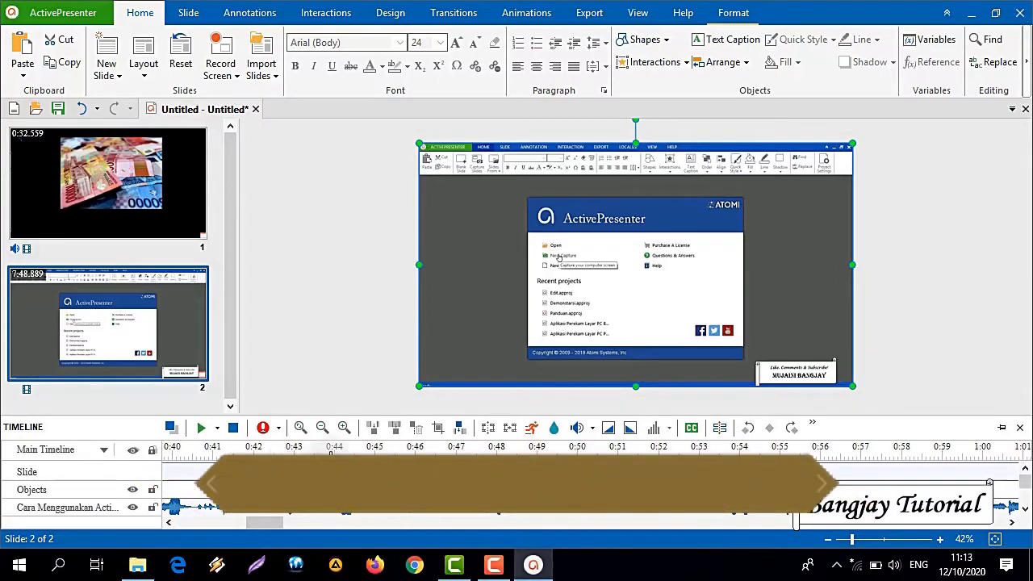
{"action": "left_click", "coordinate": [330, 453]}
{"action": "left_click_drag", "start_coordinate": [331, 453], "coordinate": [384, 453]}
{"action": "left_click", "coordinate": [385, 456]}
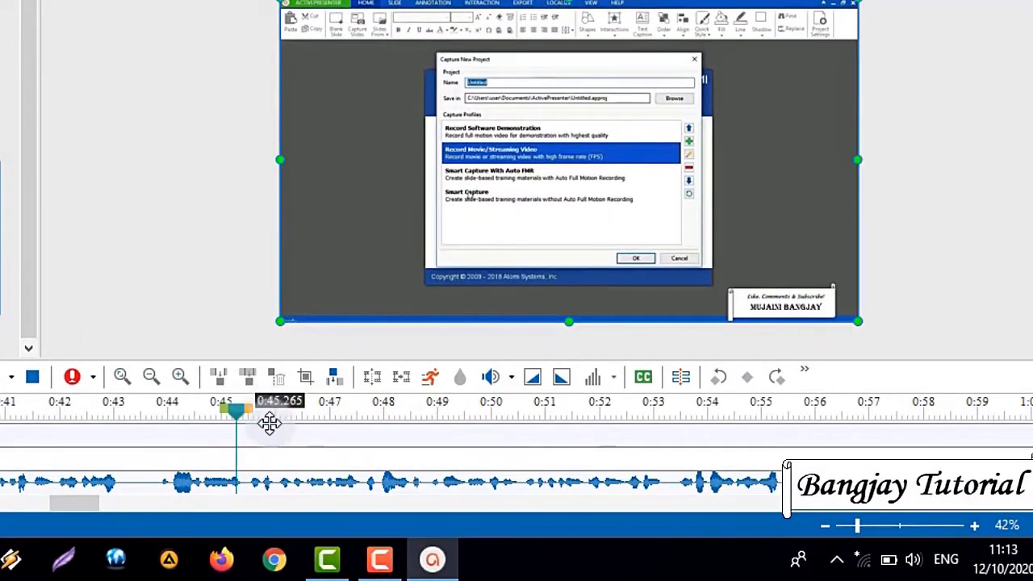
{"action": "key", "text": "Right"}
{"action": "left_click", "coordinate": [257, 407]}
{"action": "left_click", "coordinate": [951, 415], "text": "shift"}
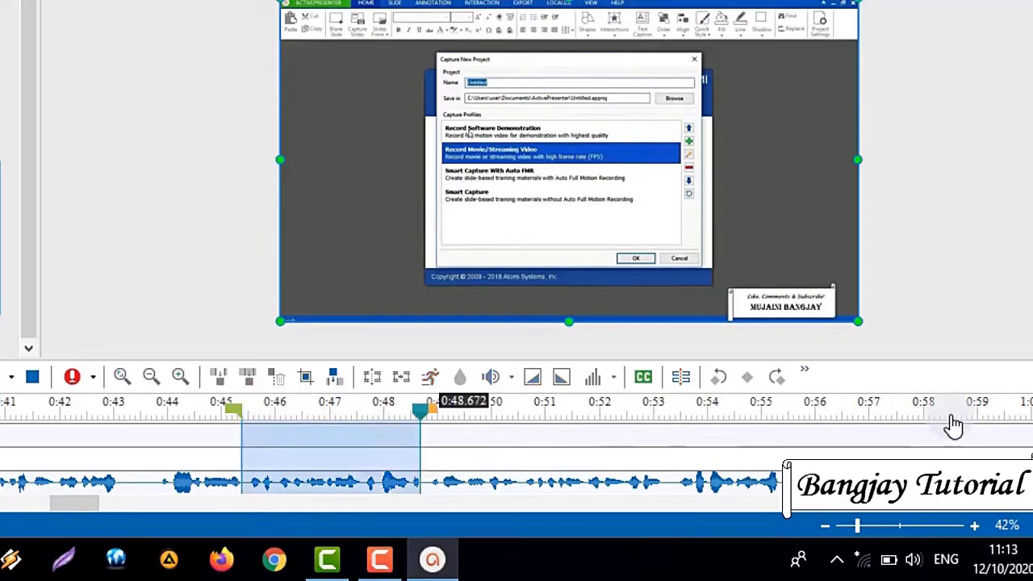
Step: Crop the long video to the selected timeline range, and undo the crop
{"action": "left_click", "coordinate": [105, 477]}
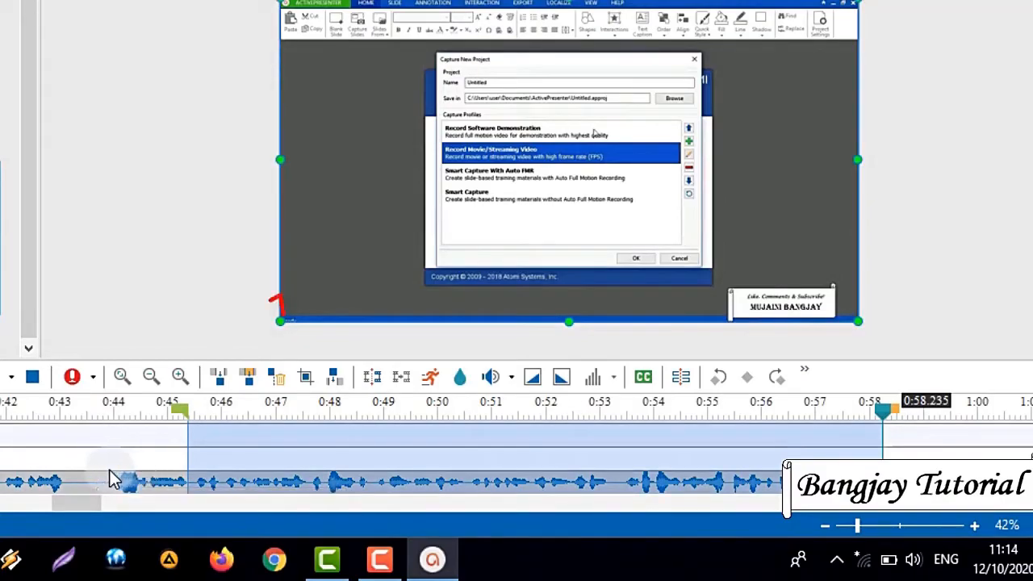
{"action": "left_click", "coordinate": [306, 382]}
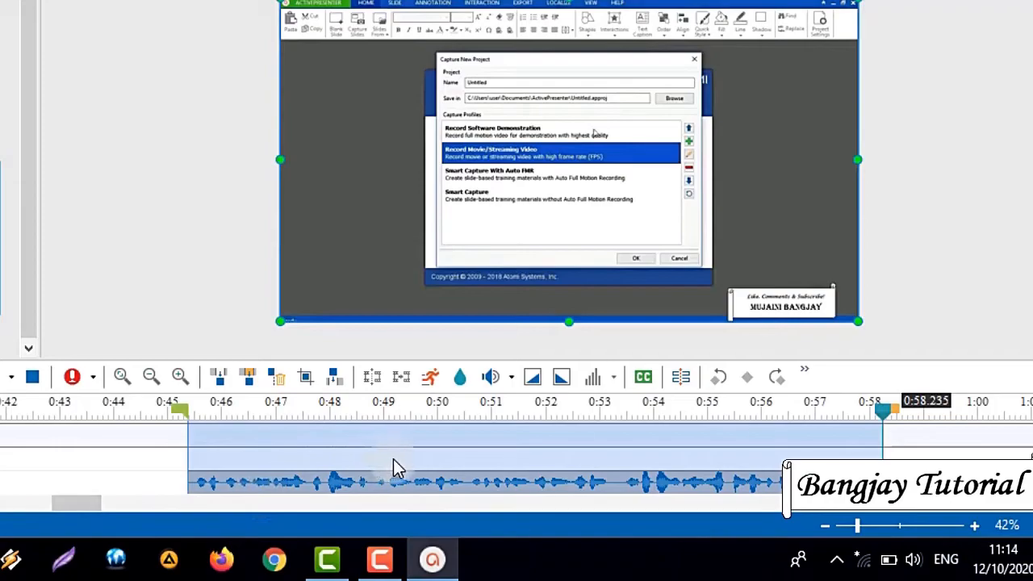
{"action": "left_click", "coordinate": [2, 466]}
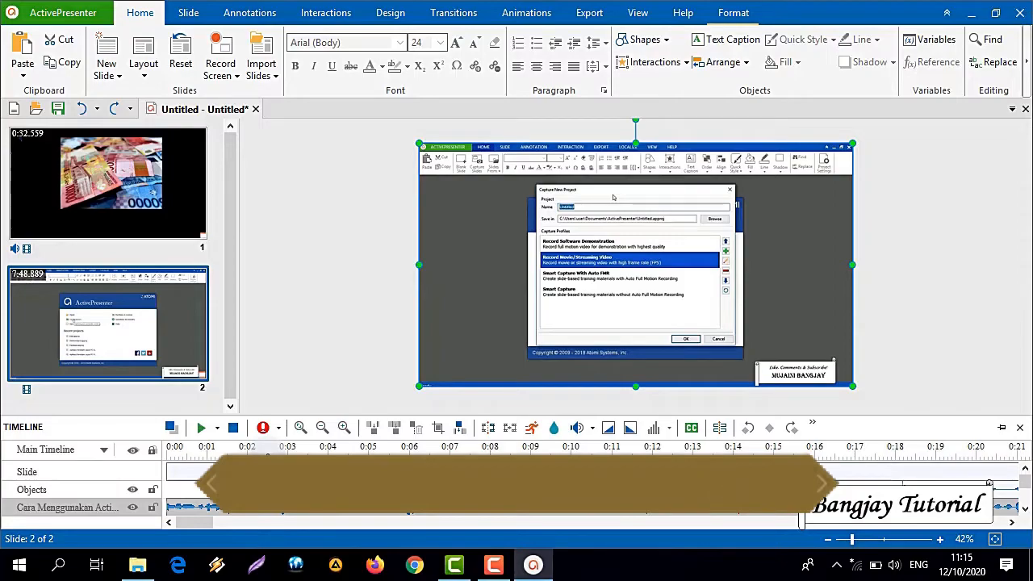
Step: Insert the audio file Backsound Lucu into the second slide at 0:04.323
{"action": "left_click", "coordinate": [341, 452]}
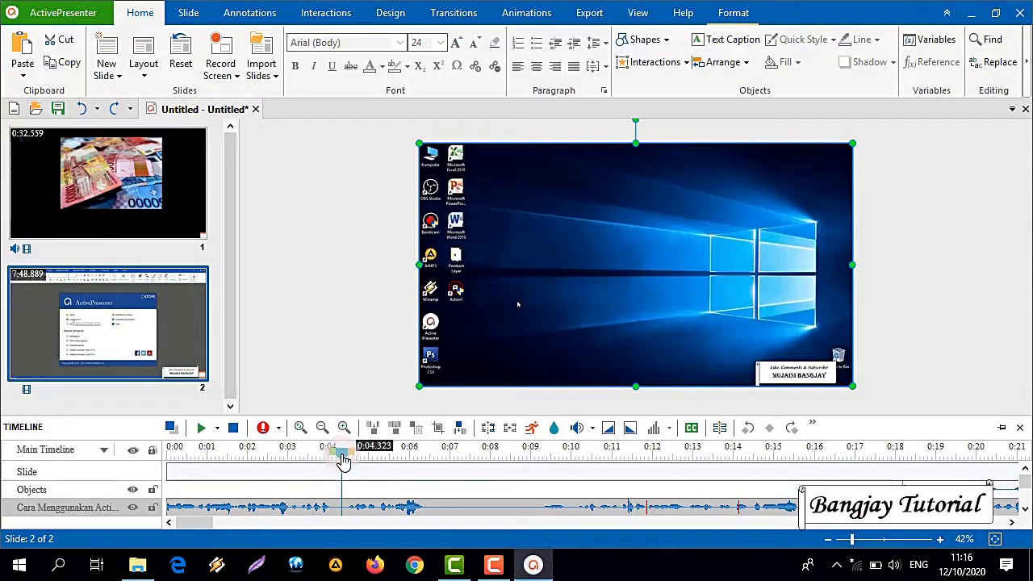
{"action": "left_click", "coordinate": [359, 492]}
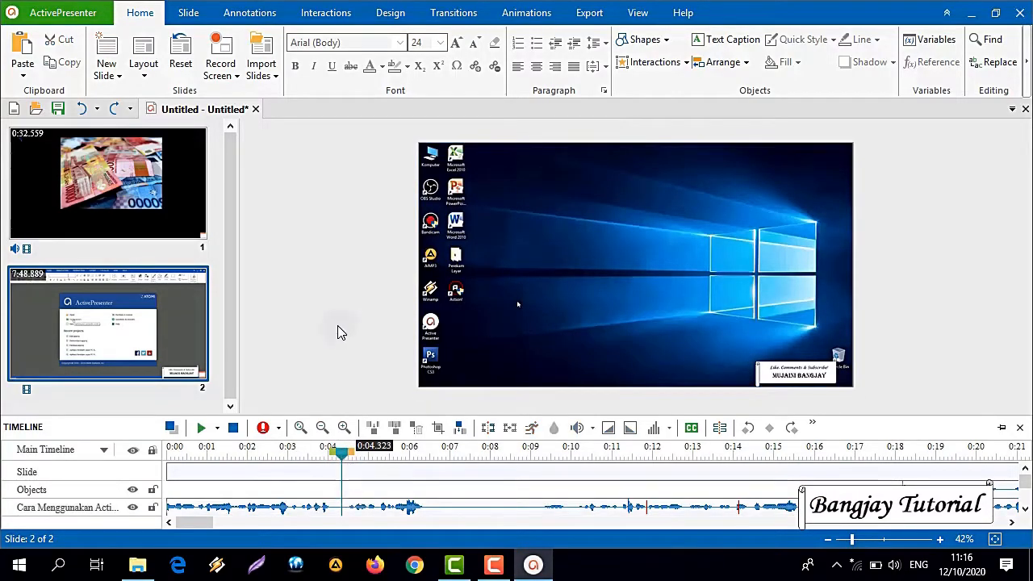
{"action": "left_click", "coordinate": [246, 11]}
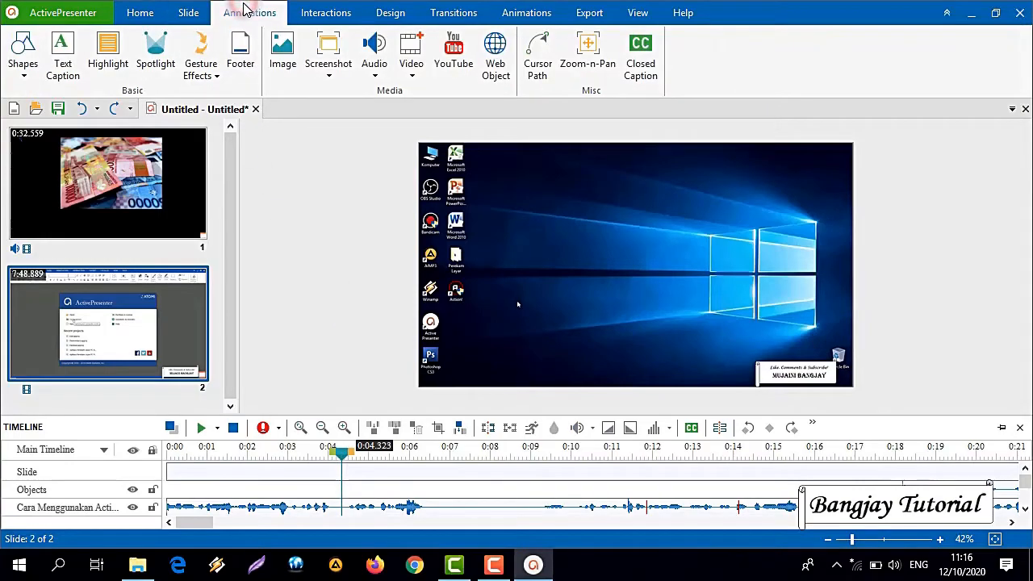
{"action": "left_click", "coordinate": [388, 71]}
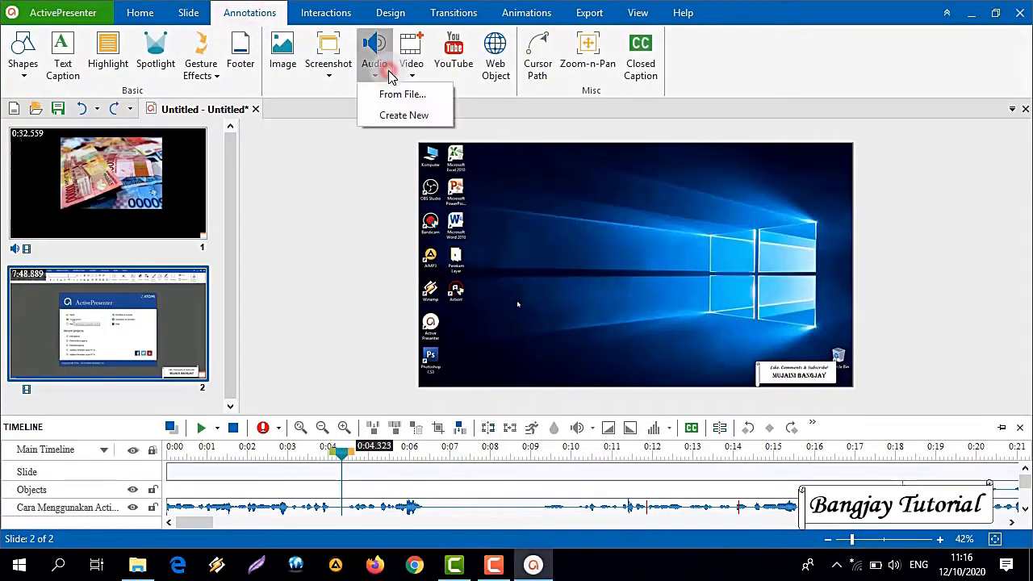
{"action": "left_click", "coordinate": [387, 93]}
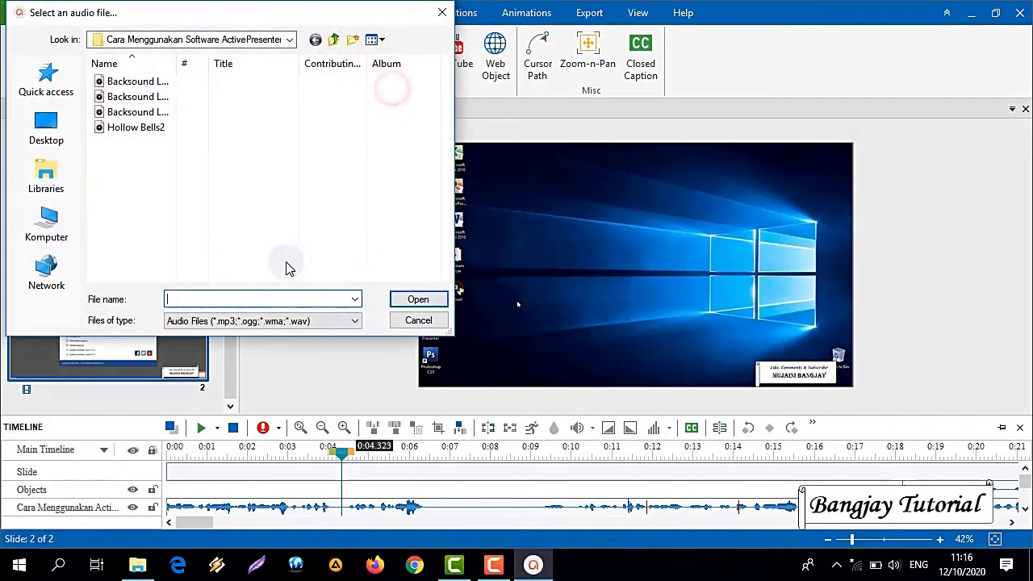
{"action": "left_click", "coordinate": [134, 81]}
{"action": "left_click", "coordinate": [407, 299]}
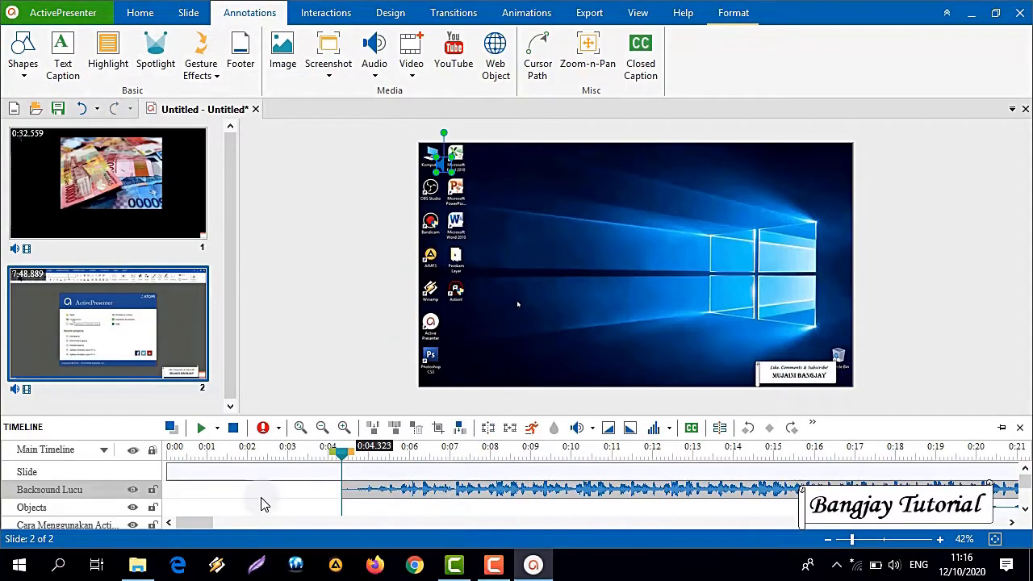
Step: Shift the Backsound Lucu audio earlier on the timeline so it starts at about 0:03.2
{"action": "left_click_drag", "start_coordinate": [349, 491], "coordinate": [288, 491]}
{"action": "left_click_drag", "start_coordinate": [202, 523], "coordinate": [237, 526]}
{"action": "mouse_move", "coordinate": [574, 489]}
{"action": "left_mouse_down"}
{"action": "mouse_move", "coordinate": [448, 502]}
{"action": "mouse_move", "coordinate": [371, 492]}
{"action": "mouse_move", "coordinate": [565, 490]}
{"action": "left_mouse_up"}
{"action": "left_click_drag", "start_coordinate": [244, 530], "coordinate": [216, 528]}
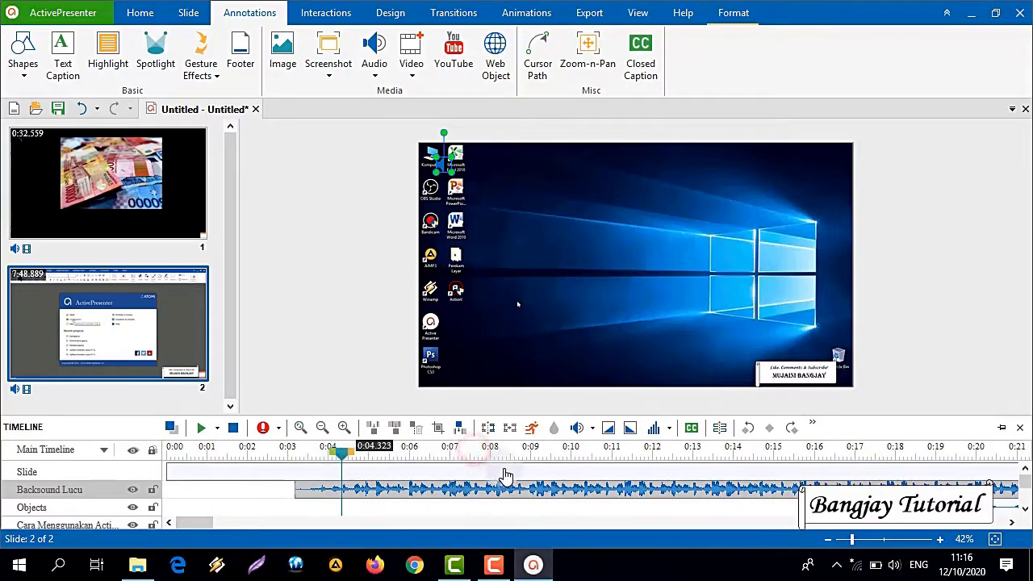
Step: Split the Backsound Lucu audio at 0:07.591 and delete both resulting parts
{"action": "left_click", "coordinate": [498, 457]}
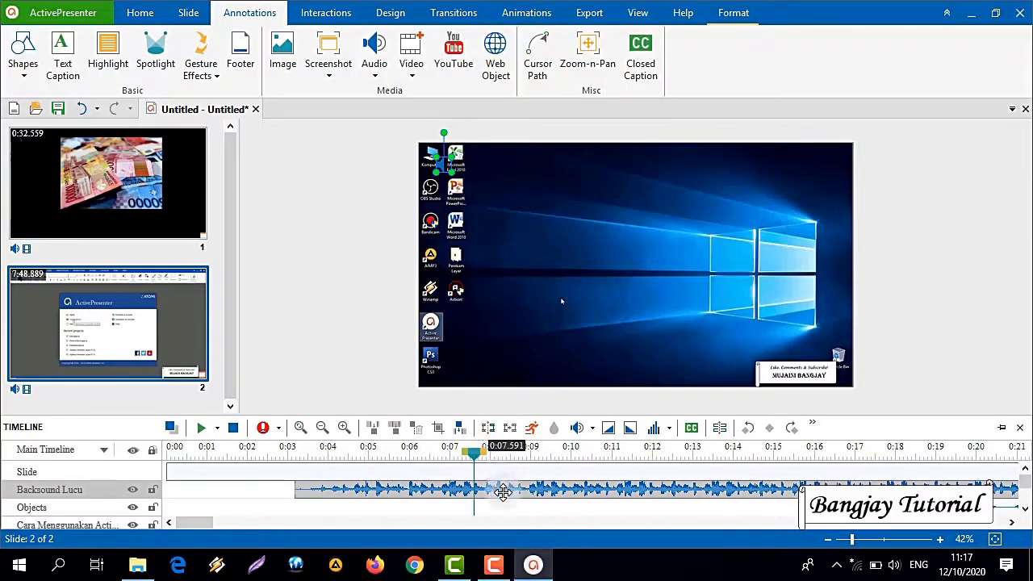
{"action": "left_click", "coordinate": [488, 428]}
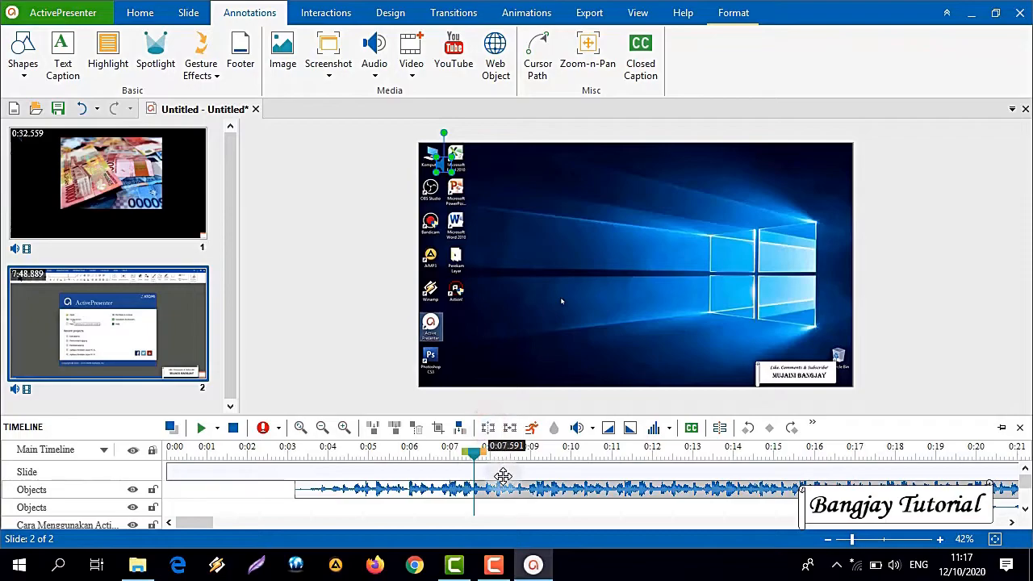
{"action": "key", "text": "Delete"}
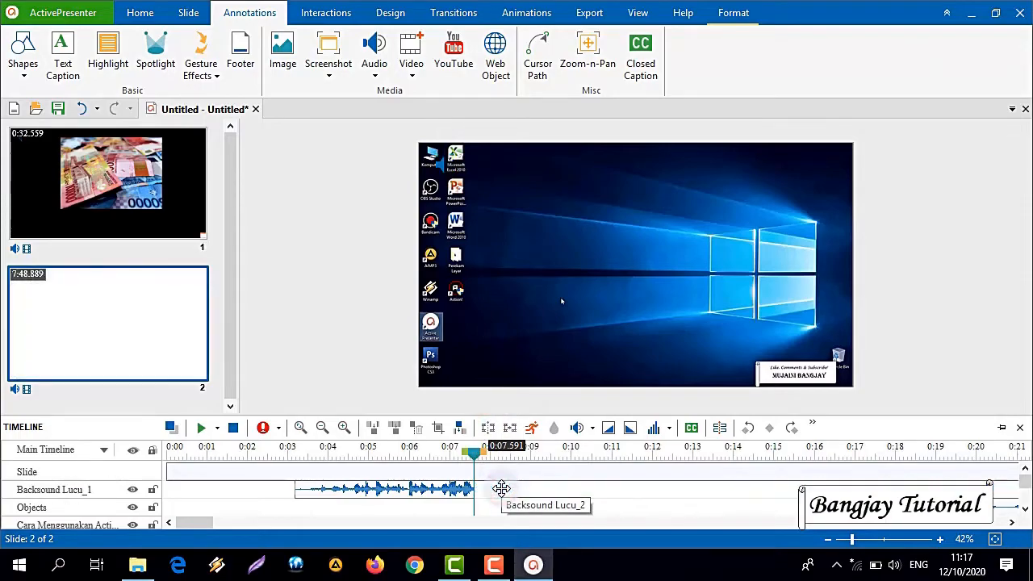
{"action": "scroll", "coordinate": [501, 488], "scroll_direction": "down", "scroll_amount": 2}
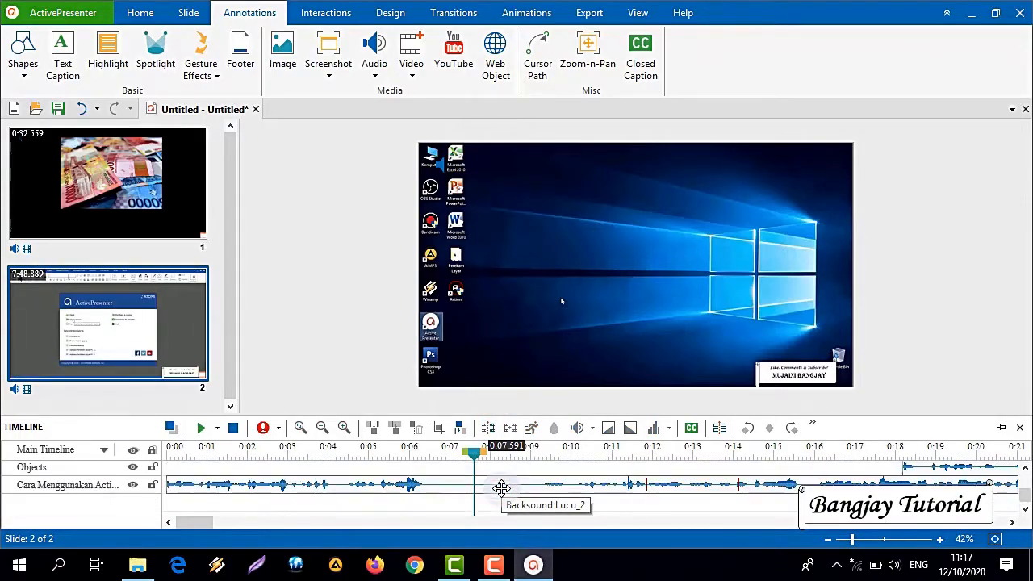
{"action": "scroll", "coordinate": [501, 489], "scroll_direction": "up", "scroll_amount": 2}
{"action": "key", "text": "Delete"}
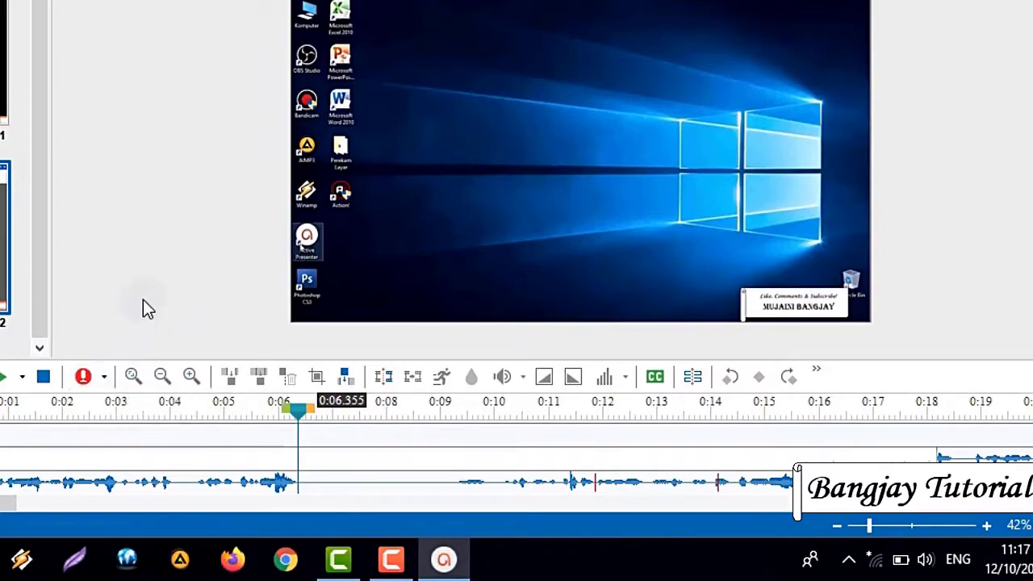
Step: Record a voice narration into the second slide from 0:06.355 and play it back starting at 0:06.156
{"action": "left_click", "coordinate": [83, 377]}
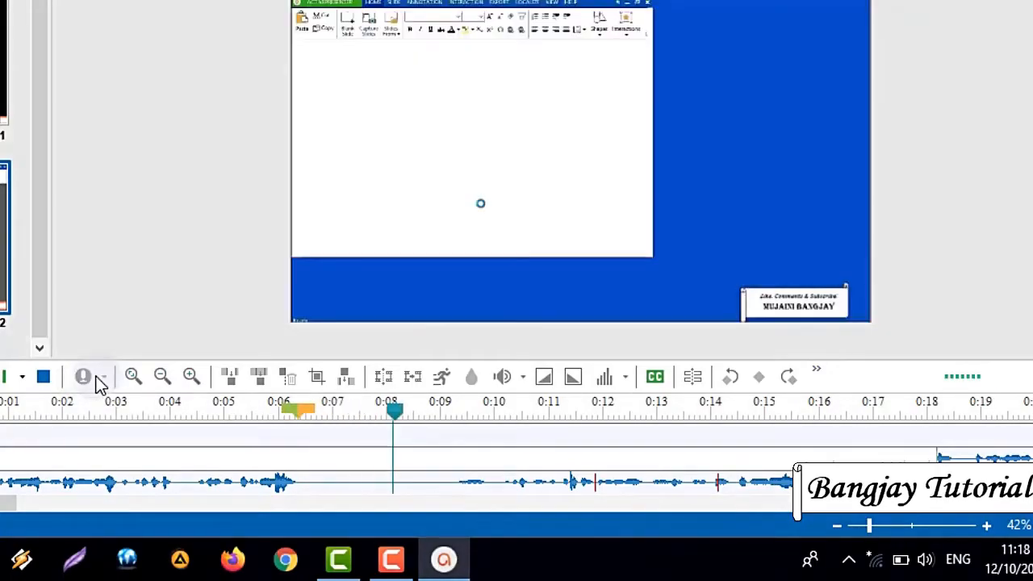
{"action": "left_click", "coordinate": [83, 377]}
{"action": "left_click", "coordinate": [407, 410]}
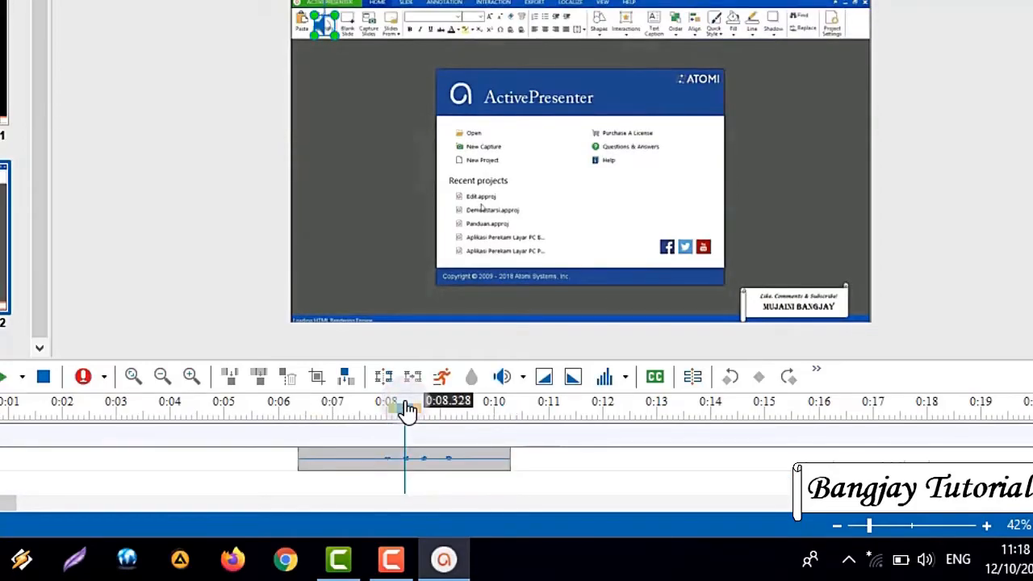
{"action": "left_click", "coordinate": [286, 410]}
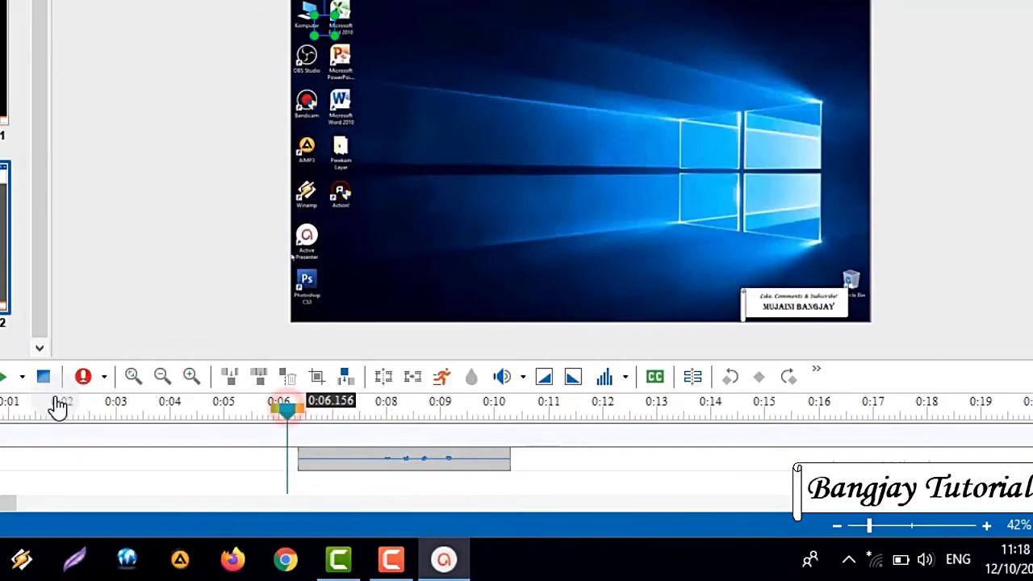
{"action": "left_click", "coordinate": [2, 386]}
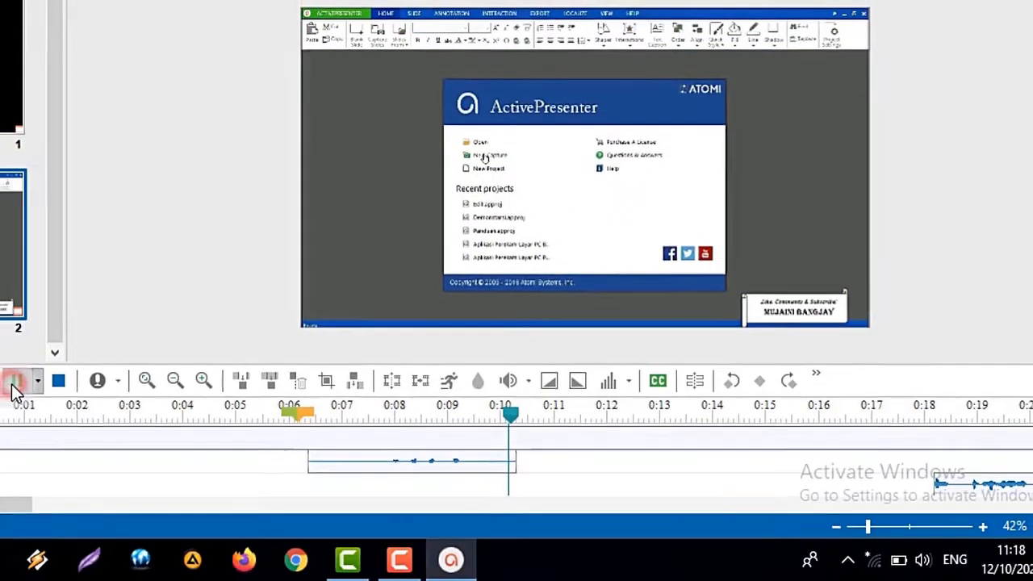
{"action": "left_click", "coordinate": [4, 381]}
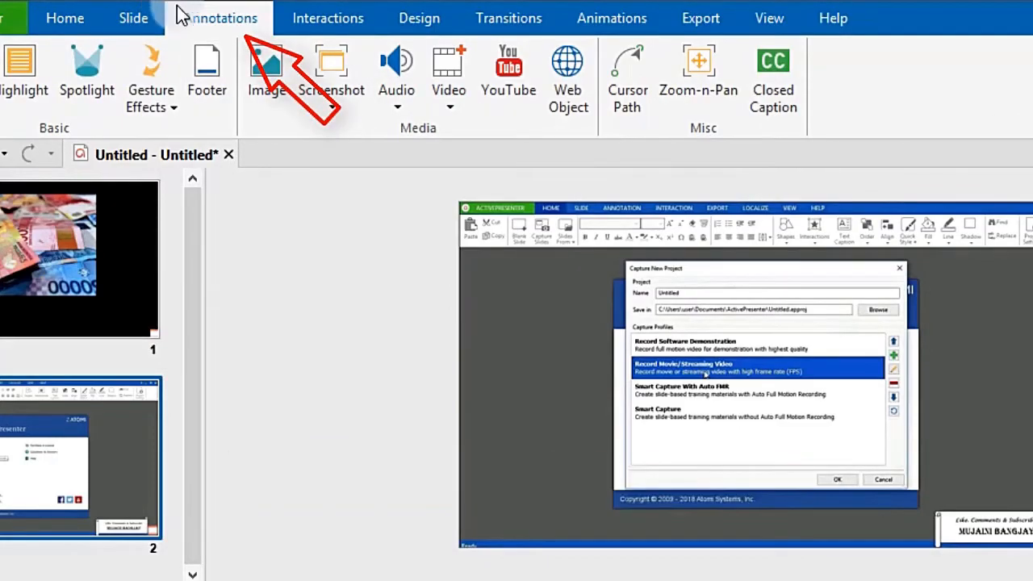
Step: Add a Zoom-n-Pan at 1:02.559 with its frame enlarged around the Capture New Project dialog, and preview the zoom
{"action": "left_click", "coordinate": [708, 70]}
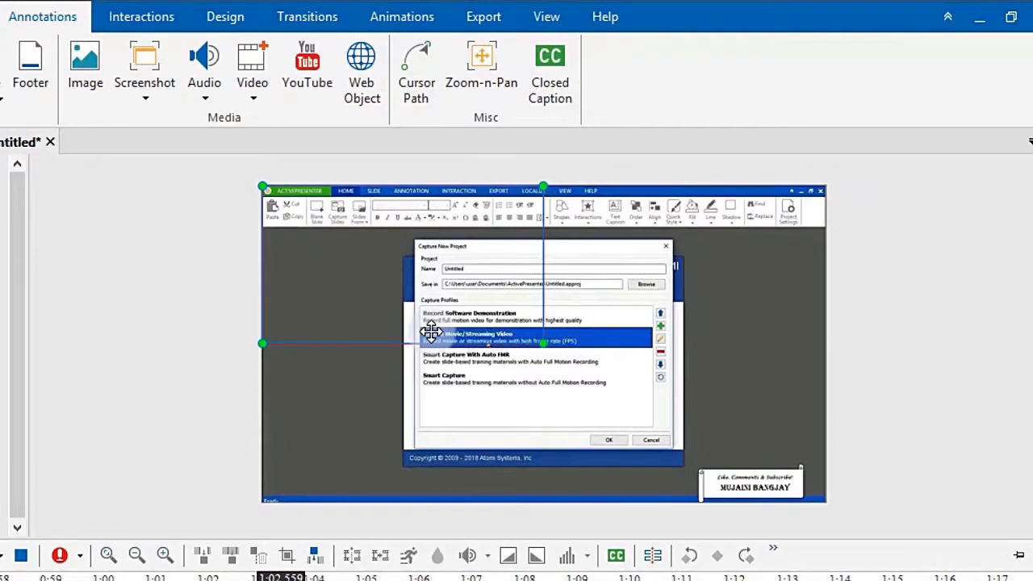
{"action": "left_click_drag", "start_coordinate": [357, 341], "coordinate": [412, 389]}
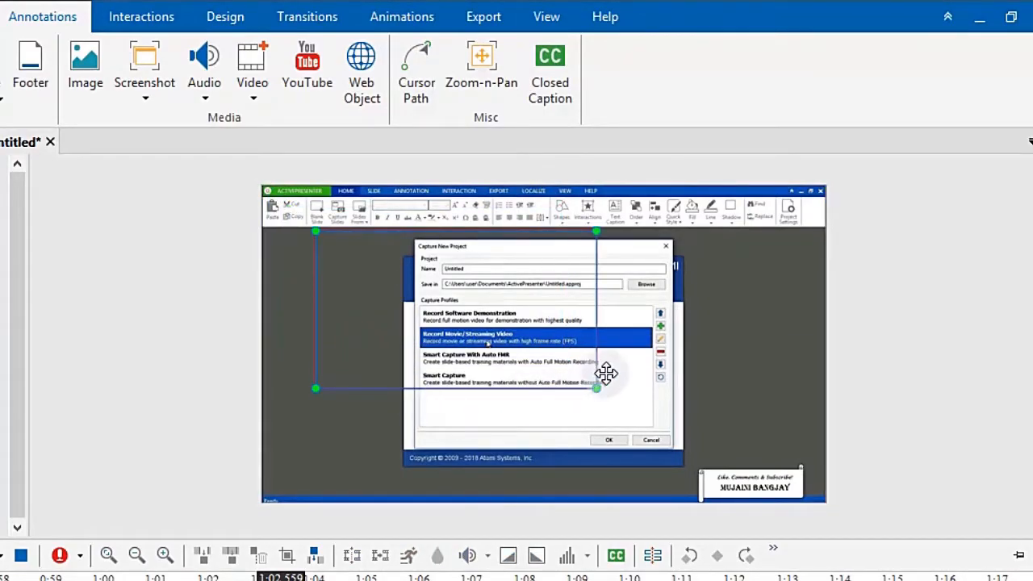
{"action": "left_click_drag", "start_coordinate": [597, 389], "coordinate": [736, 470]}
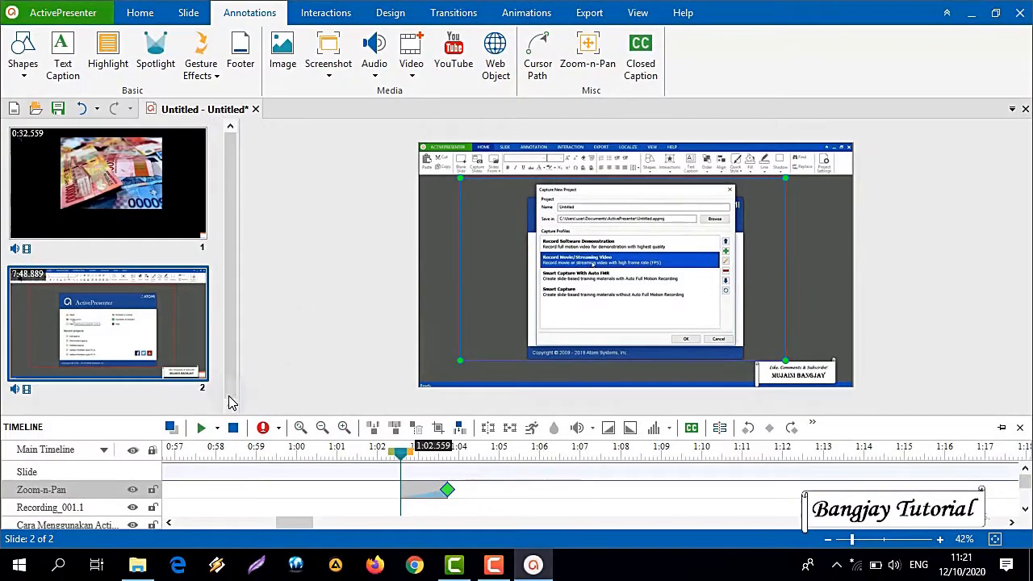
{"action": "left_click", "coordinate": [201, 428]}
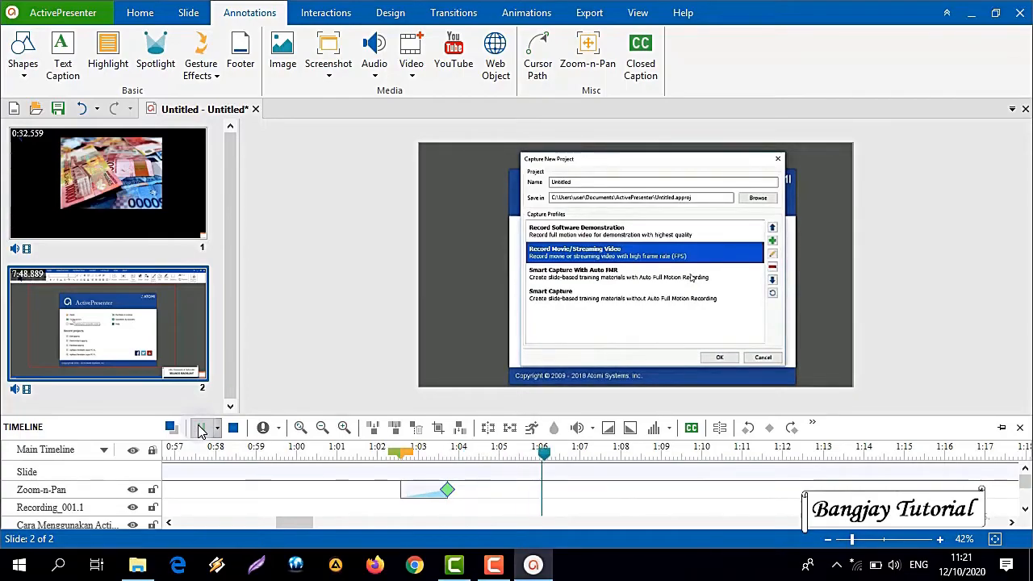
{"action": "left_click", "coordinate": [201, 428]}
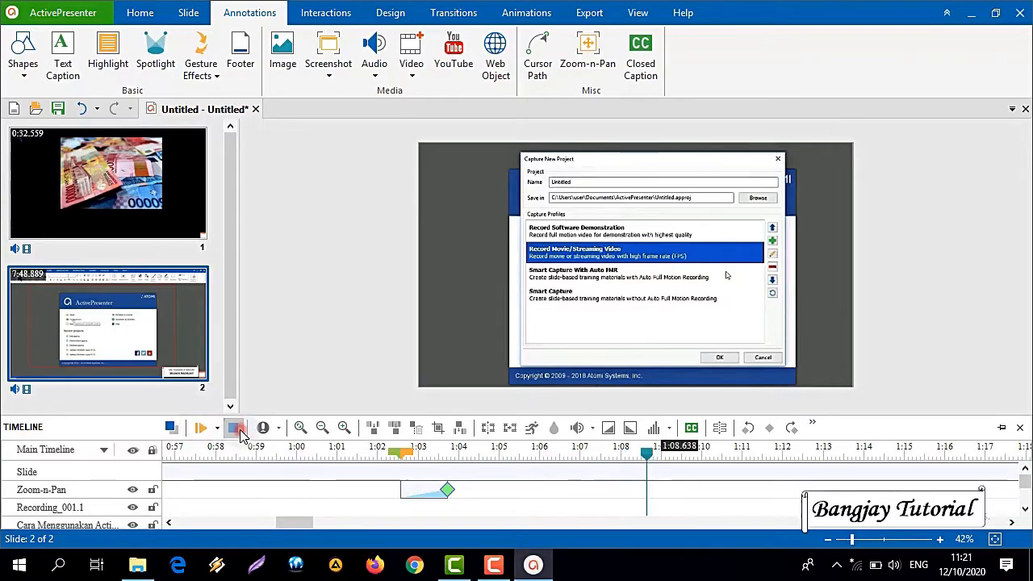
Step: Add a Zoom-n-Pan at 1:08.638 with its frame enlarged to the whole slide, and preview both zooms starting from 1:00.267
{"action": "left_click", "coordinate": [234, 429]}
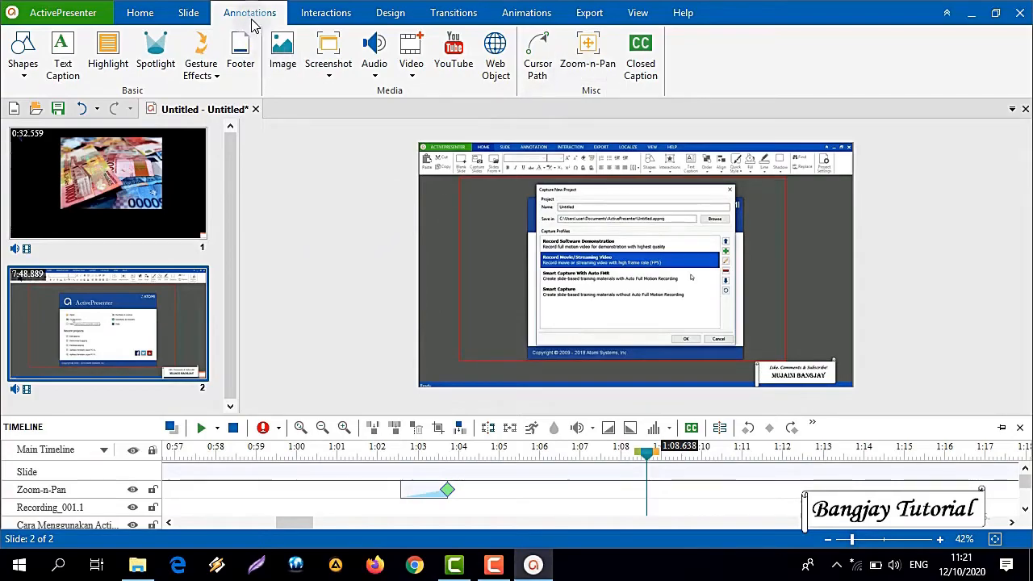
{"action": "left_click", "coordinate": [587, 44]}
{"action": "left_click_drag", "start_coordinate": [634, 266], "coordinate": [857, 396]}
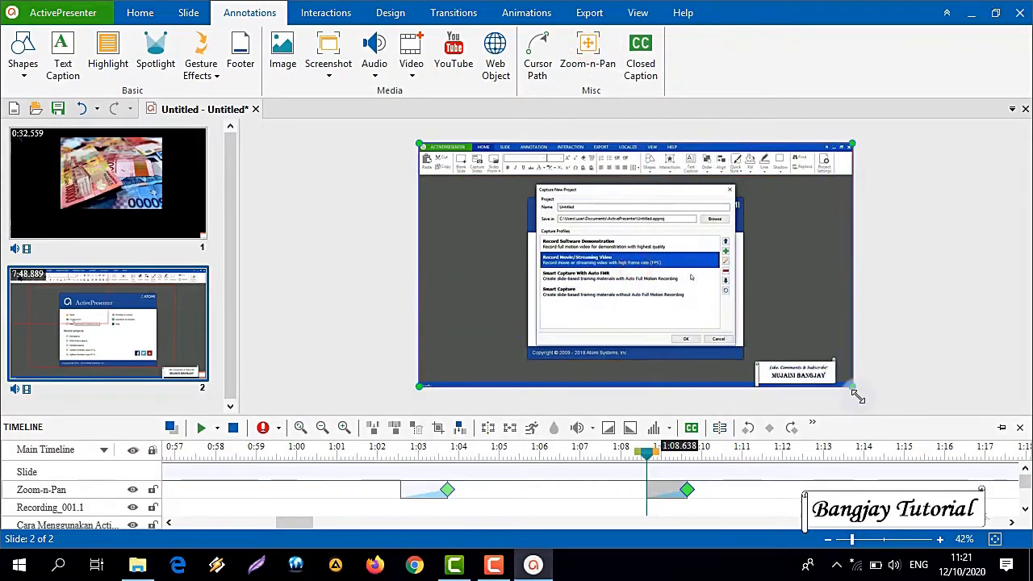
{"action": "left_click", "coordinate": [308, 453]}
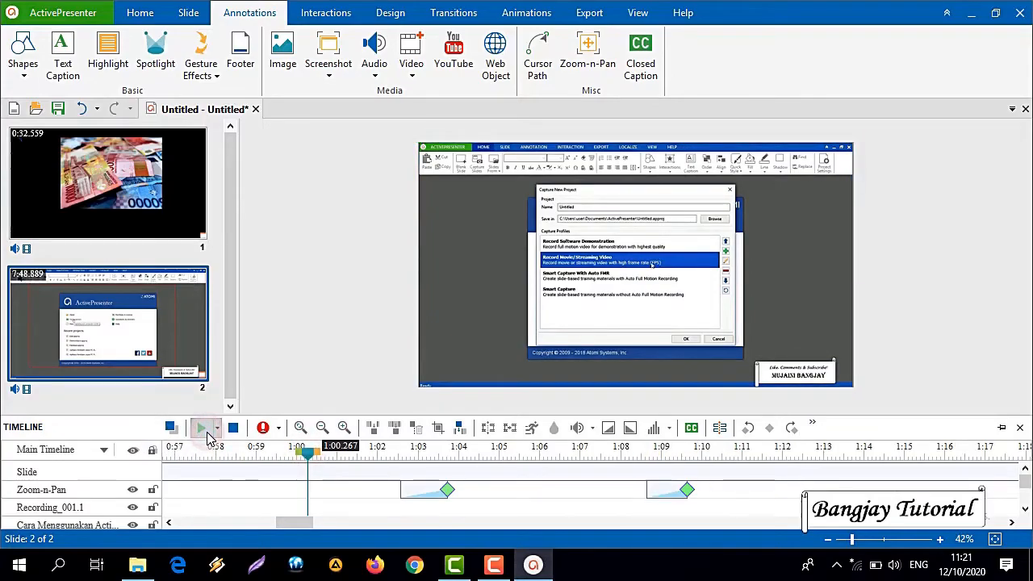
{"action": "left_click", "coordinate": [203, 432]}
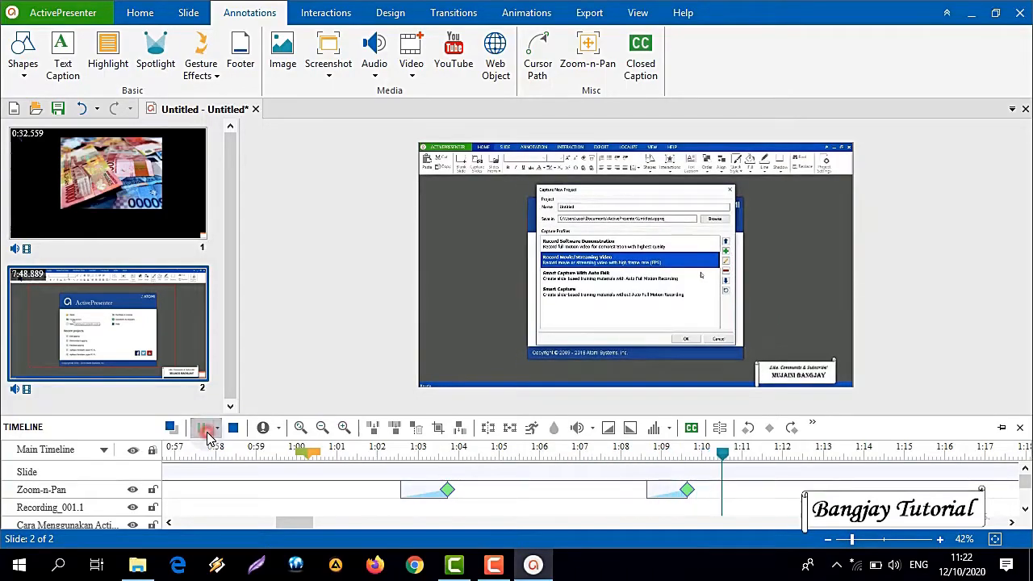
{"action": "left_click", "coordinate": [207, 429]}
{"action": "left_click", "coordinate": [236, 428]}
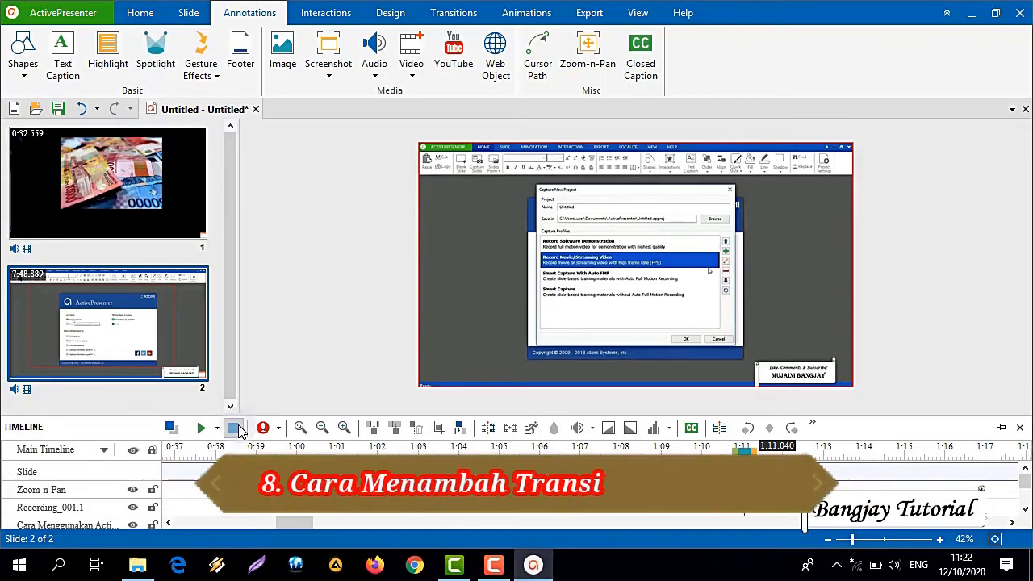
Step: Try the Fade, Push, Wipe, Cover, Uncover and Reveal transitions on the first slide
{"action": "left_click", "coordinate": [454, 13]}
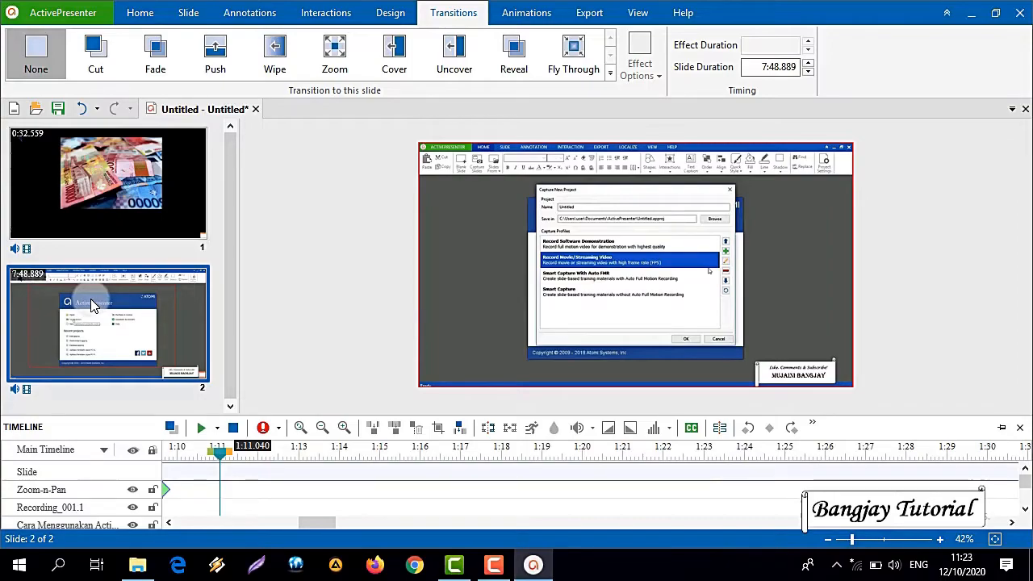
{"action": "left_click", "coordinate": [103, 217]}
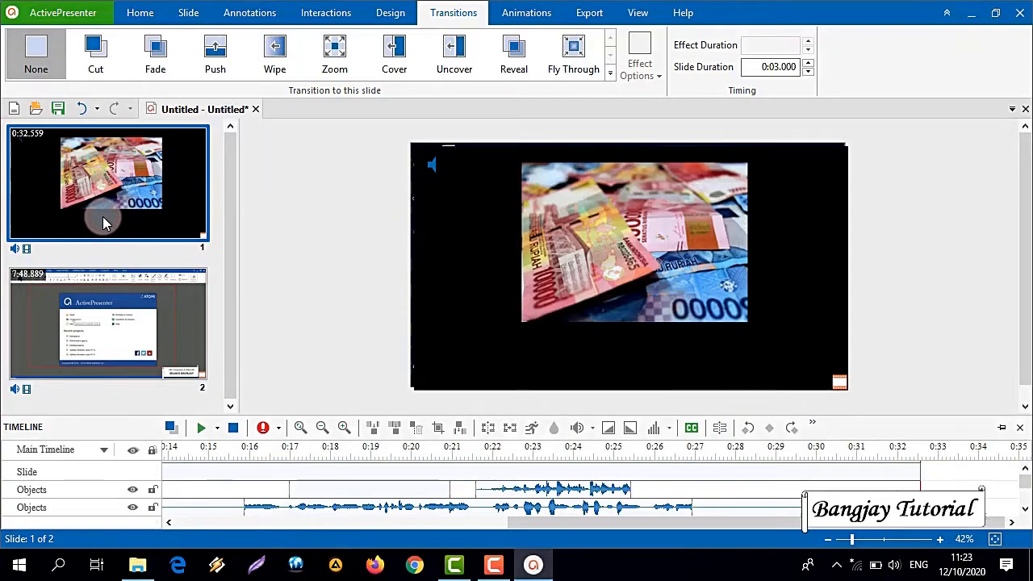
{"action": "left_click", "coordinate": [106, 297]}
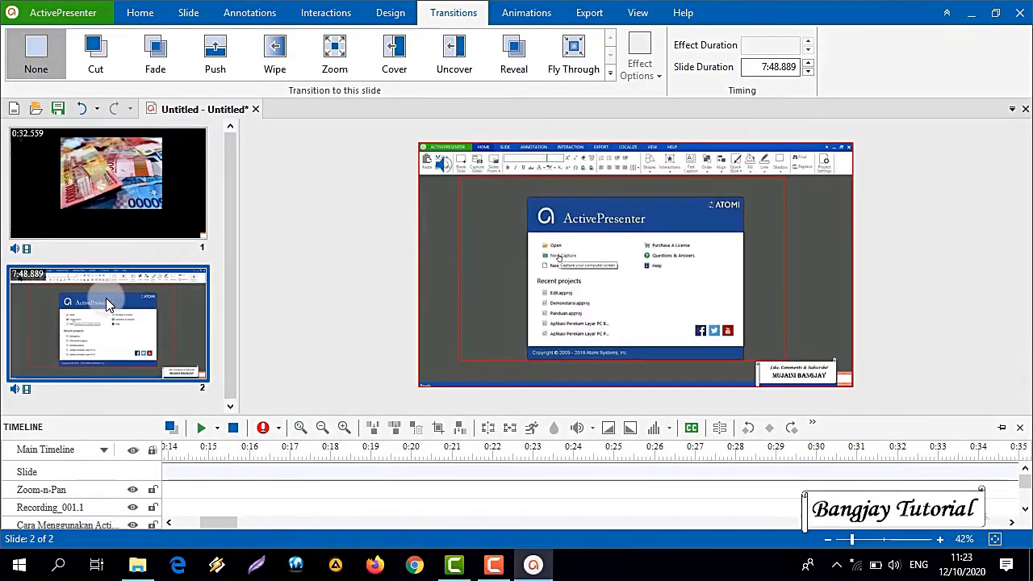
{"action": "left_click", "coordinate": [96, 322]}
{"action": "left_click", "coordinate": [98, 180]}
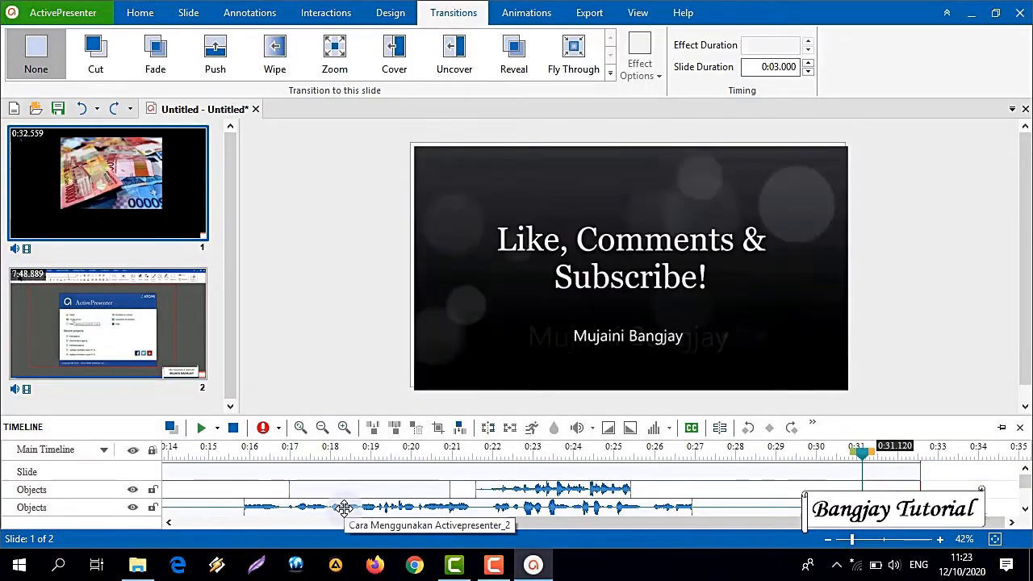
{"action": "left_click_drag", "start_coordinate": [606, 523], "coordinate": [198, 520]}
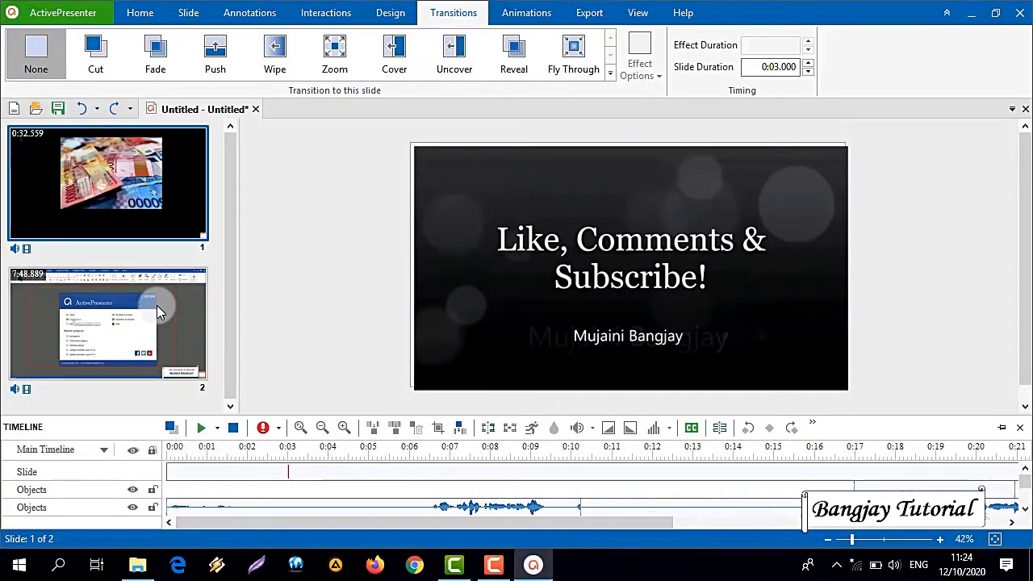
{"action": "left_click", "coordinate": [146, 69]}
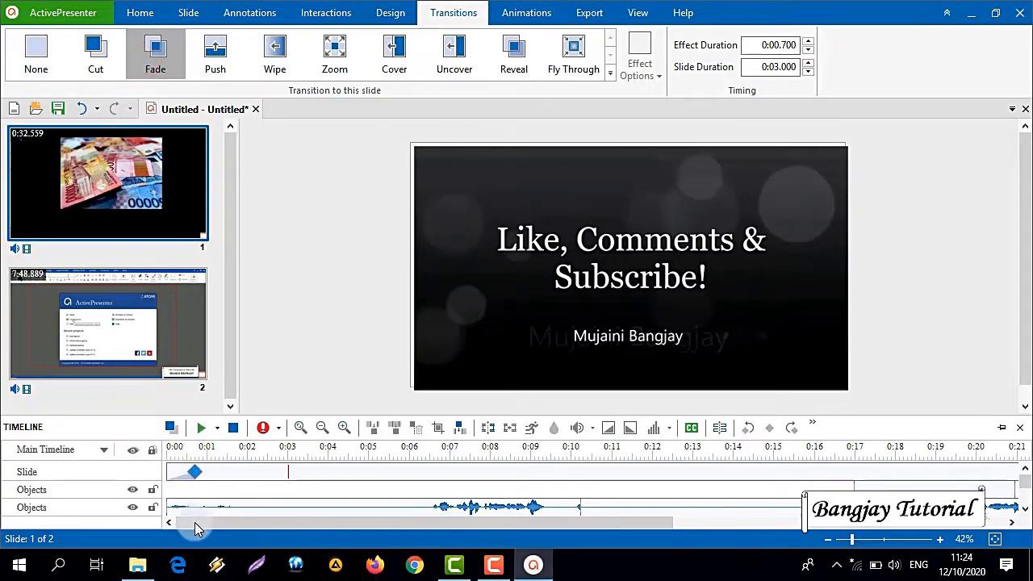
{"action": "left_click", "coordinate": [226, 67]}
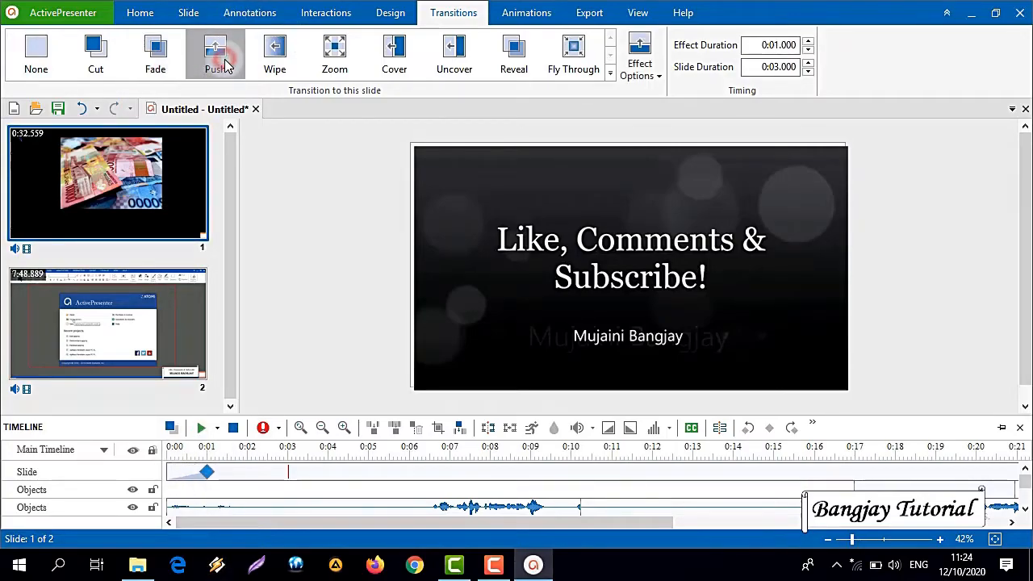
{"action": "left_click", "coordinate": [272, 64]}
{"action": "left_click", "coordinate": [422, 61]}
{"action": "left_click", "coordinate": [458, 63]}
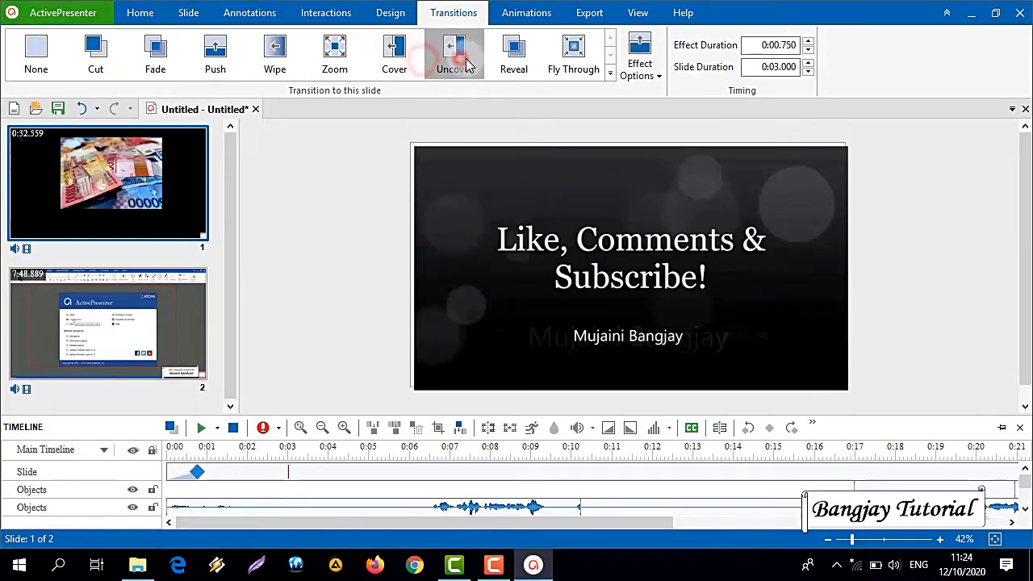
{"action": "left_click", "coordinate": [510, 62]}
Step: Split the first slide's video at 0:12.352
{"action": "left_click", "coordinate": [667, 448]}
{"action": "left_click", "coordinate": [487, 428]}
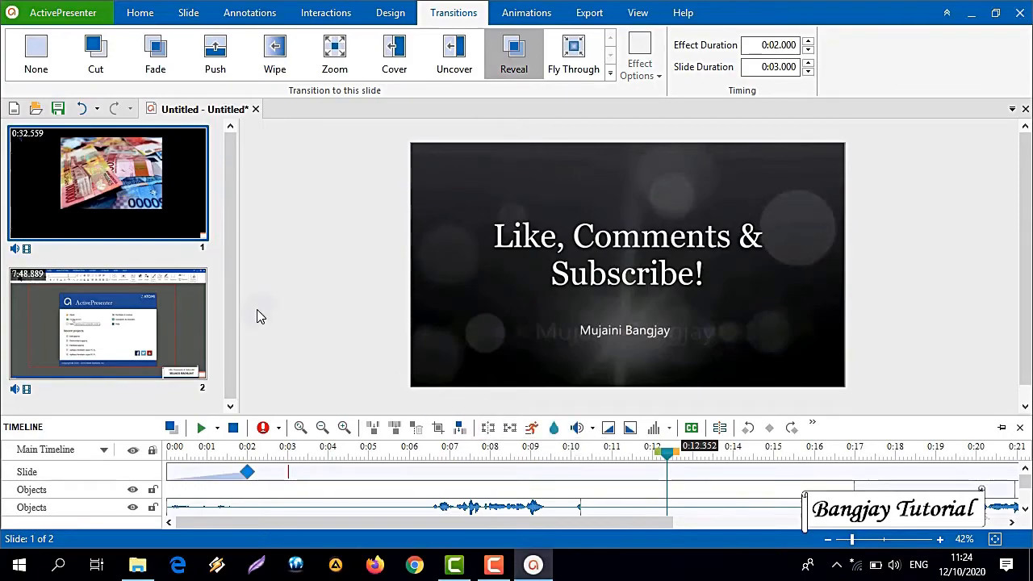
Step: Try the Zoom, Wipe and Uncover transitions on the first slide and settle on Fade
{"action": "left_click", "coordinate": [335, 52]}
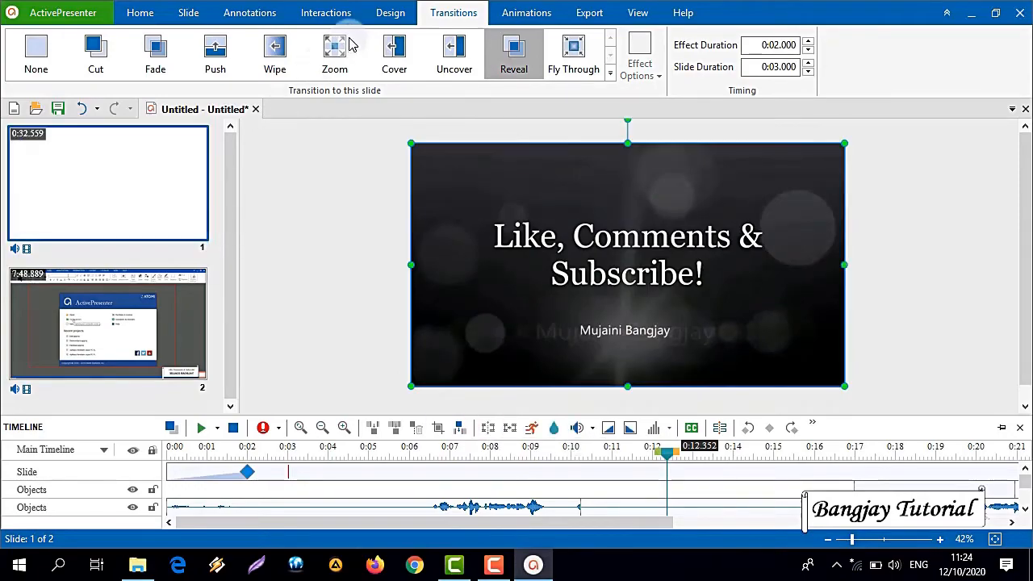
{"action": "left_click", "coordinate": [276, 53]}
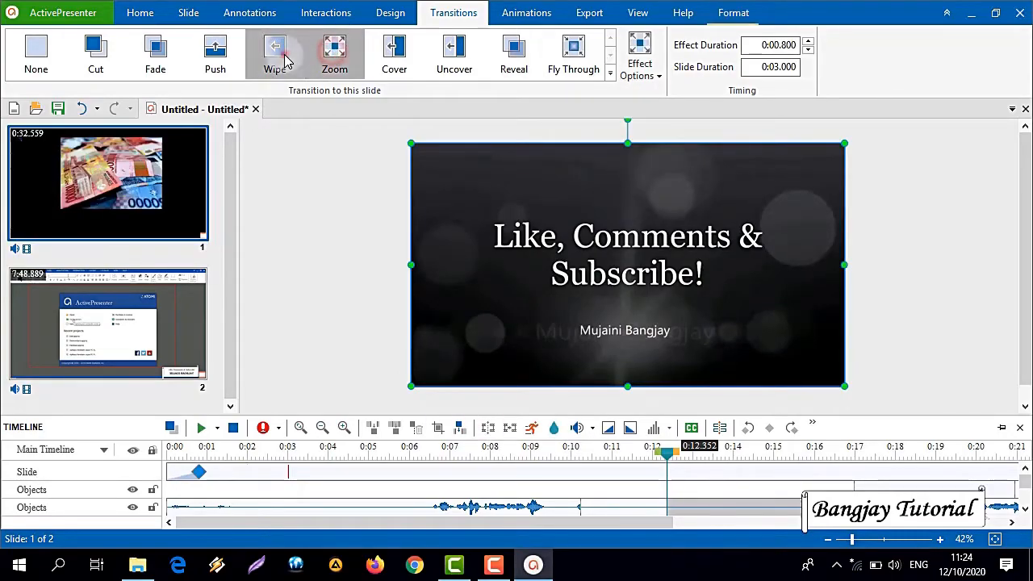
{"action": "left_click", "coordinate": [446, 58]}
{"action": "left_click", "coordinate": [144, 64]}
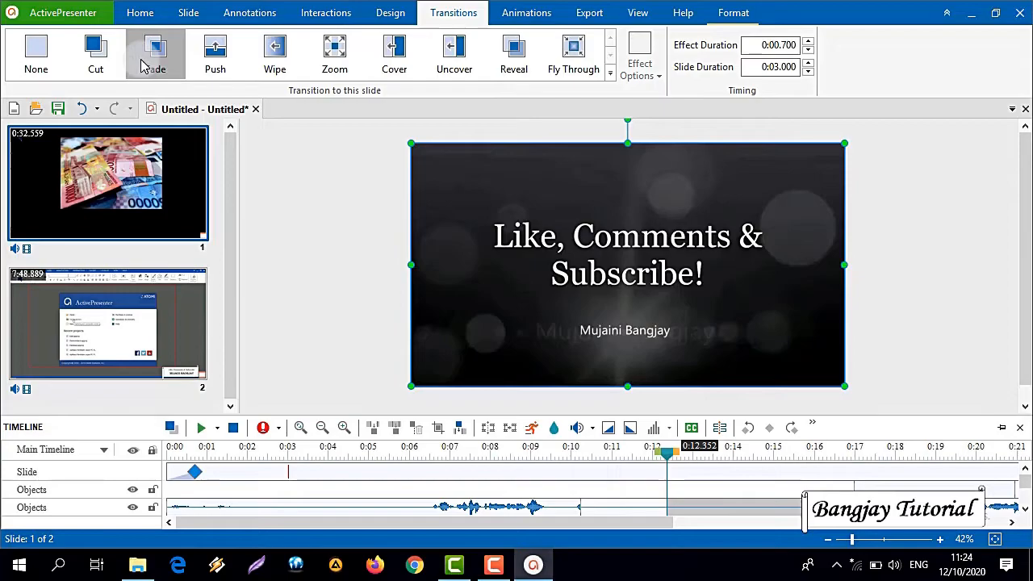
Step: Apply the Wipe transition to the second slide and check its marker at the start of the timeline
{"action": "left_click", "coordinate": [110, 322]}
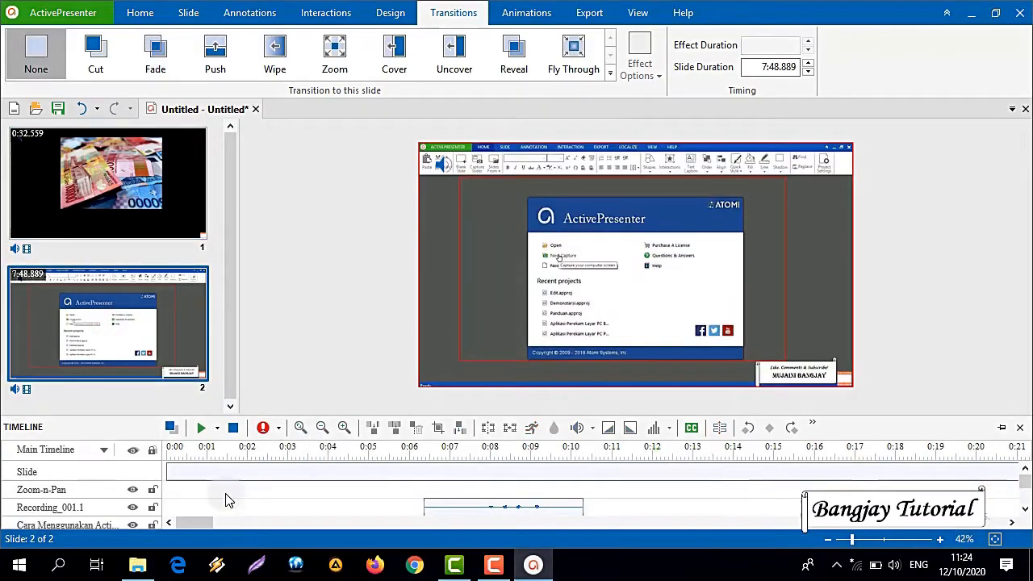
{"action": "scroll", "coordinate": [226, 500], "scroll_direction": "down", "scroll_amount": 2}
{"action": "left_click", "coordinate": [272, 60]}
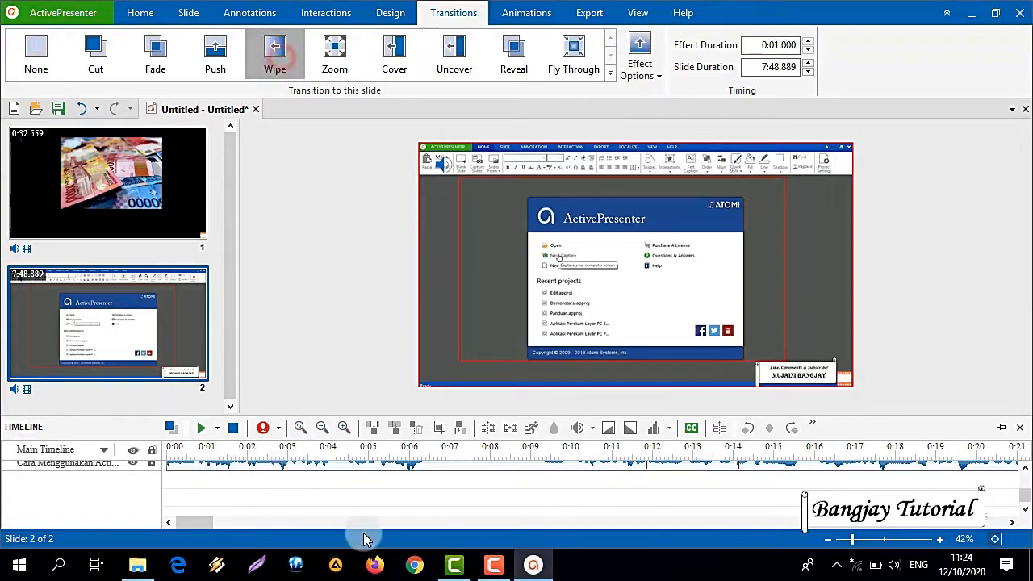
{"action": "scroll", "coordinate": [359, 483], "scroll_direction": "up", "scroll_amount": 2}
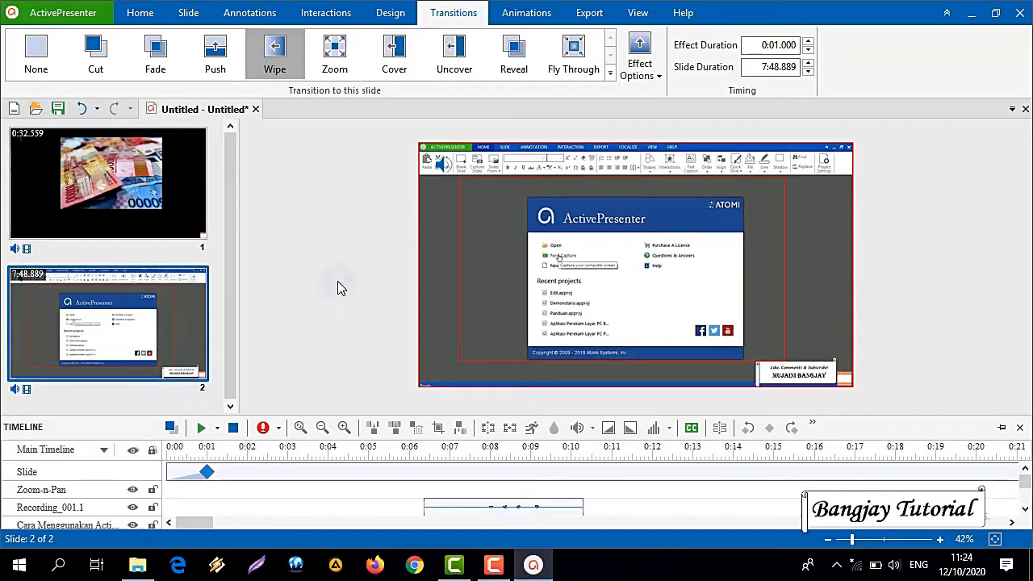
{"action": "left_click", "coordinate": [158, 320]}
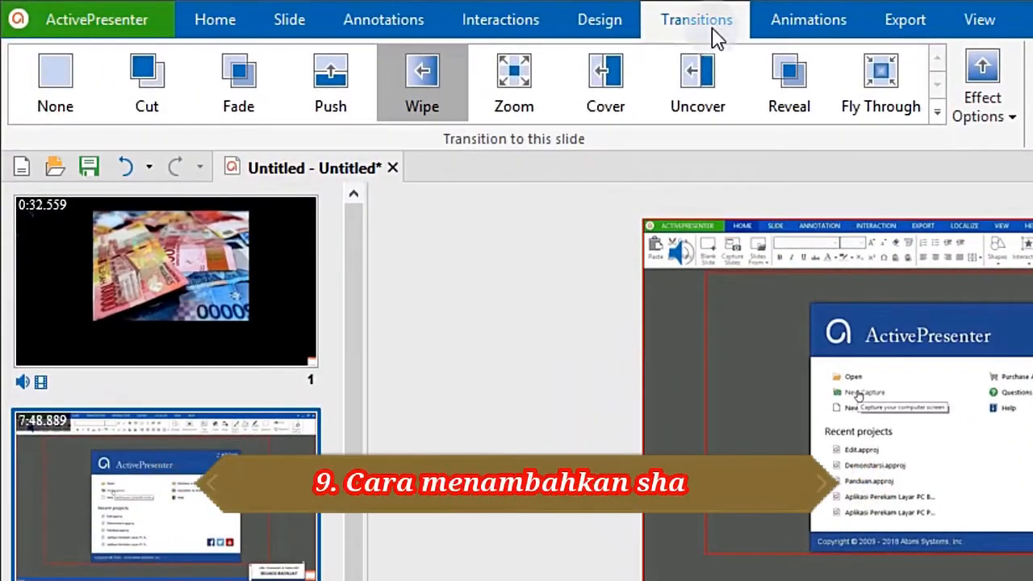
Step: Draw an up block arrow on the second slide at 0:49.748, beside the Capture New Project dialog
{"action": "left_click", "coordinate": [392, 19]}
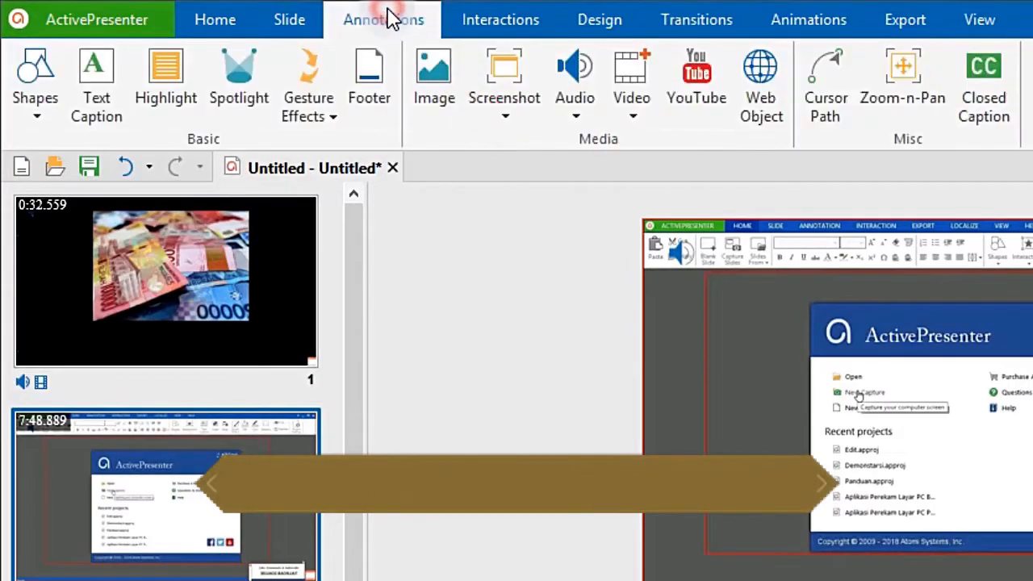
{"action": "left_click", "coordinate": [33, 113]}
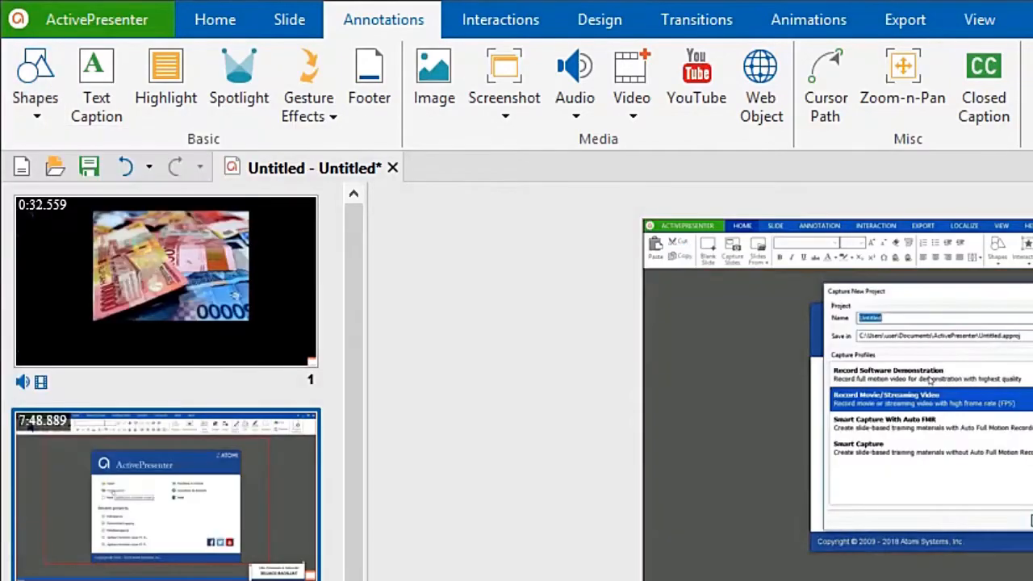
{"action": "left_click", "coordinate": [26, 85]}
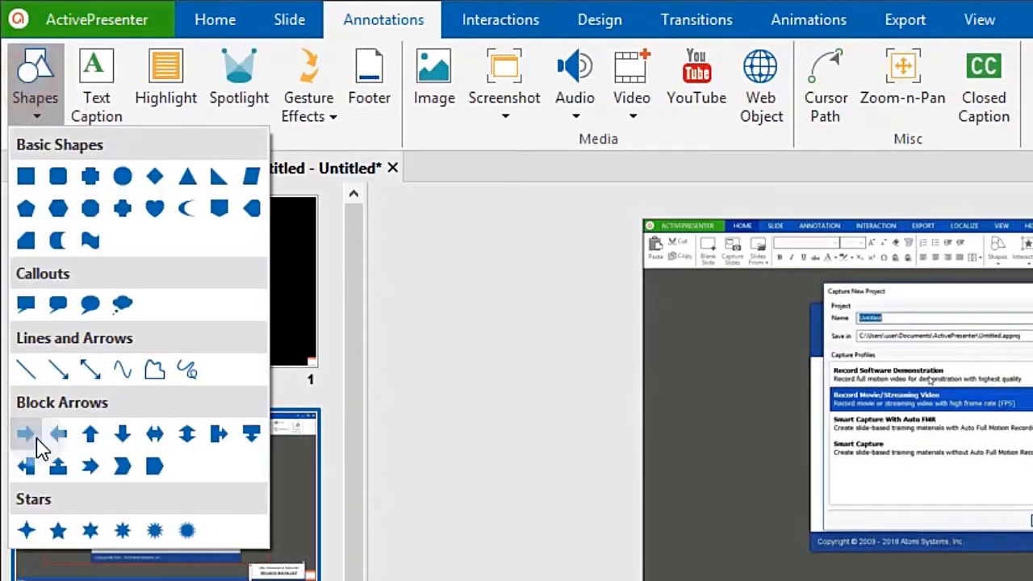
{"action": "left_click", "coordinate": [87, 436]}
{"action": "left_click_drag", "start_coordinate": [696, 272], "coordinate": [825, 313]}
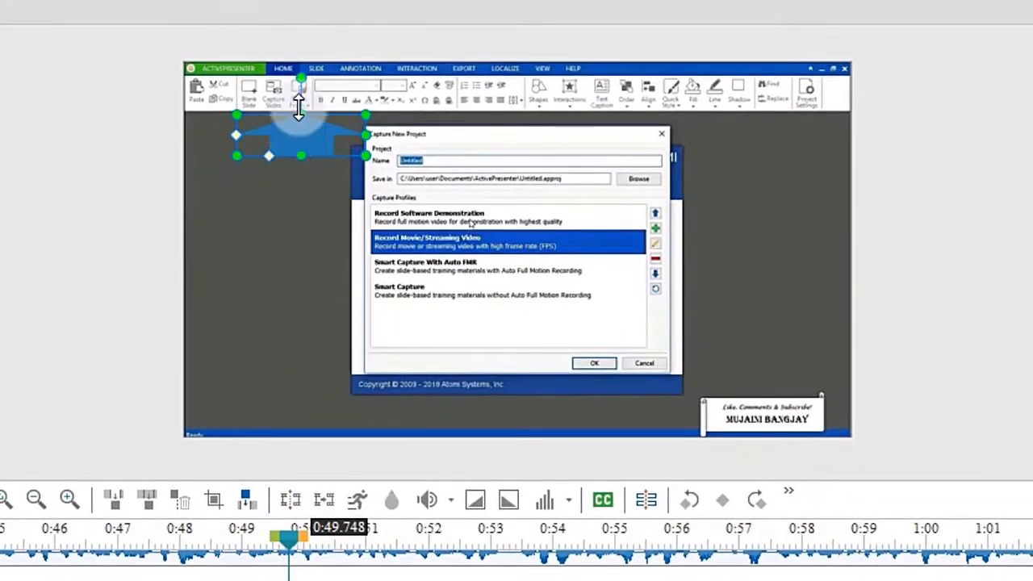
Step: Rotate, lengthen and move the block arrow so it slants upward and points at the Record Software Demonstration profile
{"action": "left_click_drag", "start_coordinate": [295, 143], "coordinate": [324, 197]}
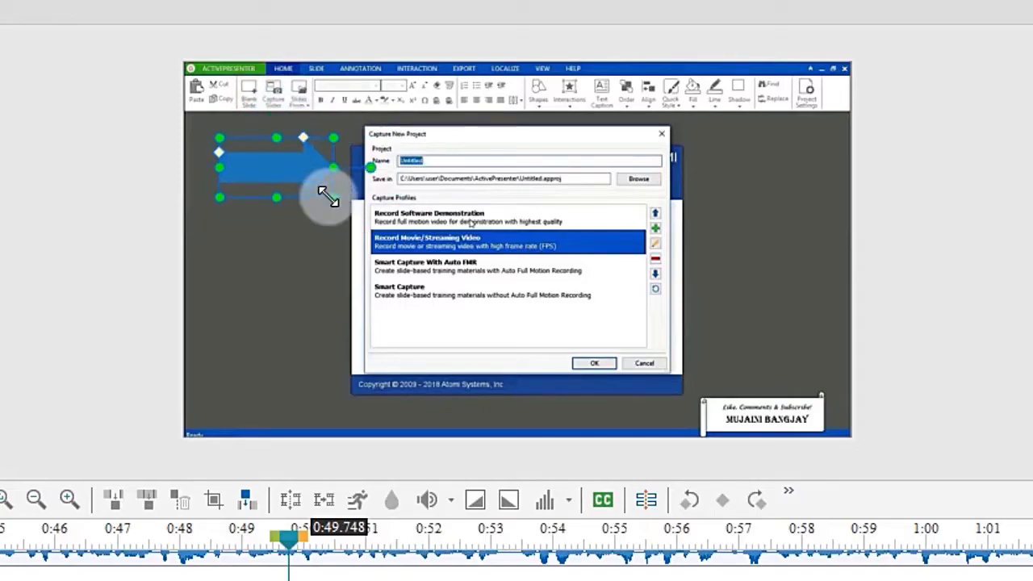
{"action": "left_click_drag", "start_coordinate": [219, 138], "coordinate": [390, 176]}
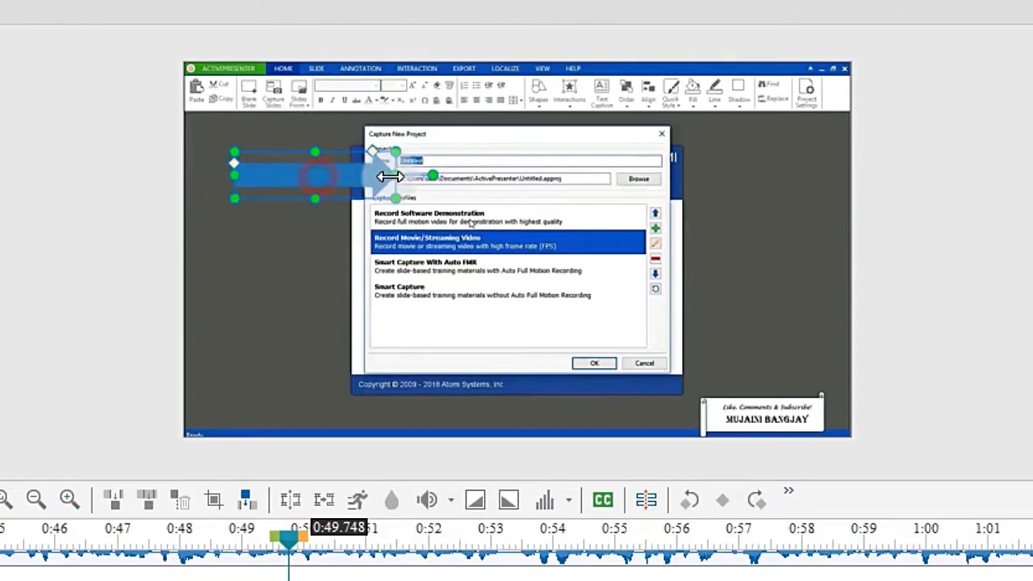
{"action": "left_click_drag", "start_coordinate": [267, 180], "coordinate": [272, 247]}
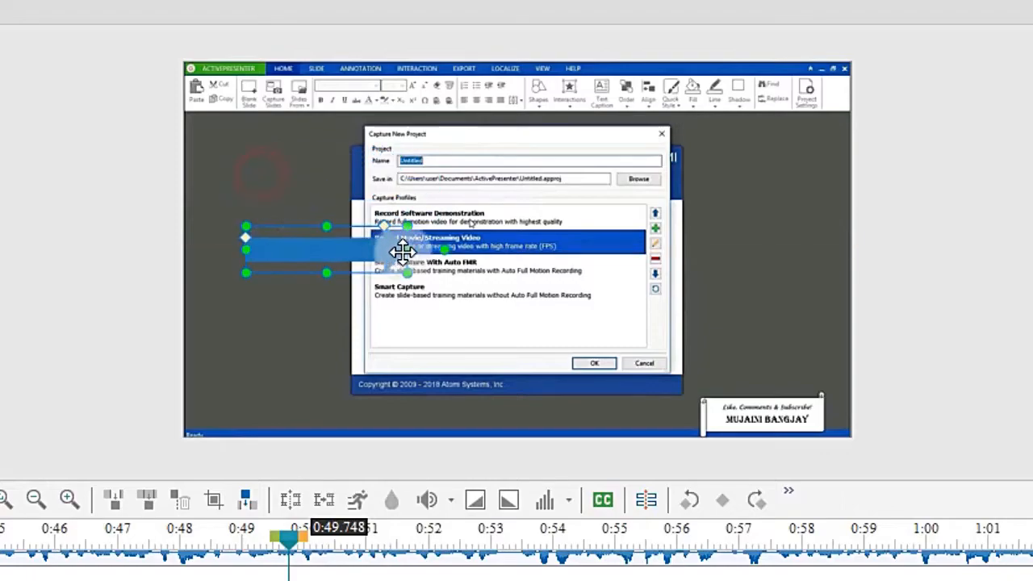
{"action": "left_click_drag", "start_coordinate": [446, 251], "coordinate": [450, 194]}
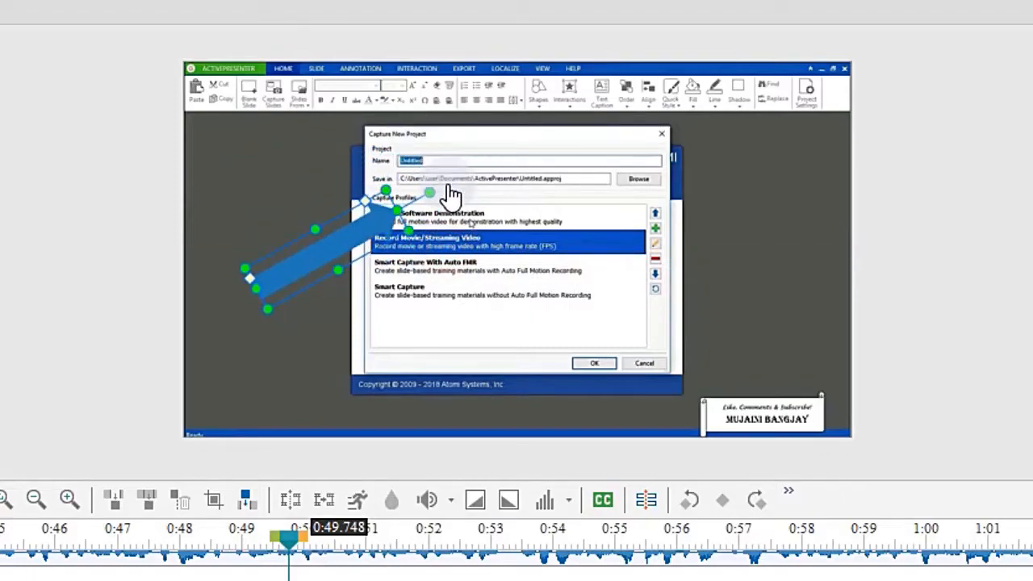
{"action": "left_click", "coordinate": [304, 365]}
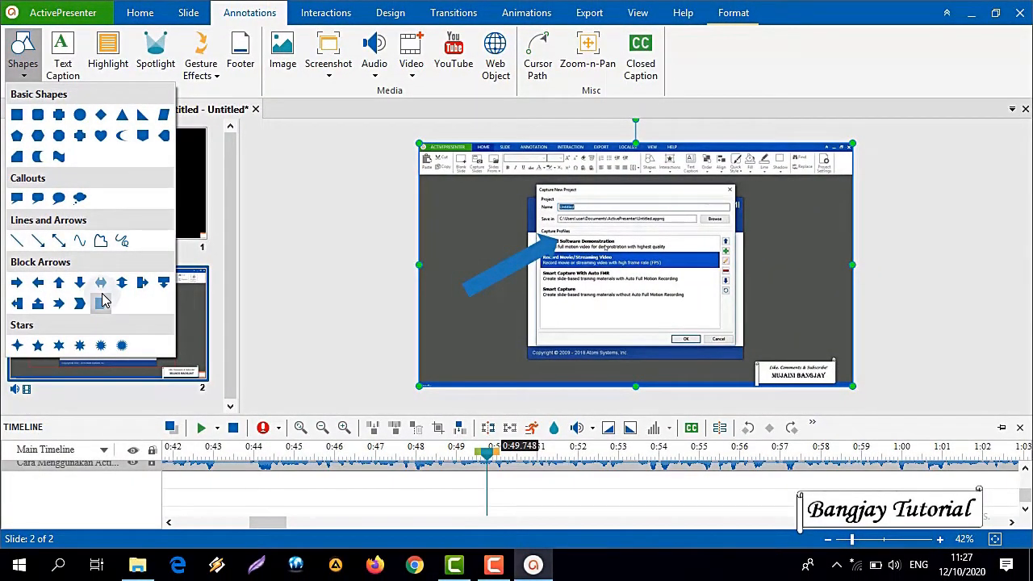
{"action": "left_click", "coordinate": [380, 248]}
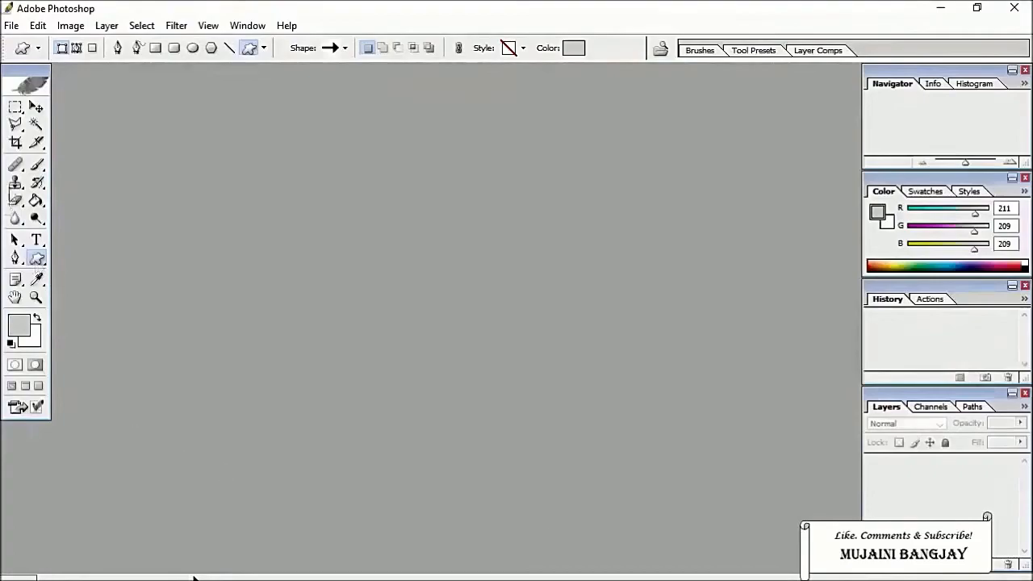
Step: In Photoshop, create a new 1200 x 1200 pixel RGB document at 72 pixels/inch with transparent background contents
{"action": "left_click", "coordinate": [12, 25]}
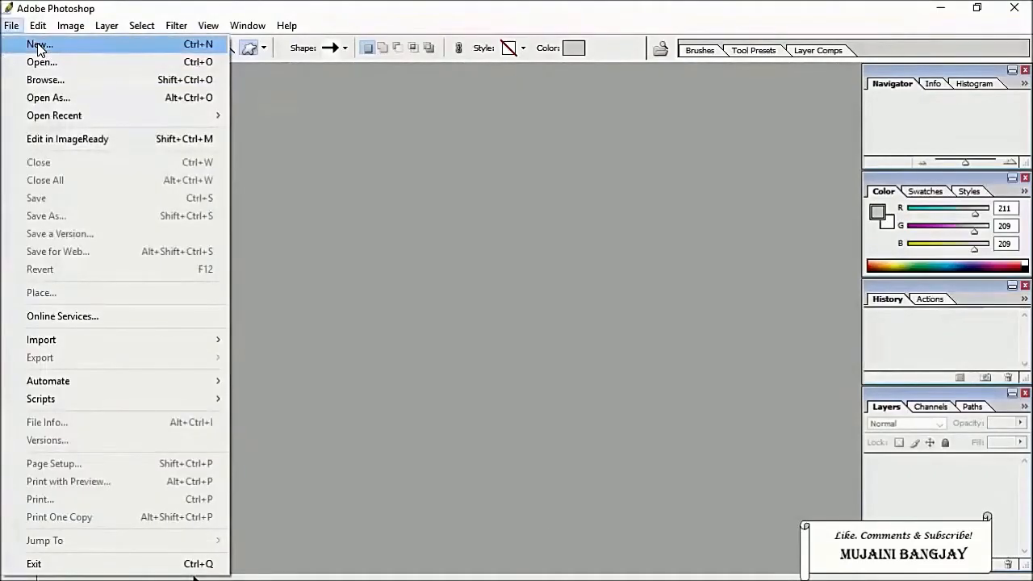
{"action": "left_click", "coordinate": [38, 45]}
{"action": "left_click", "coordinate": [454, 358]}
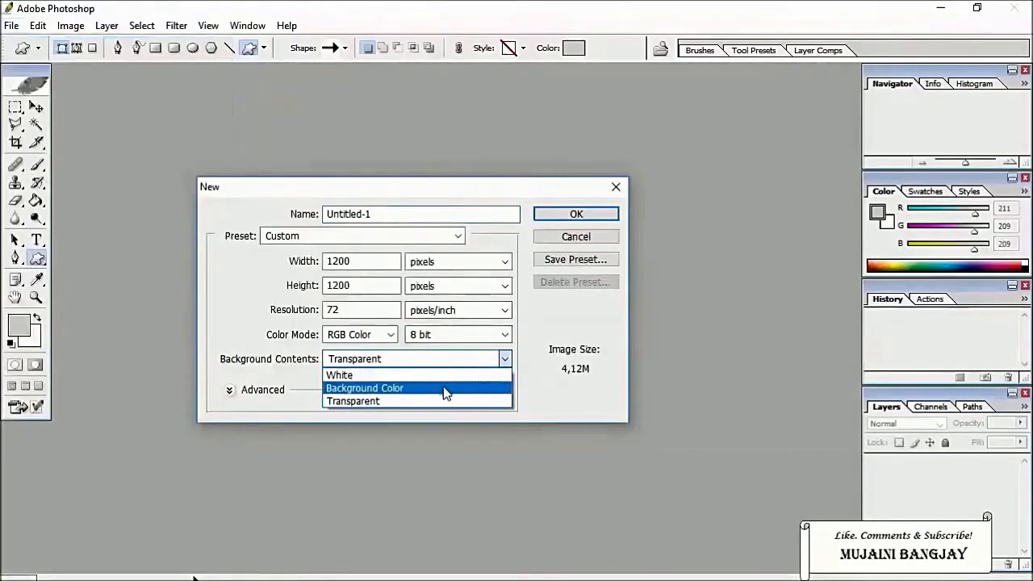
{"action": "left_click", "coordinate": [393, 400]}
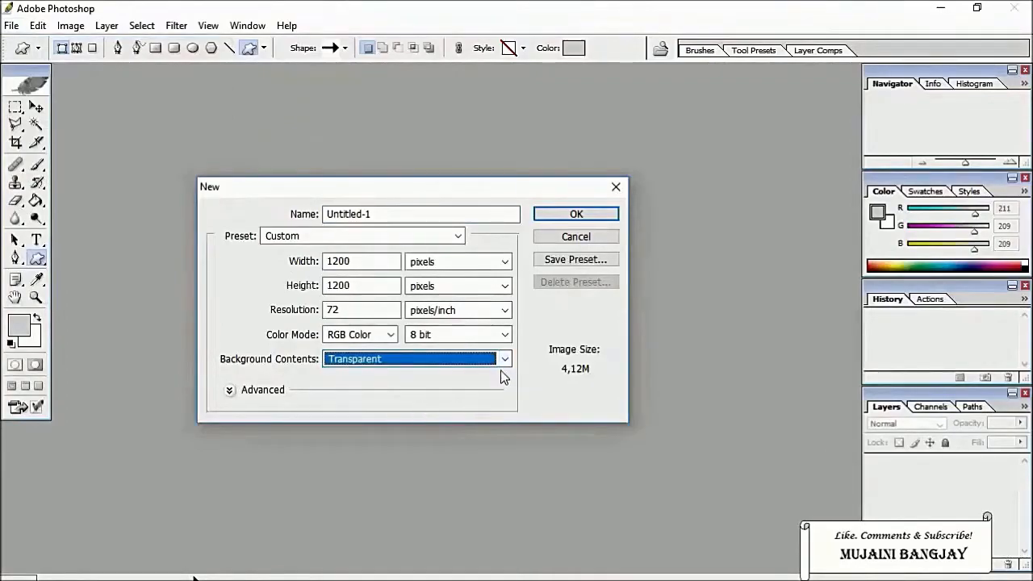
{"action": "left_click", "coordinate": [573, 214]}
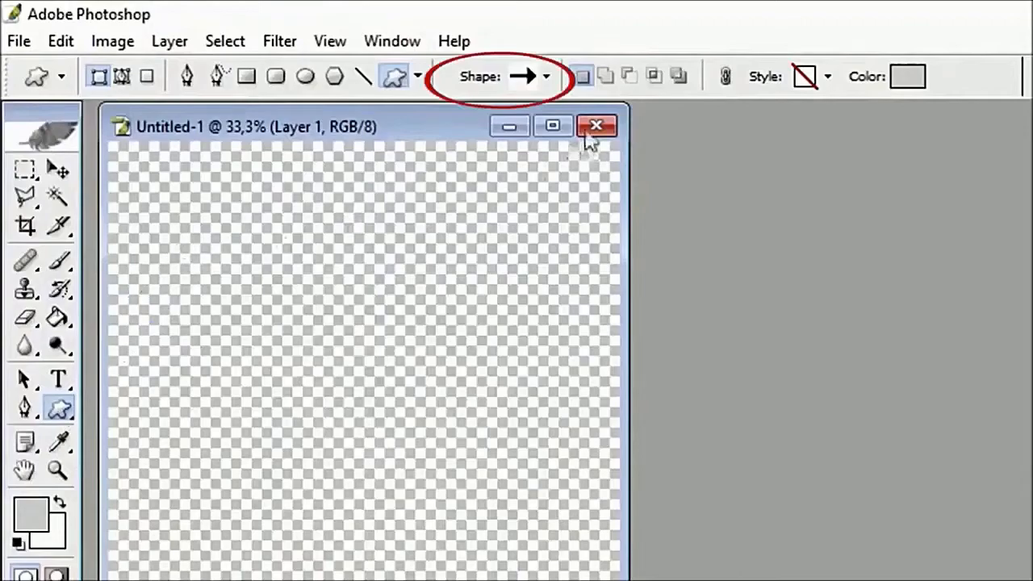
Step: Draw a right-pointing arrow custom shape, the plain thin-shafted one with a solid triangular head, in the upper middle of the canvas
{"action": "left_click", "coordinate": [546, 77]}
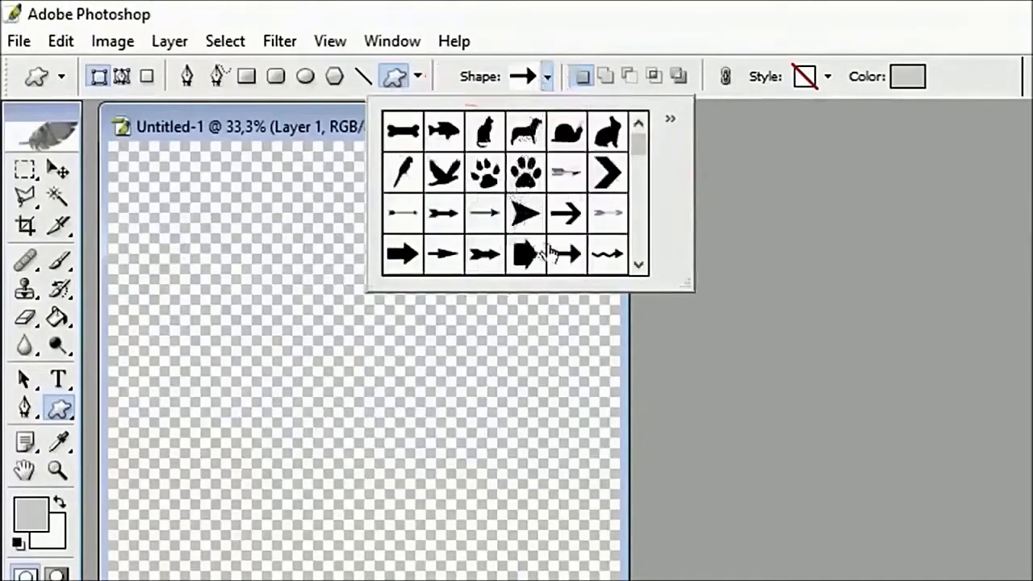
{"action": "left_click", "coordinate": [638, 266]}
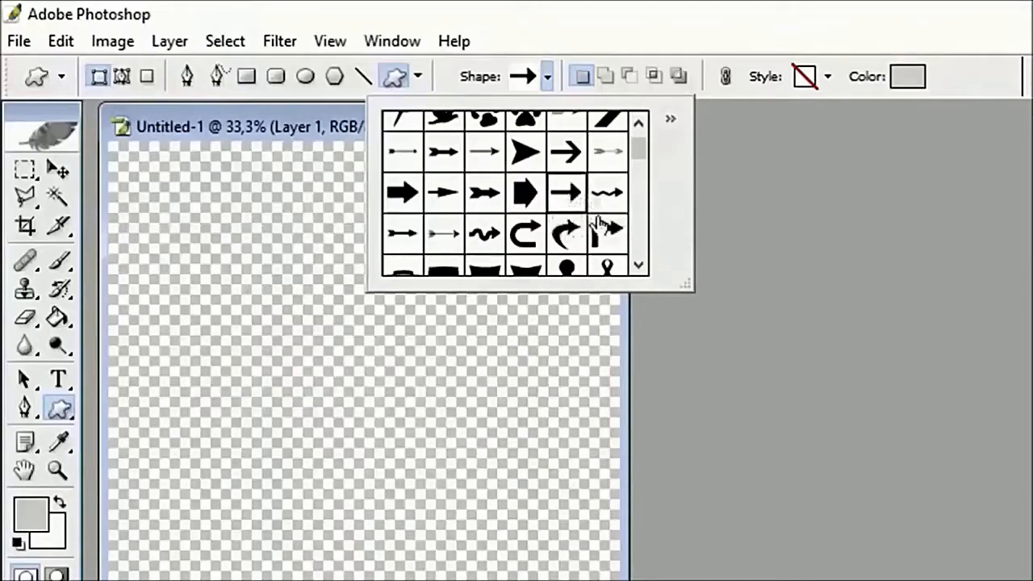
{"action": "left_click", "coordinate": [224, 281]}
{"action": "left_click_drag", "start_coordinate": [224, 282], "coordinate": [446, 392]}
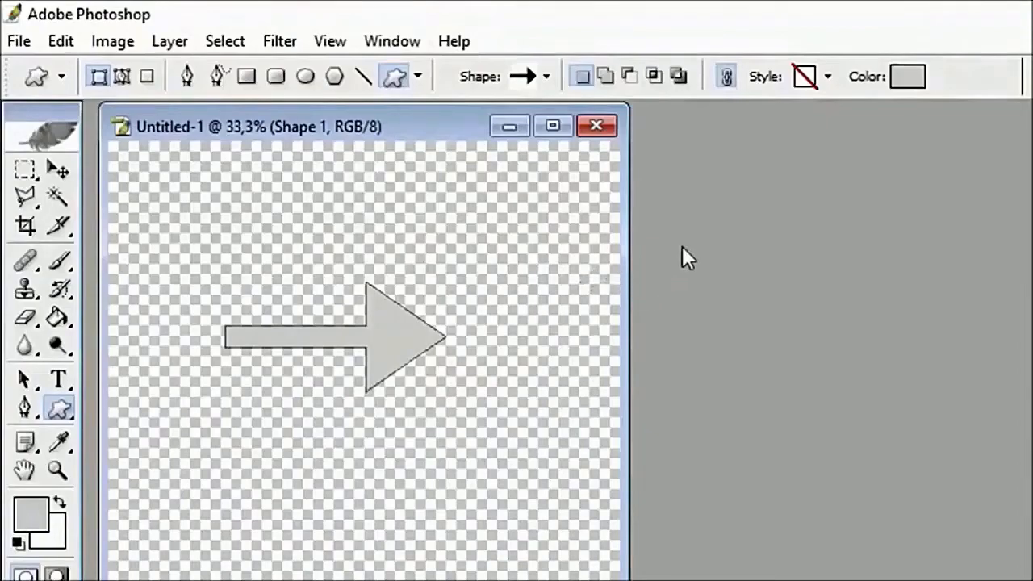
Step: Change the arrow shape's fill color to blue, hex 3B19E9
{"action": "left_click", "coordinate": [904, 76]}
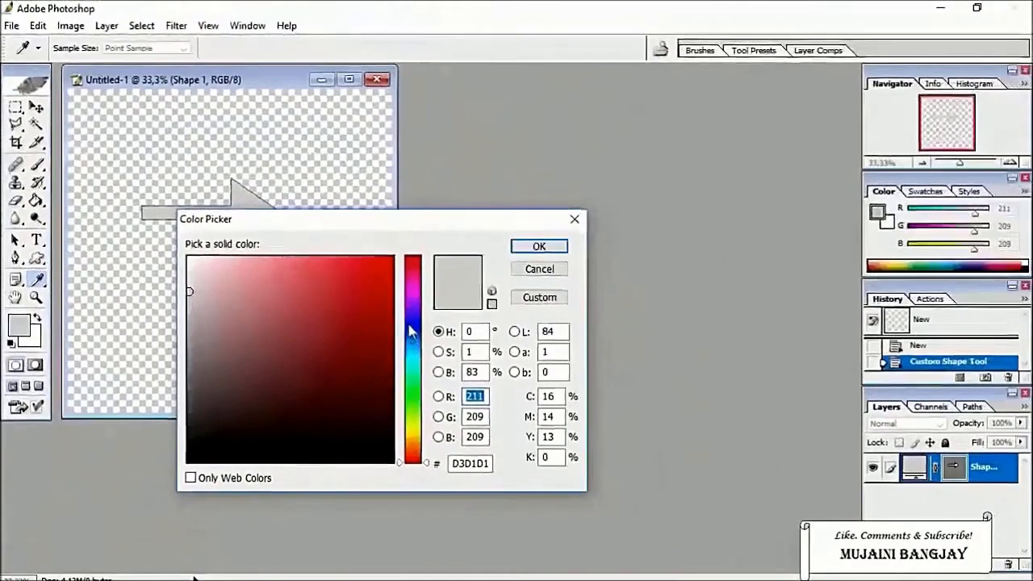
{"action": "left_click", "coordinate": [486, 376]}
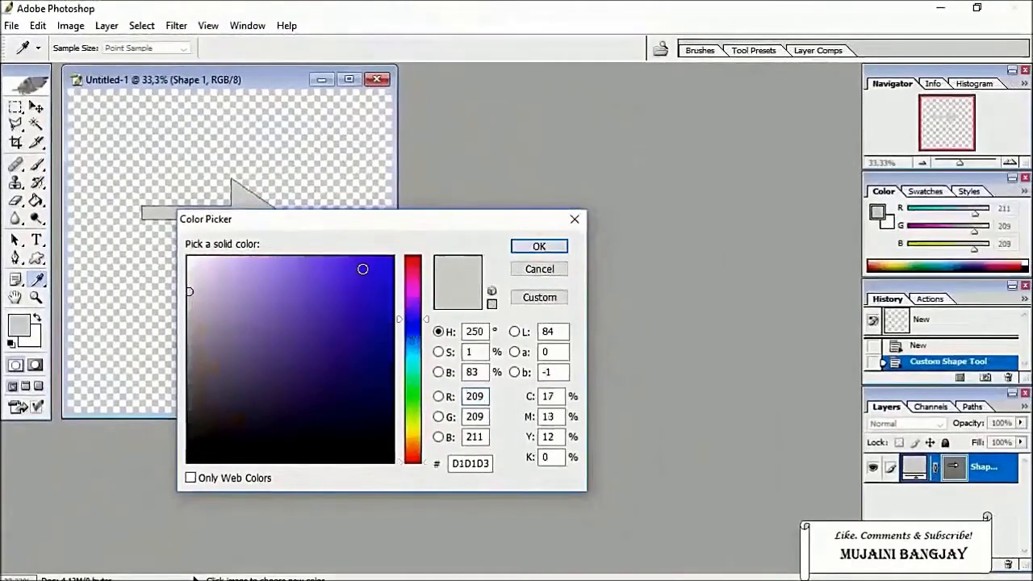
{"action": "left_click", "coordinate": [372, 274]}
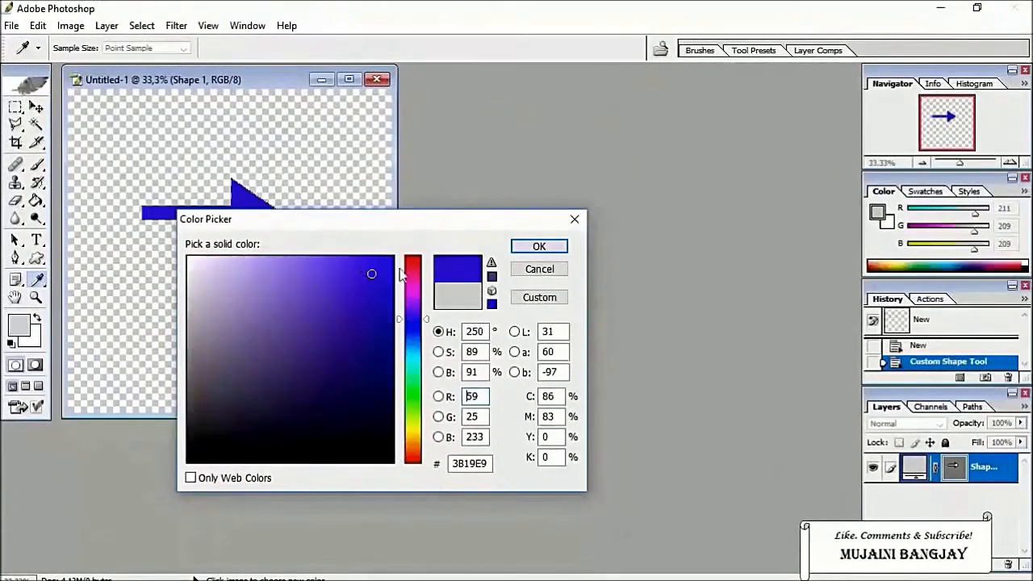
{"action": "left_click", "coordinate": [539, 247]}
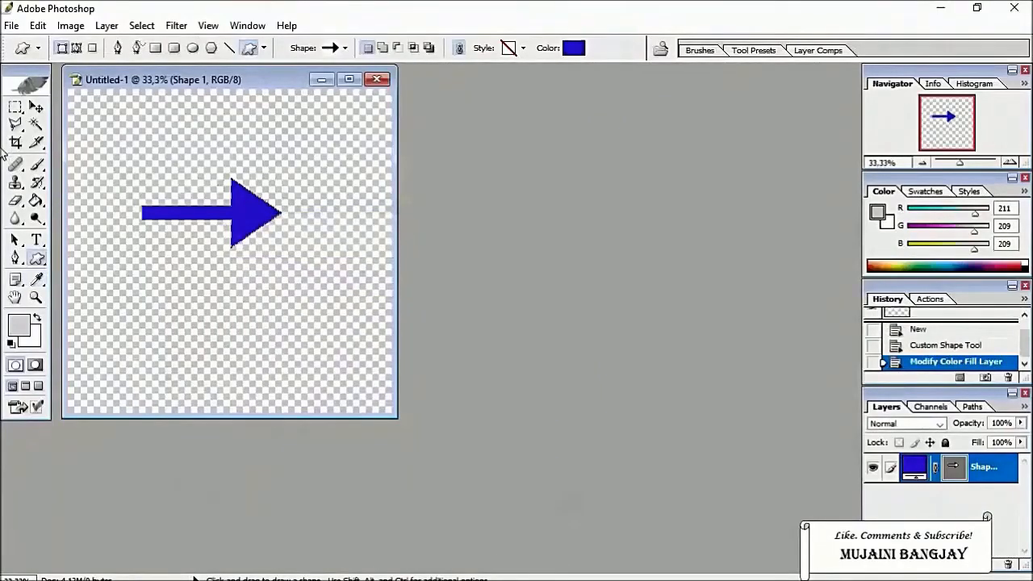
Step: Crop the canvas tightly around the blue arrow
{"action": "left_click", "coordinate": [16, 142]}
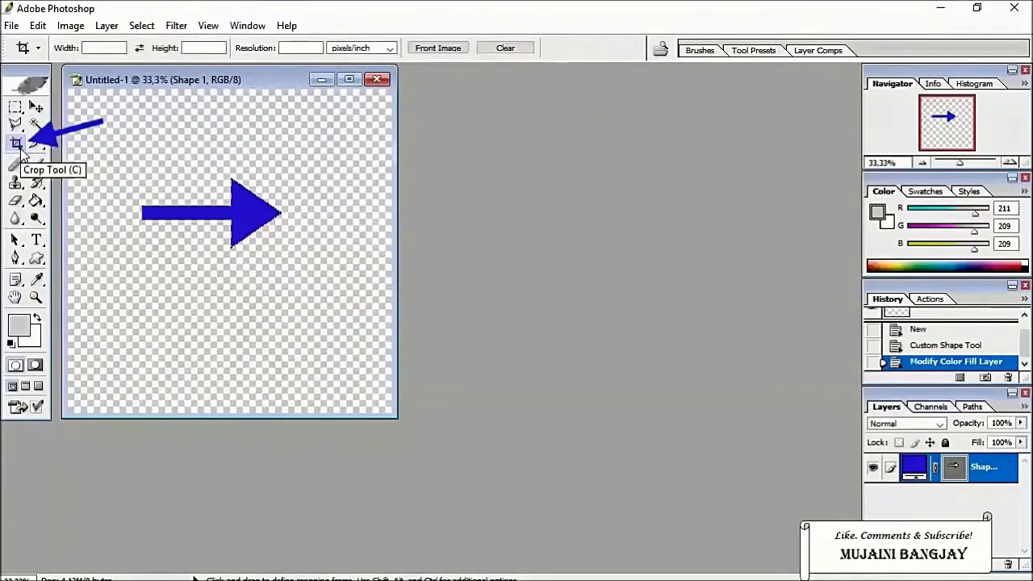
{"action": "left_click_drag", "start_coordinate": [102, 174], "coordinate": [148, 199]}
{"action": "left_click_drag", "start_coordinate": [216, 234], "coordinate": [283, 247]}
{"action": "left_click_drag", "start_coordinate": [190, 172], "coordinate": [193, 182]}
{"action": "left_click_drag", "start_coordinate": [95, 213], "coordinate": [137, 217]}
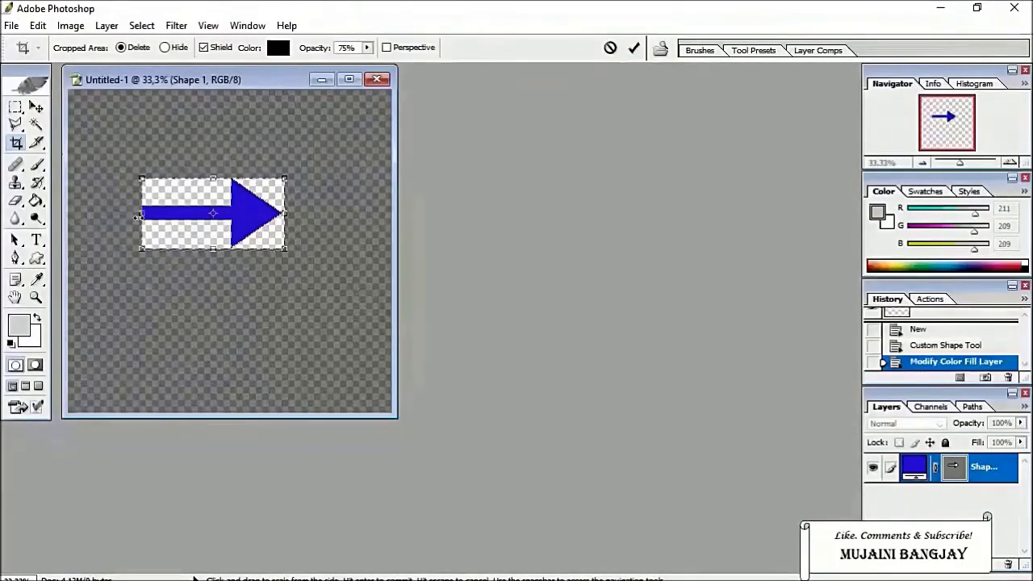
{"action": "key", "text": "Return"}
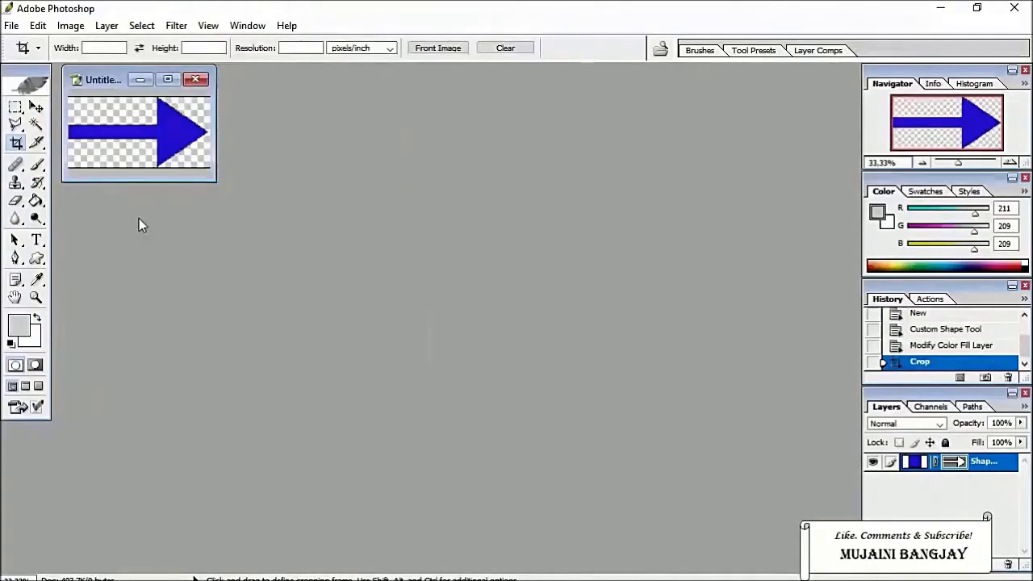
Step: Save the arrow as a PNG named Tanda Panah in the Youtube folder, replacing the existing file
{"action": "left_click", "coordinate": [12, 25]}
{"action": "left_click", "coordinate": [46, 216]}
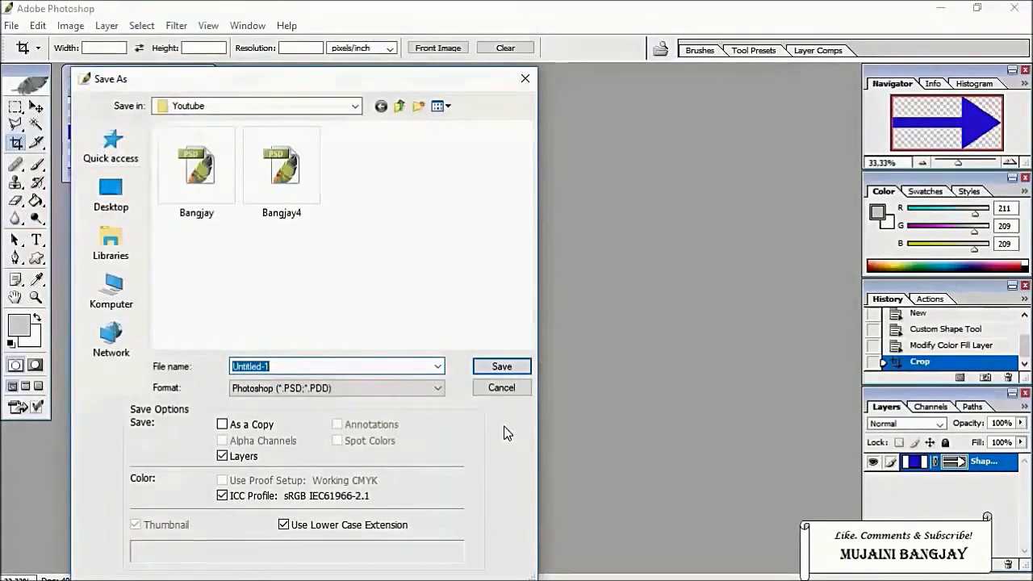
{"action": "type", "text": "Tanda"}
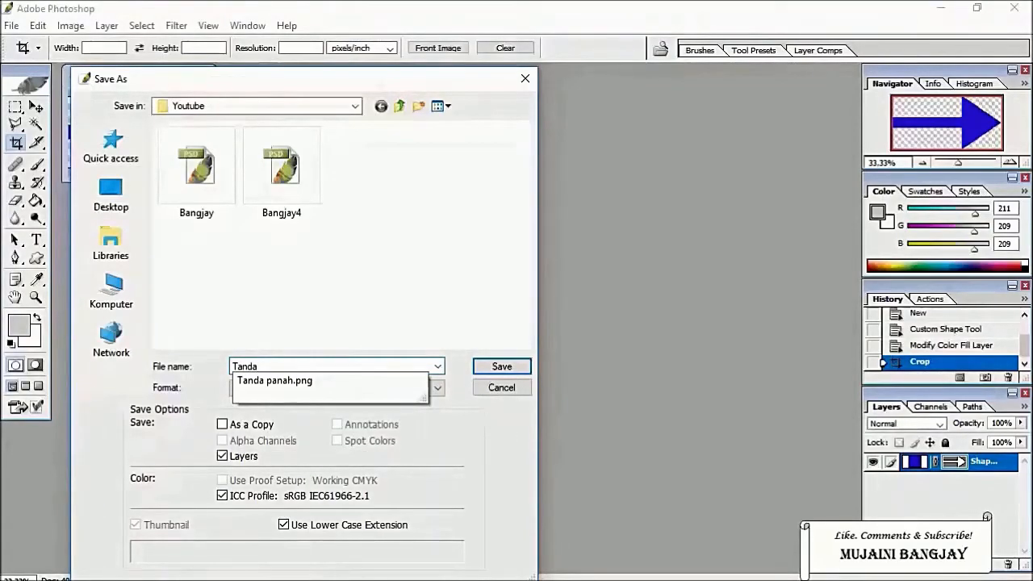
{"action": "type", "text": " Panah"}
{"action": "left_click", "coordinate": [420, 87]}
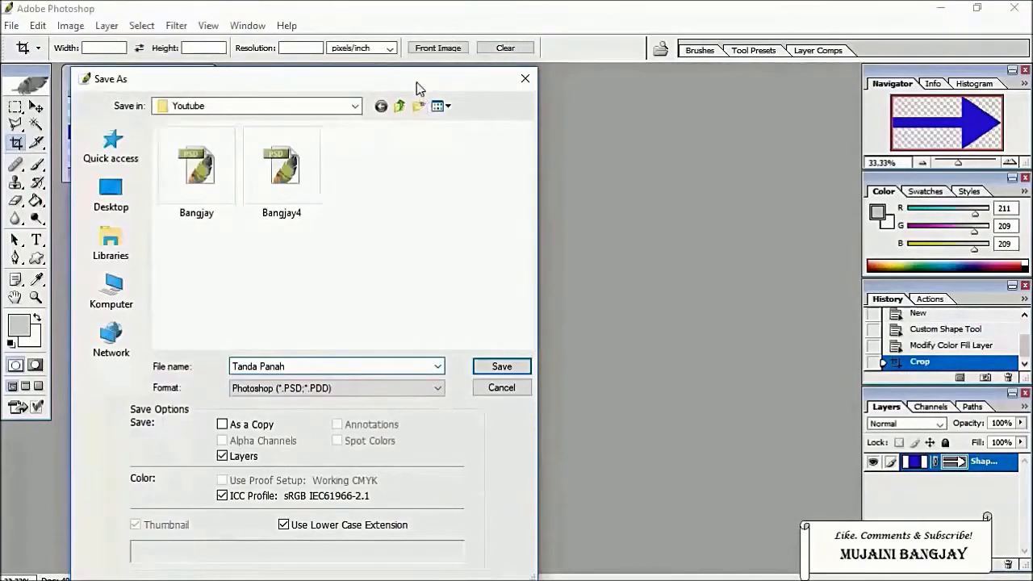
{"action": "left_click", "coordinate": [350, 388]}
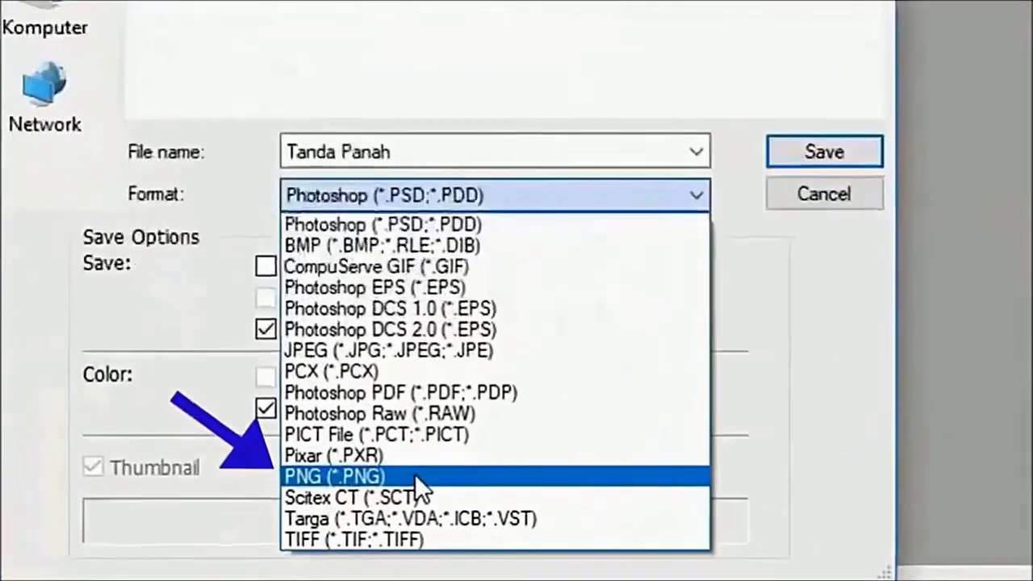
{"action": "left_click", "coordinate": [415, 474]}
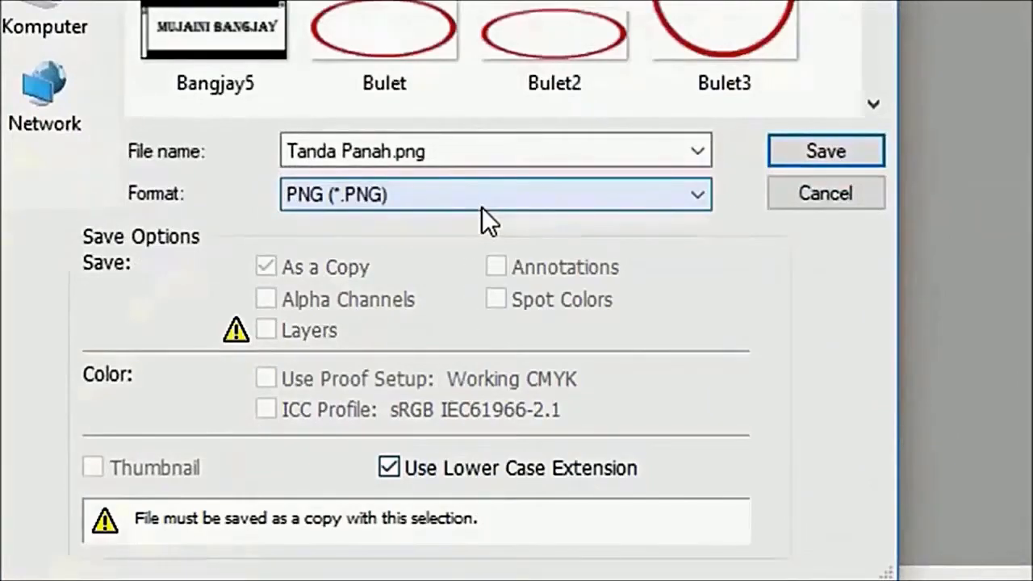
{"action": "left_click", "coordinate": [836, 150]}
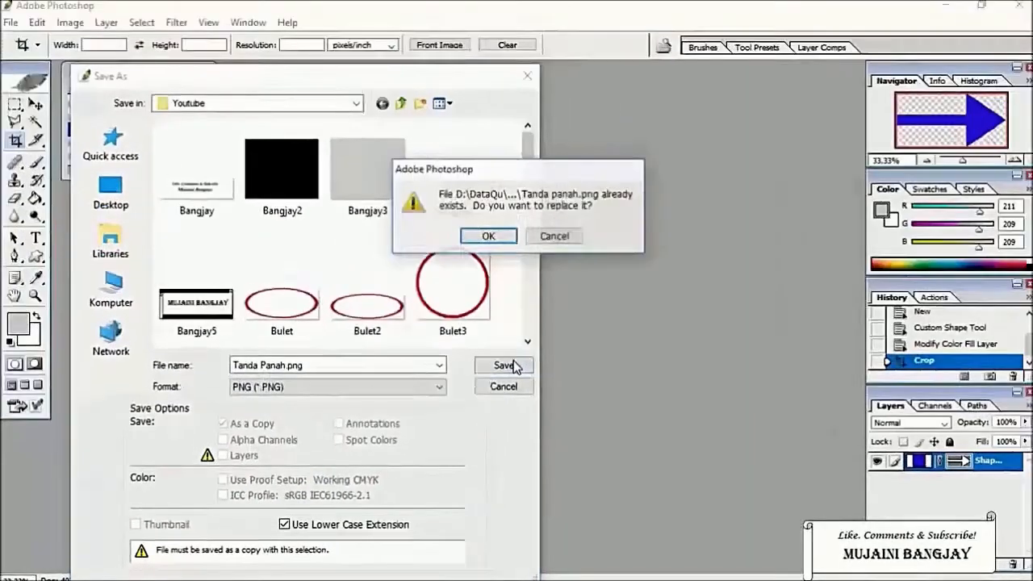
{"action": "left_click", "coordinate": [485, 236]}
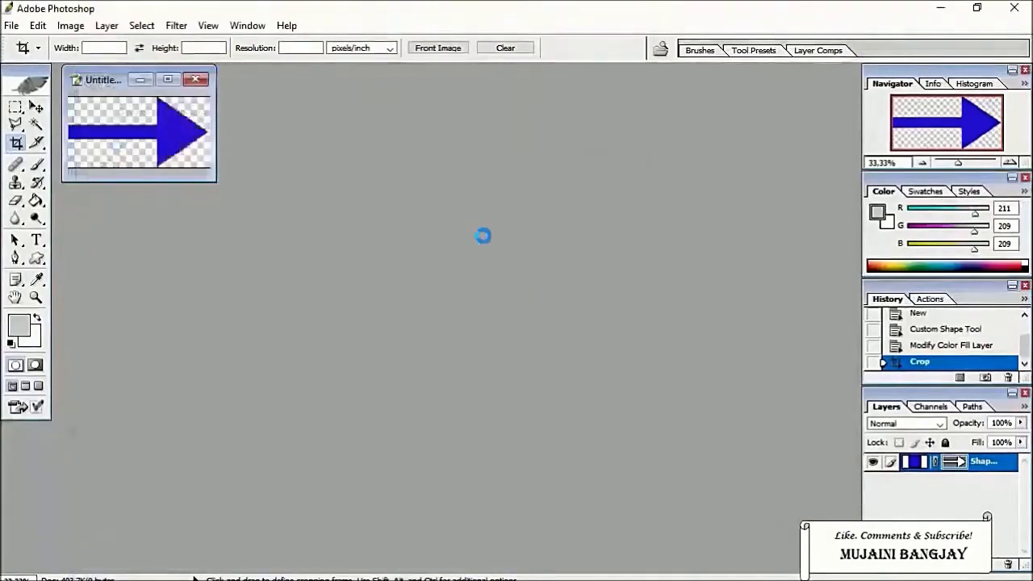
{"action": "left_click", "coordinate": [562, 287]}
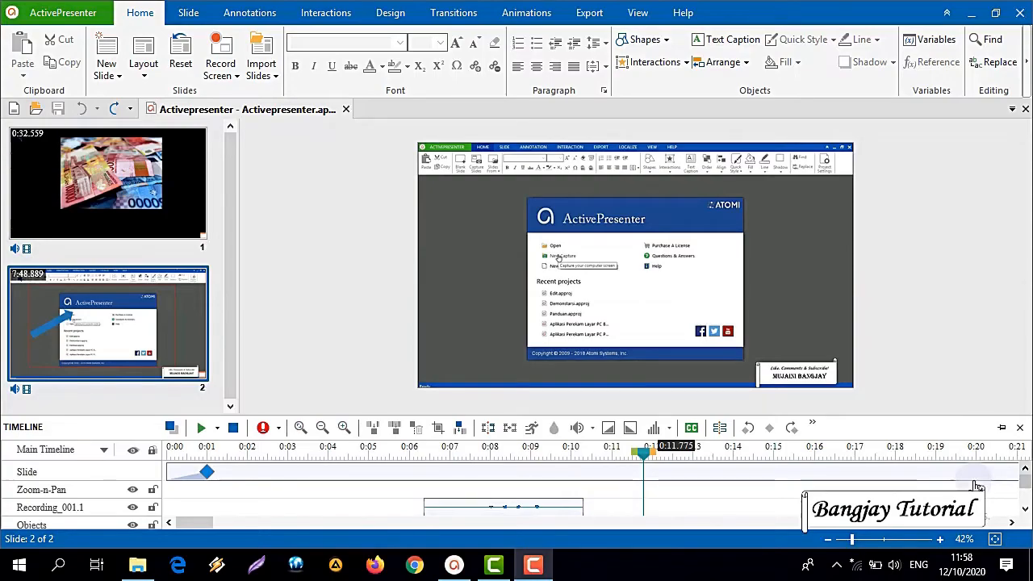
Step: In ActivePresenter, open the video export settings and review the video width, audio bit rate and output format choices, keeping 192 Kbps and MP4
{"action": "left_click", "coordinate": [590, 13]}
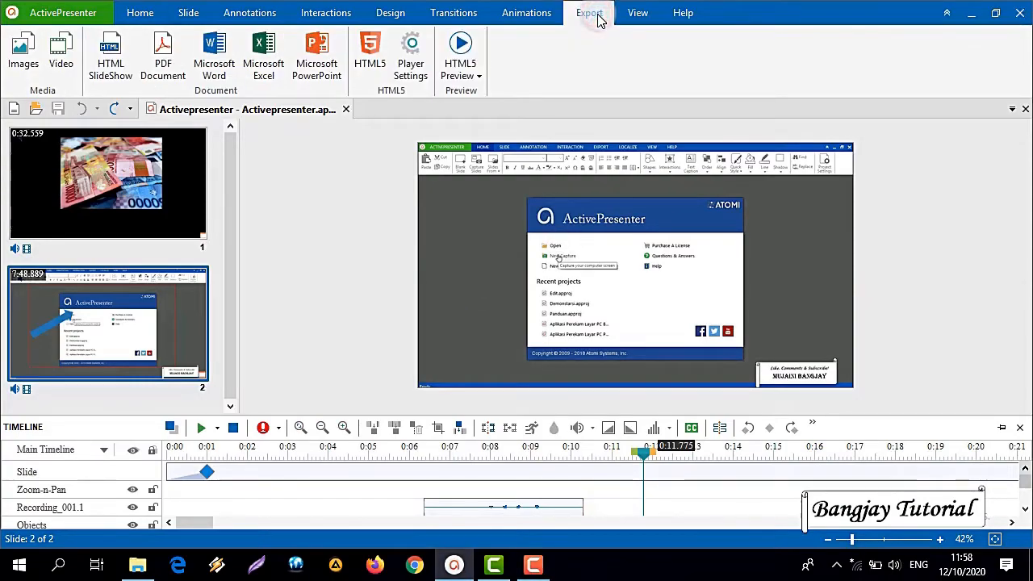
{"action": "left_click", "coordinate": [51, 48]}
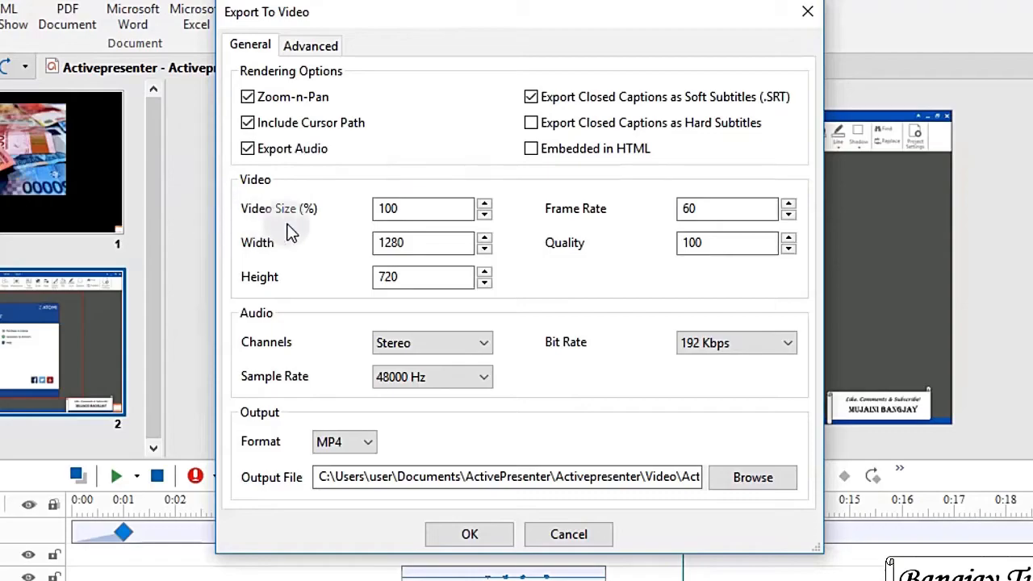
{"action": "left_click", "coordinate": [407, 246]}
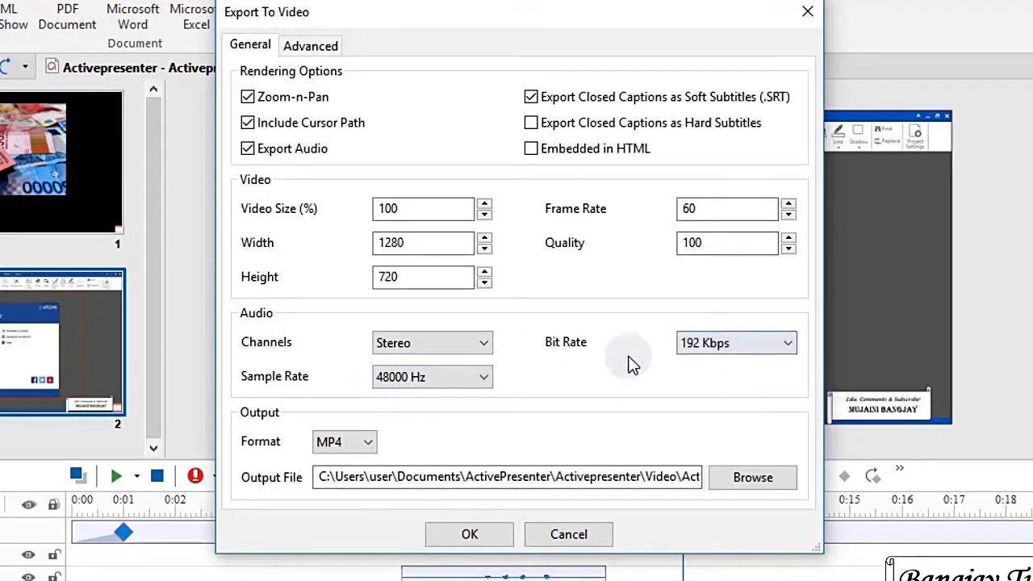
{"action": "left_click", "coordinate": [758, 349]}
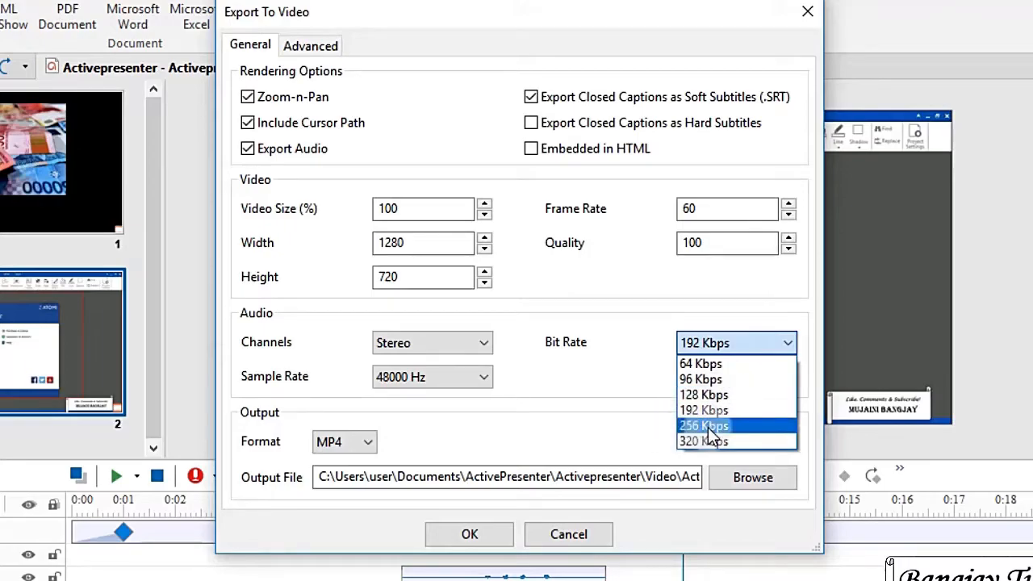
{"action": "left_click", "coordinate": [621, 396]}
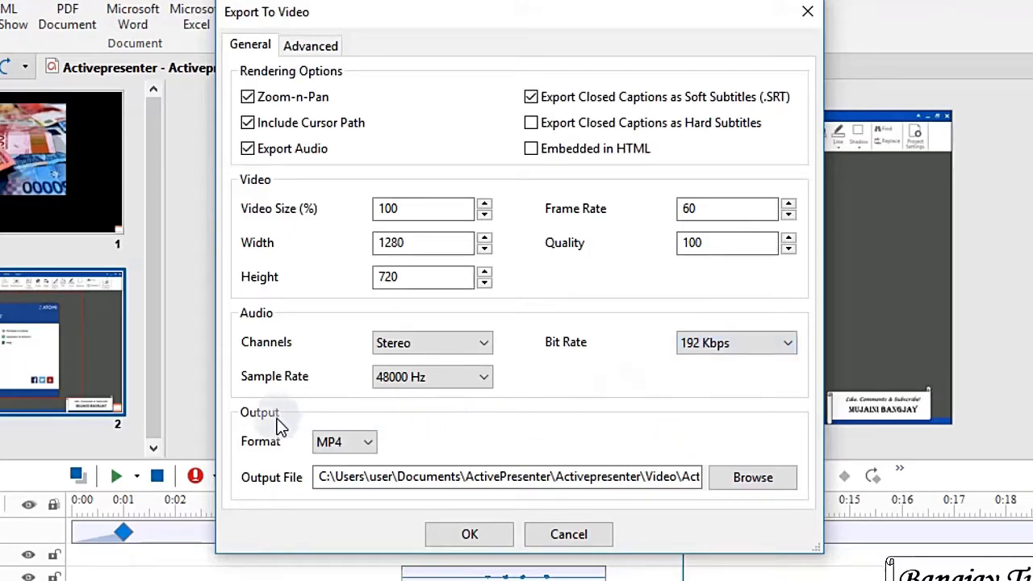
{"action": "left_click", "coordinate": [358, 443]}
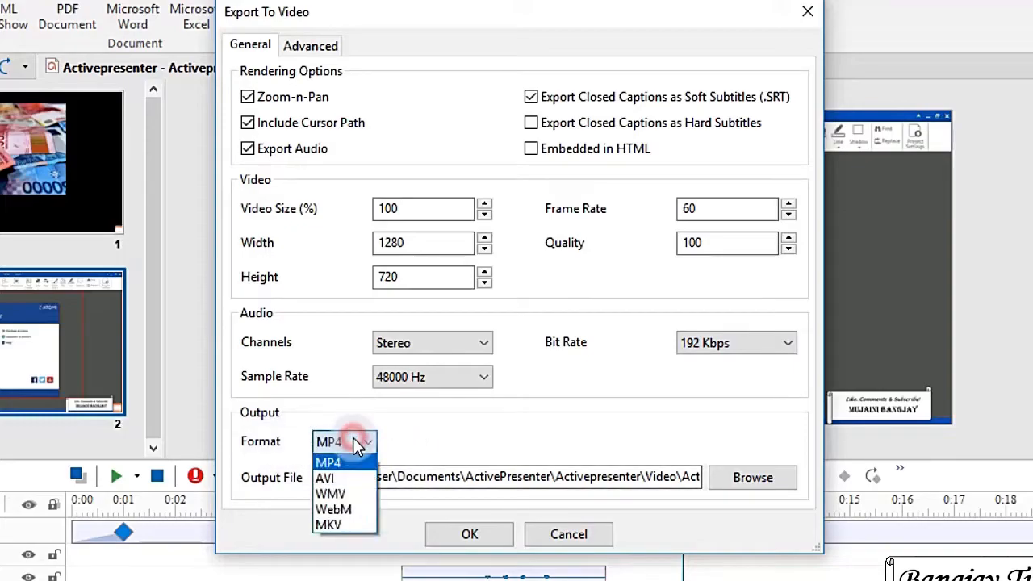
{"action": "left_click", "coordinate": [449, 440]}
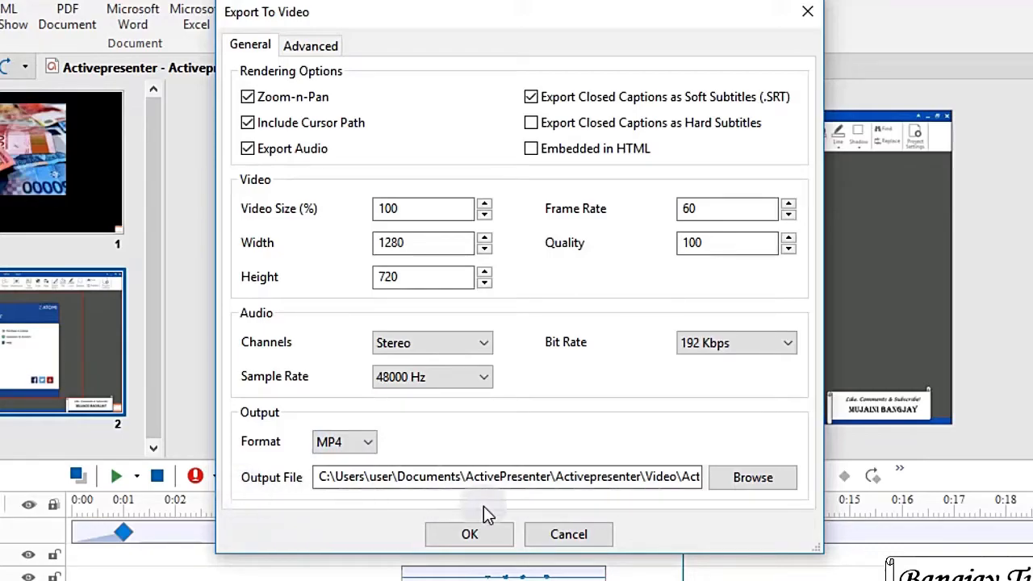
Step: Set the output file to Activepresenter2 in the DataQu Youtube folder and start the video export
{"action": "left_click", "coordinate": [774, 476]}
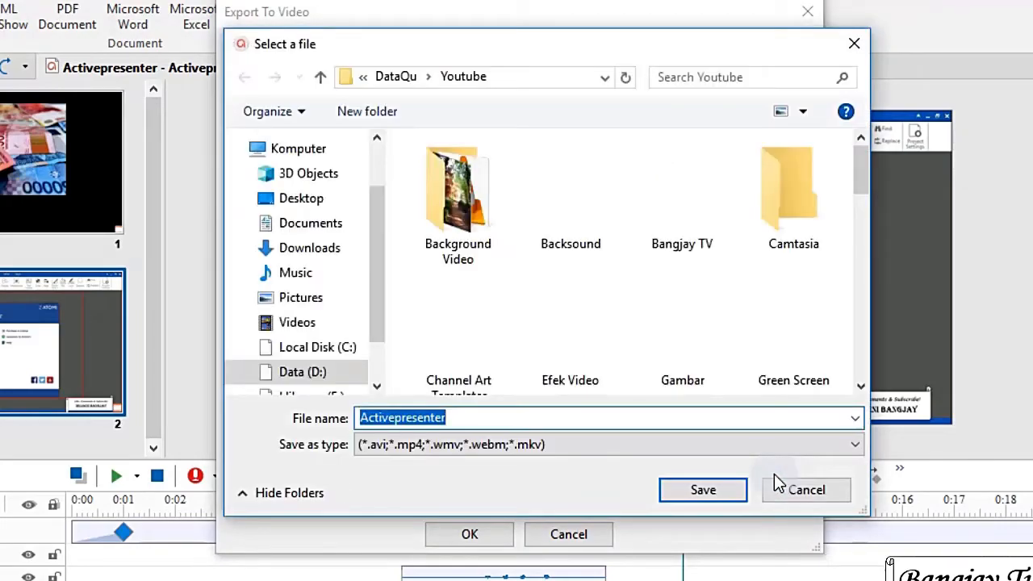
{"action": "left_click", "coordinate": [486, 417]}
{"action": "type", "text": "2"}
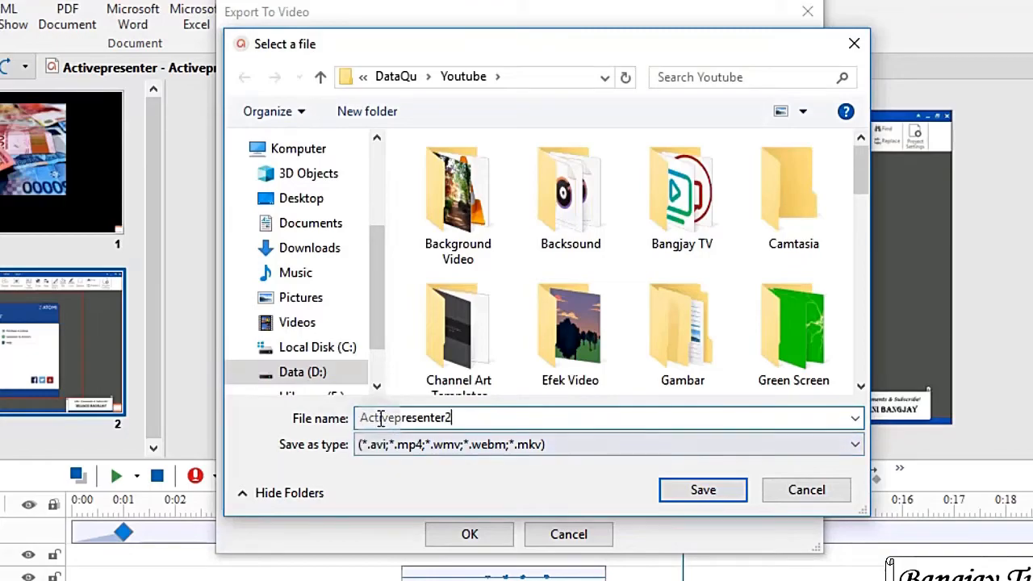
{"action": "left_click", "coordinate": [701, 499]}
{"action": "left_click", "coordinate": [460, 535]}
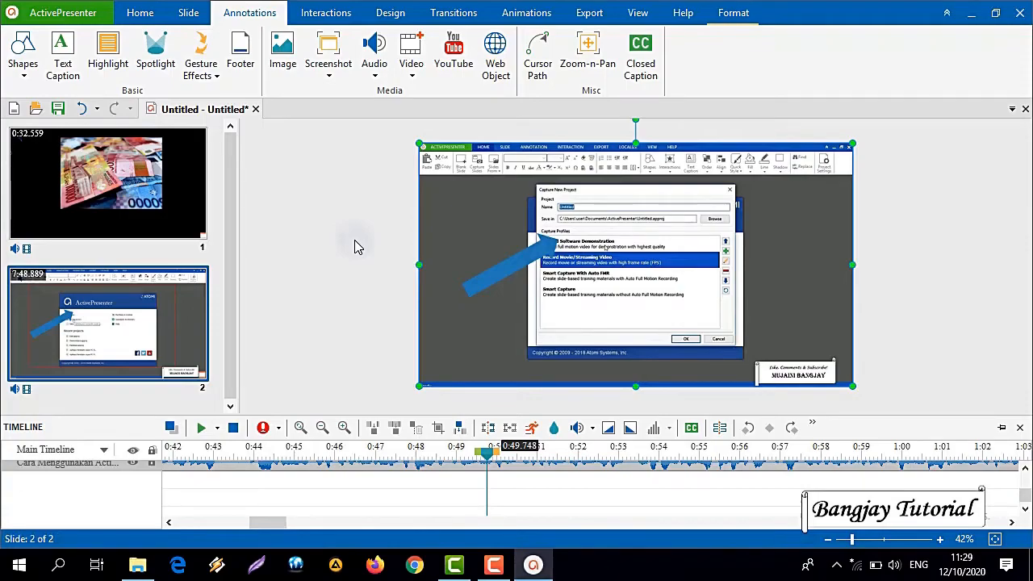
Step: Minimize the ActivePresenter window to show the desktop
{"action": "left_click", "coordinate": [971, 13]}
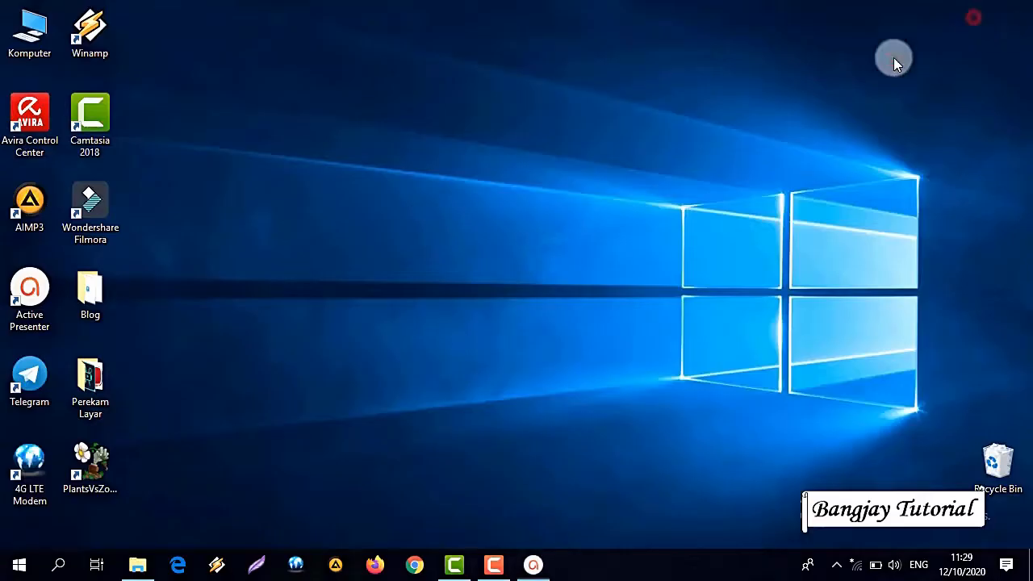